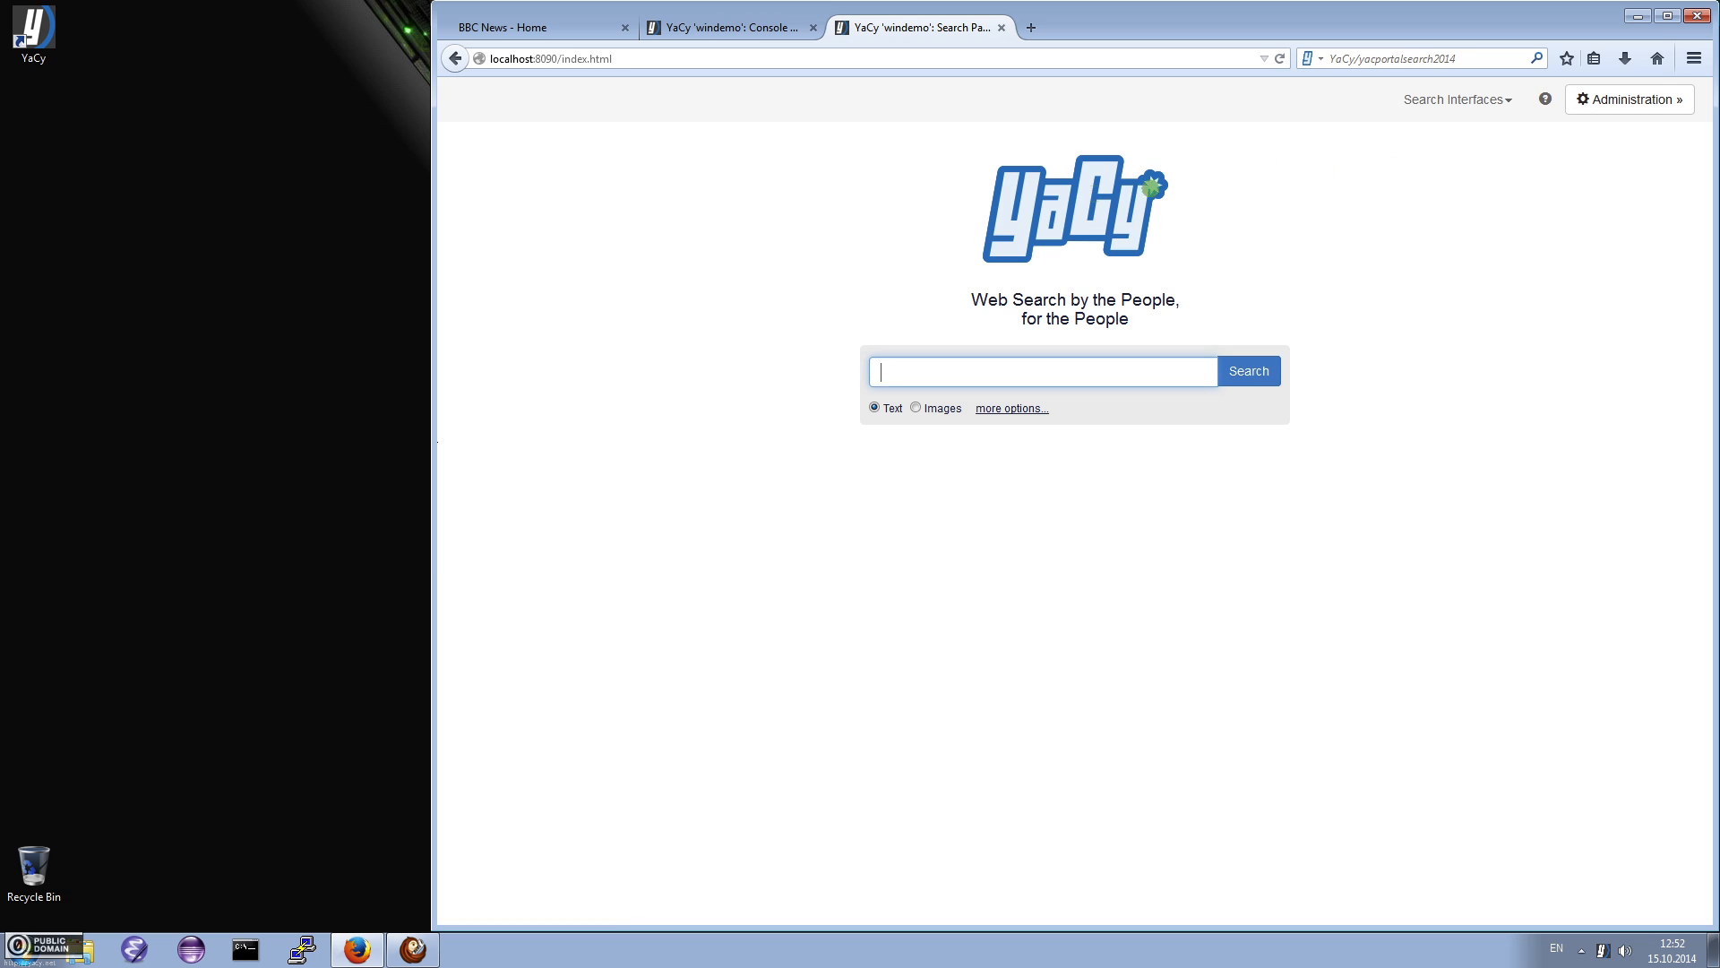
Search the web for "spaceflight" and switch the results from Peer-to-Peer to private Stealth Mode
click(1007, 367)
key(Return)
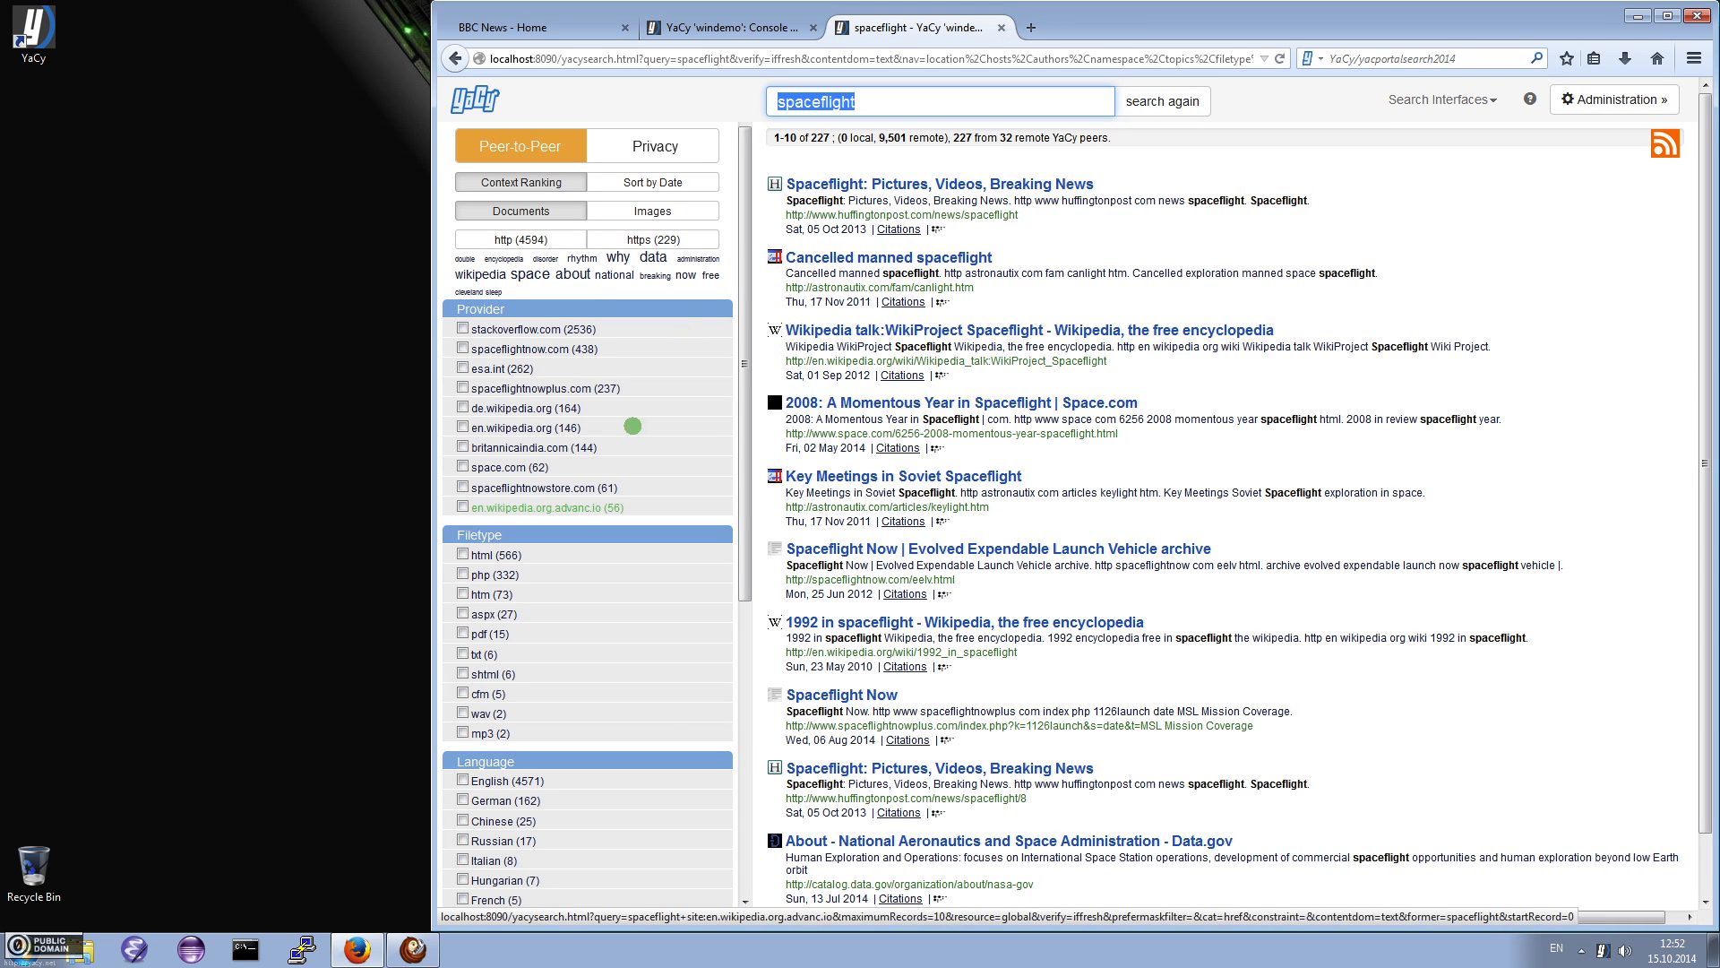
mouse_move(649, 144)
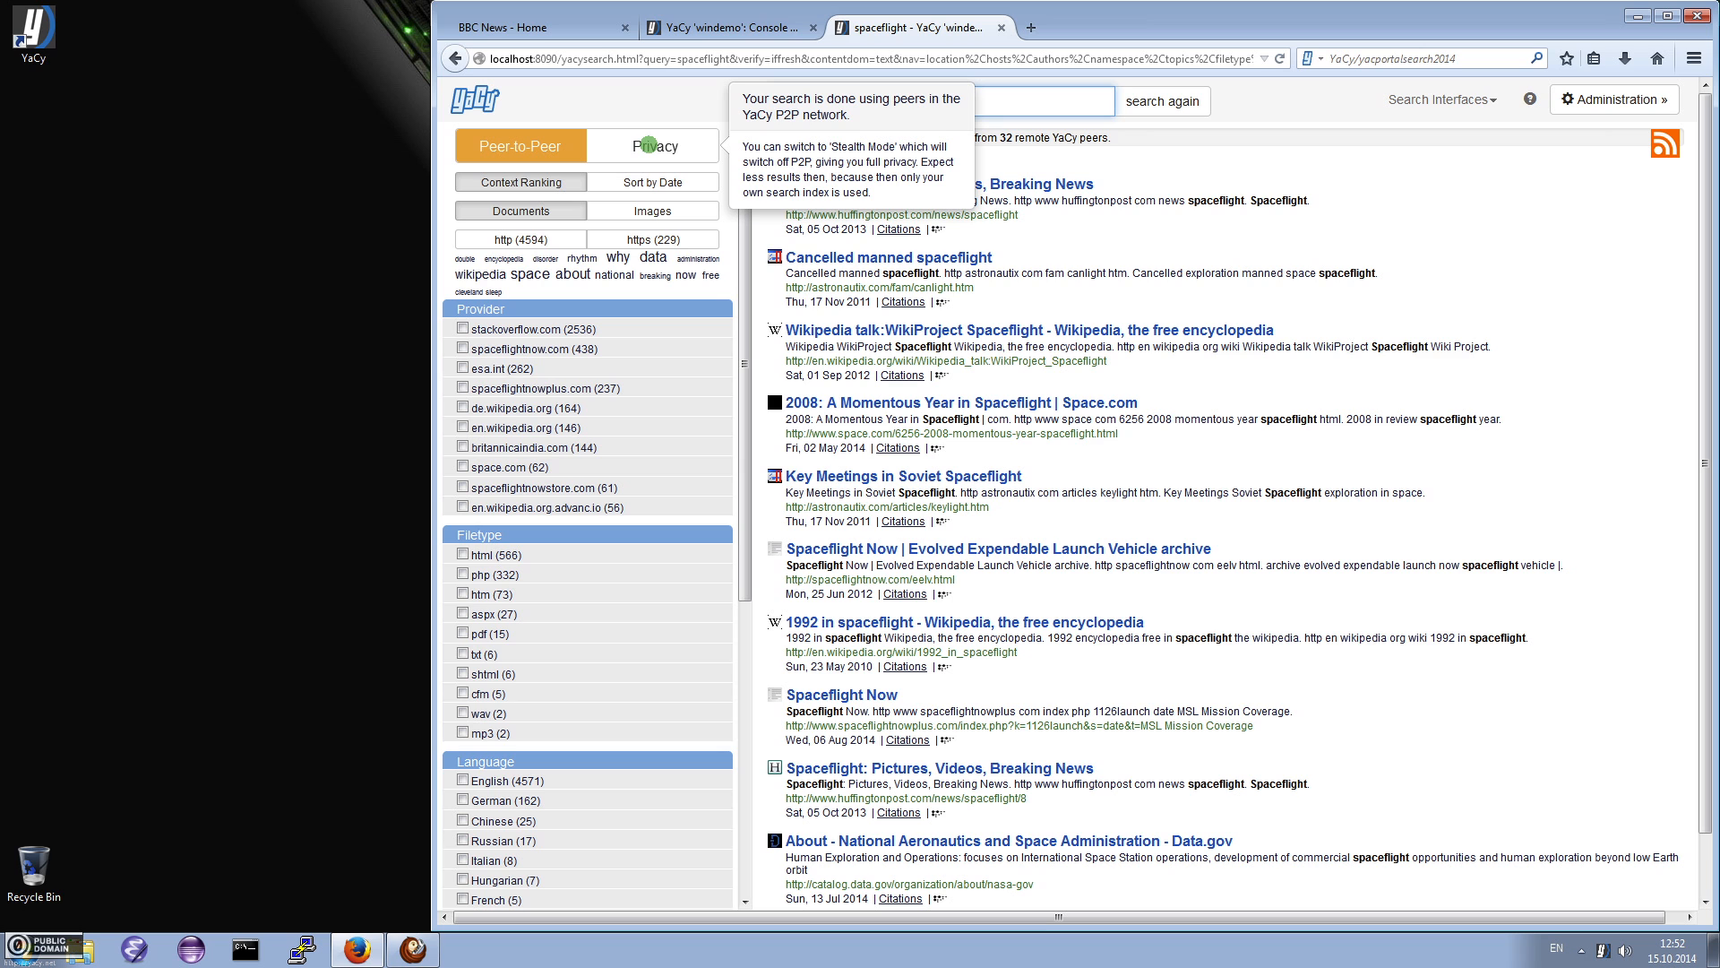
click(649, 145)
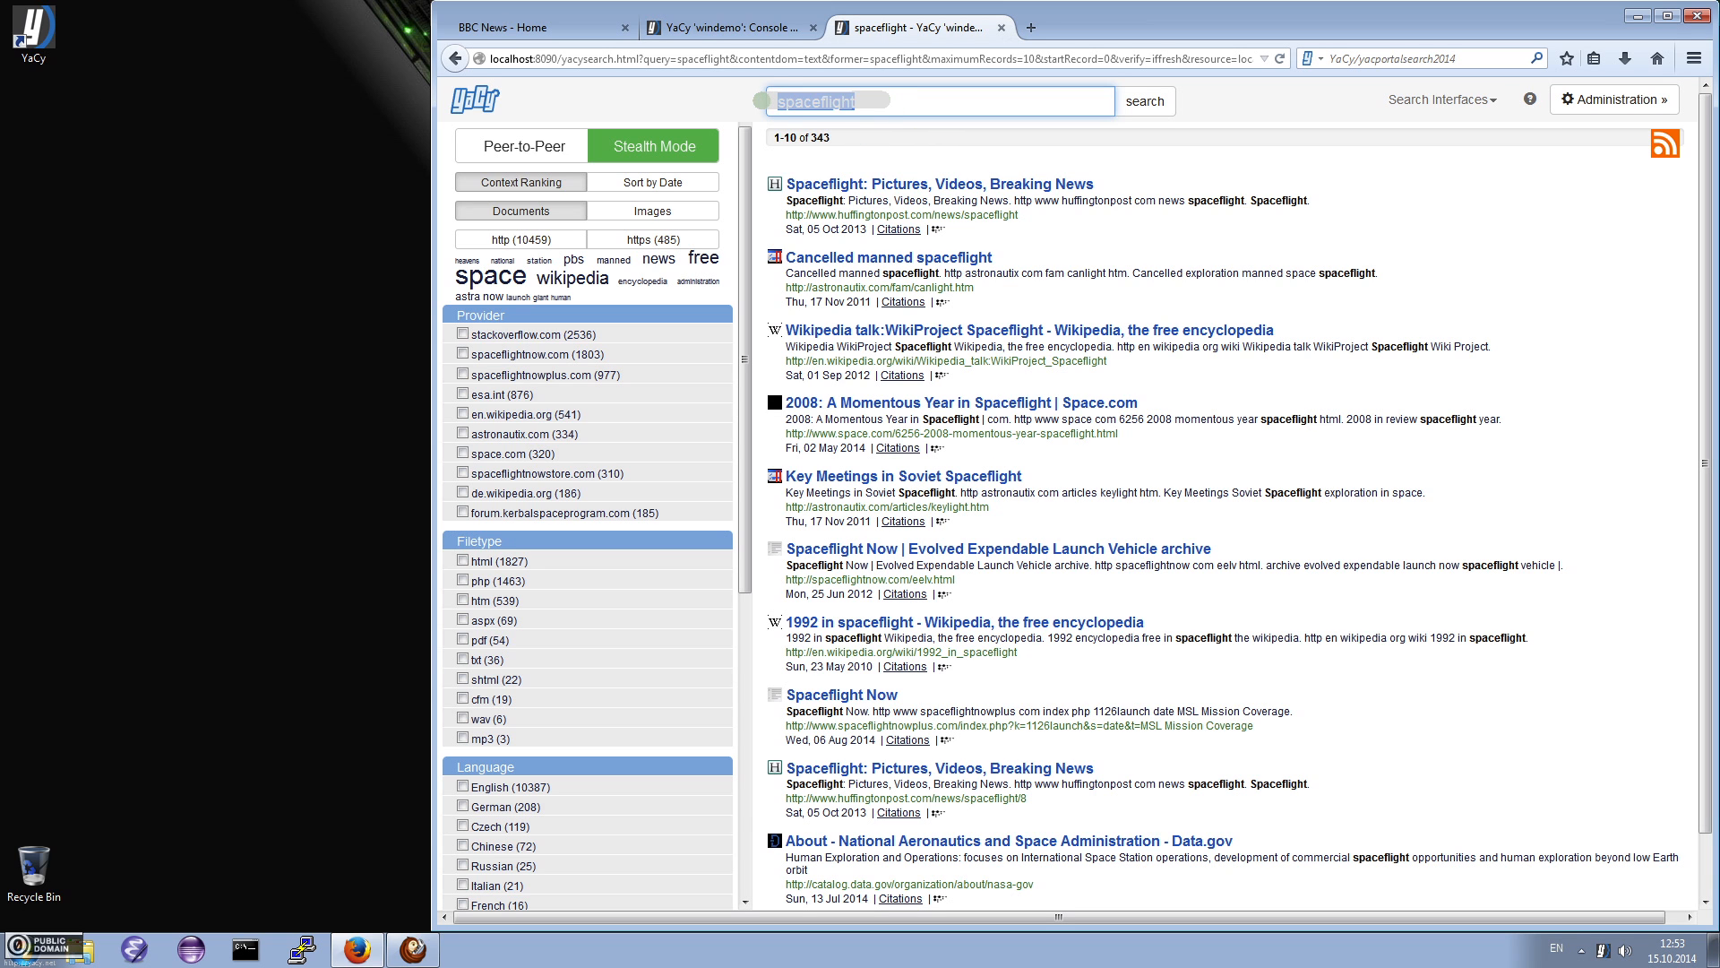
Search for "ebola" in Stealth Mode and check the explanation of this search mode
text(la)
key(Return)
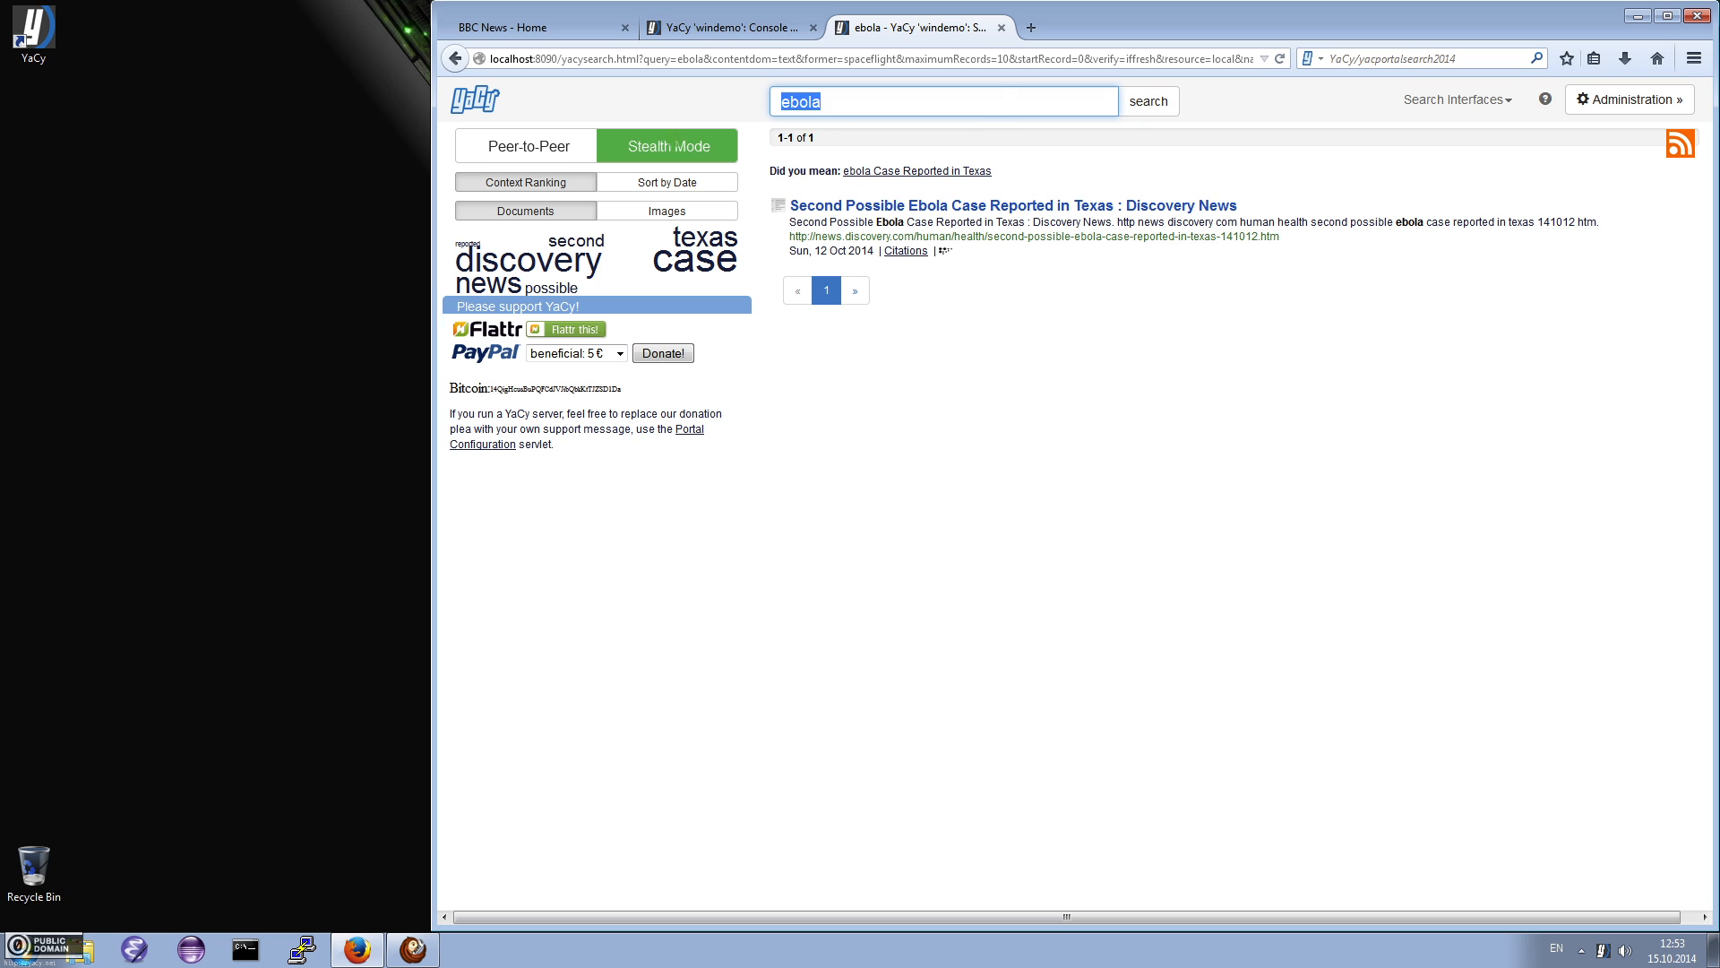
mouse_move(654, 146)
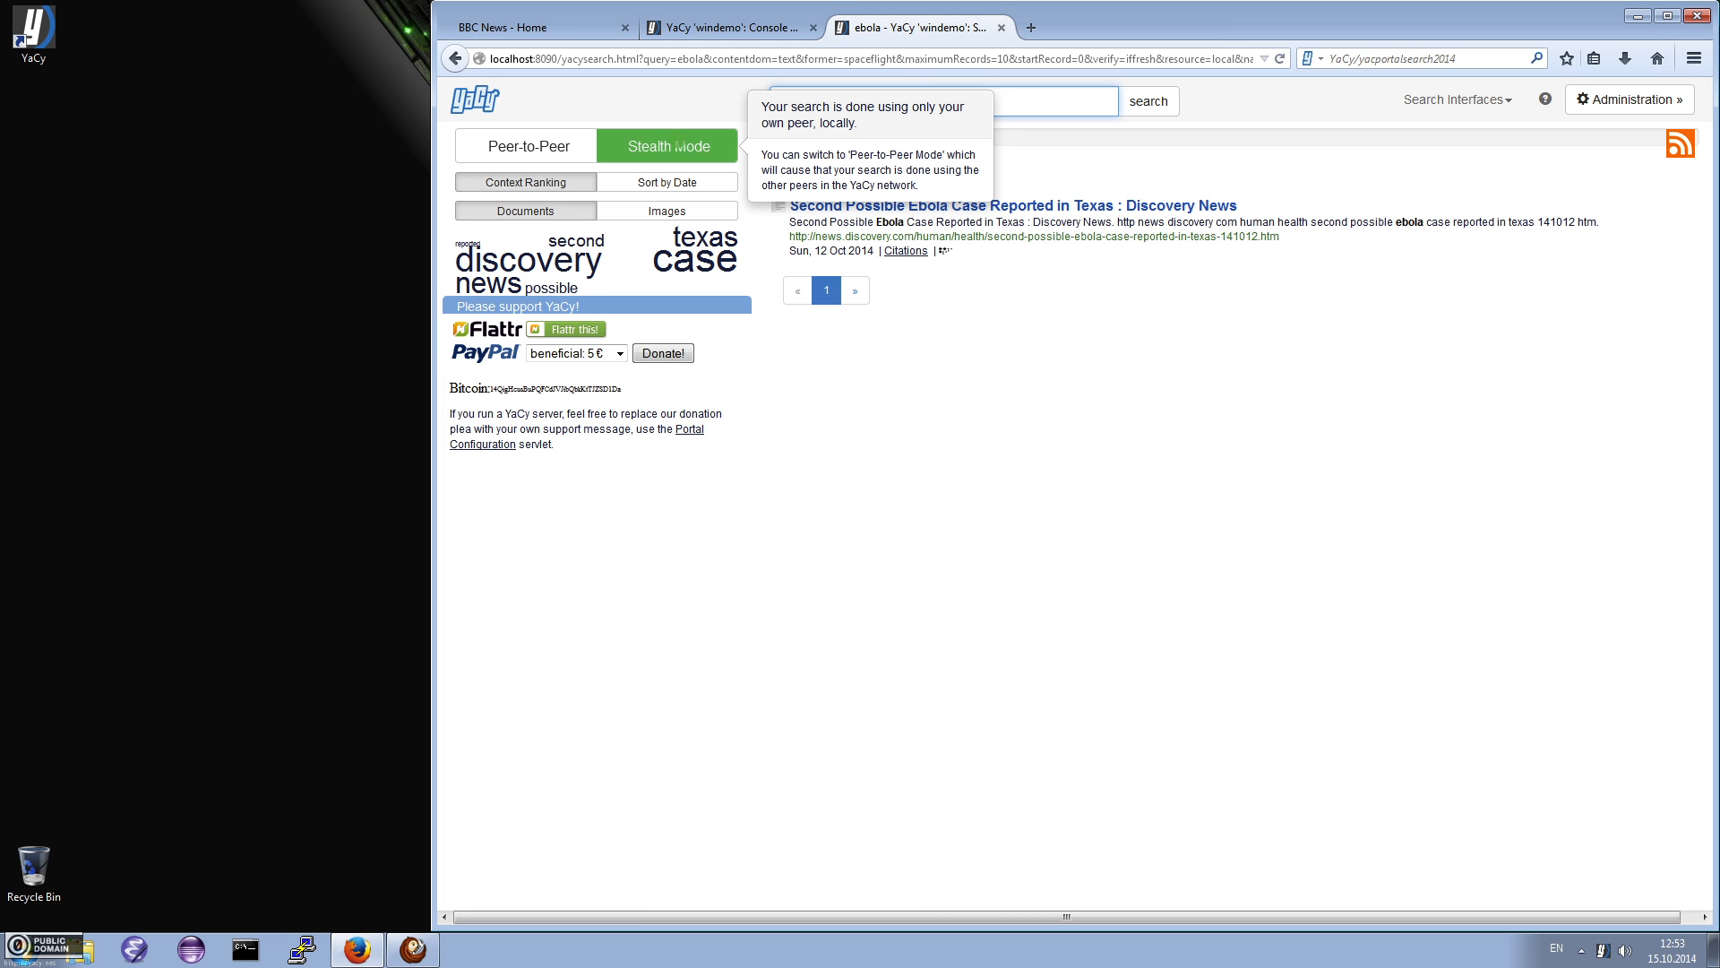
Switch to RSSOwl and look through the elmundo, Le Monde and BBC News feeds
click(412, 949)
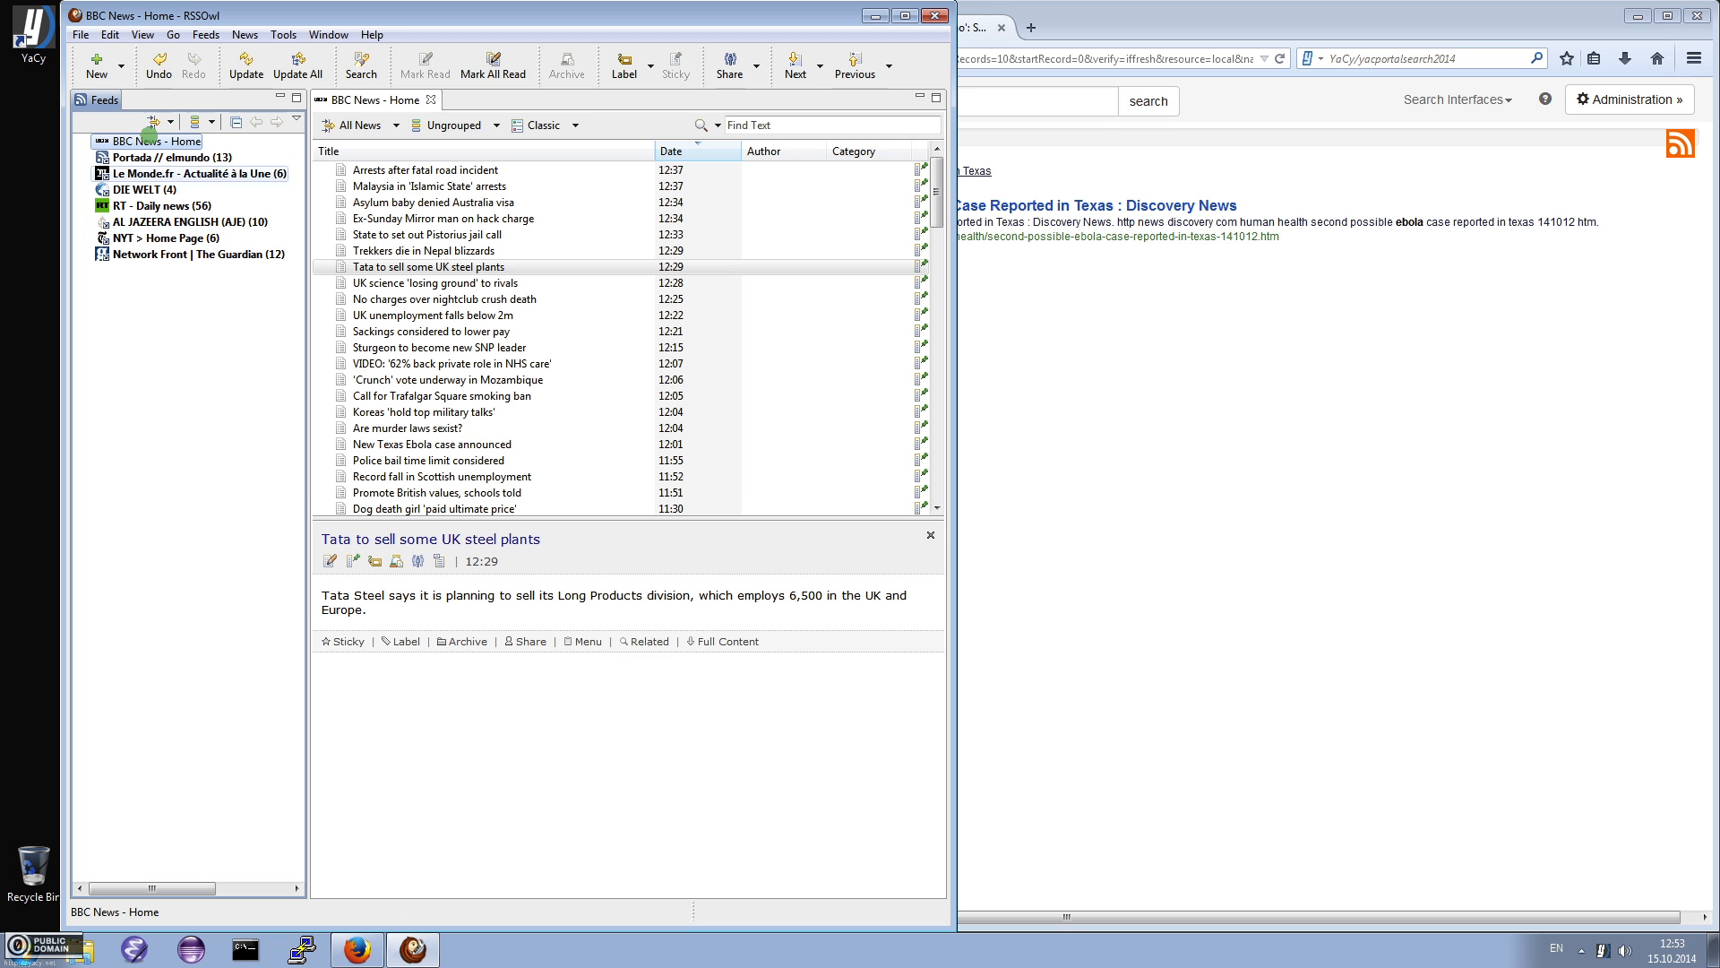
click(146, 159)
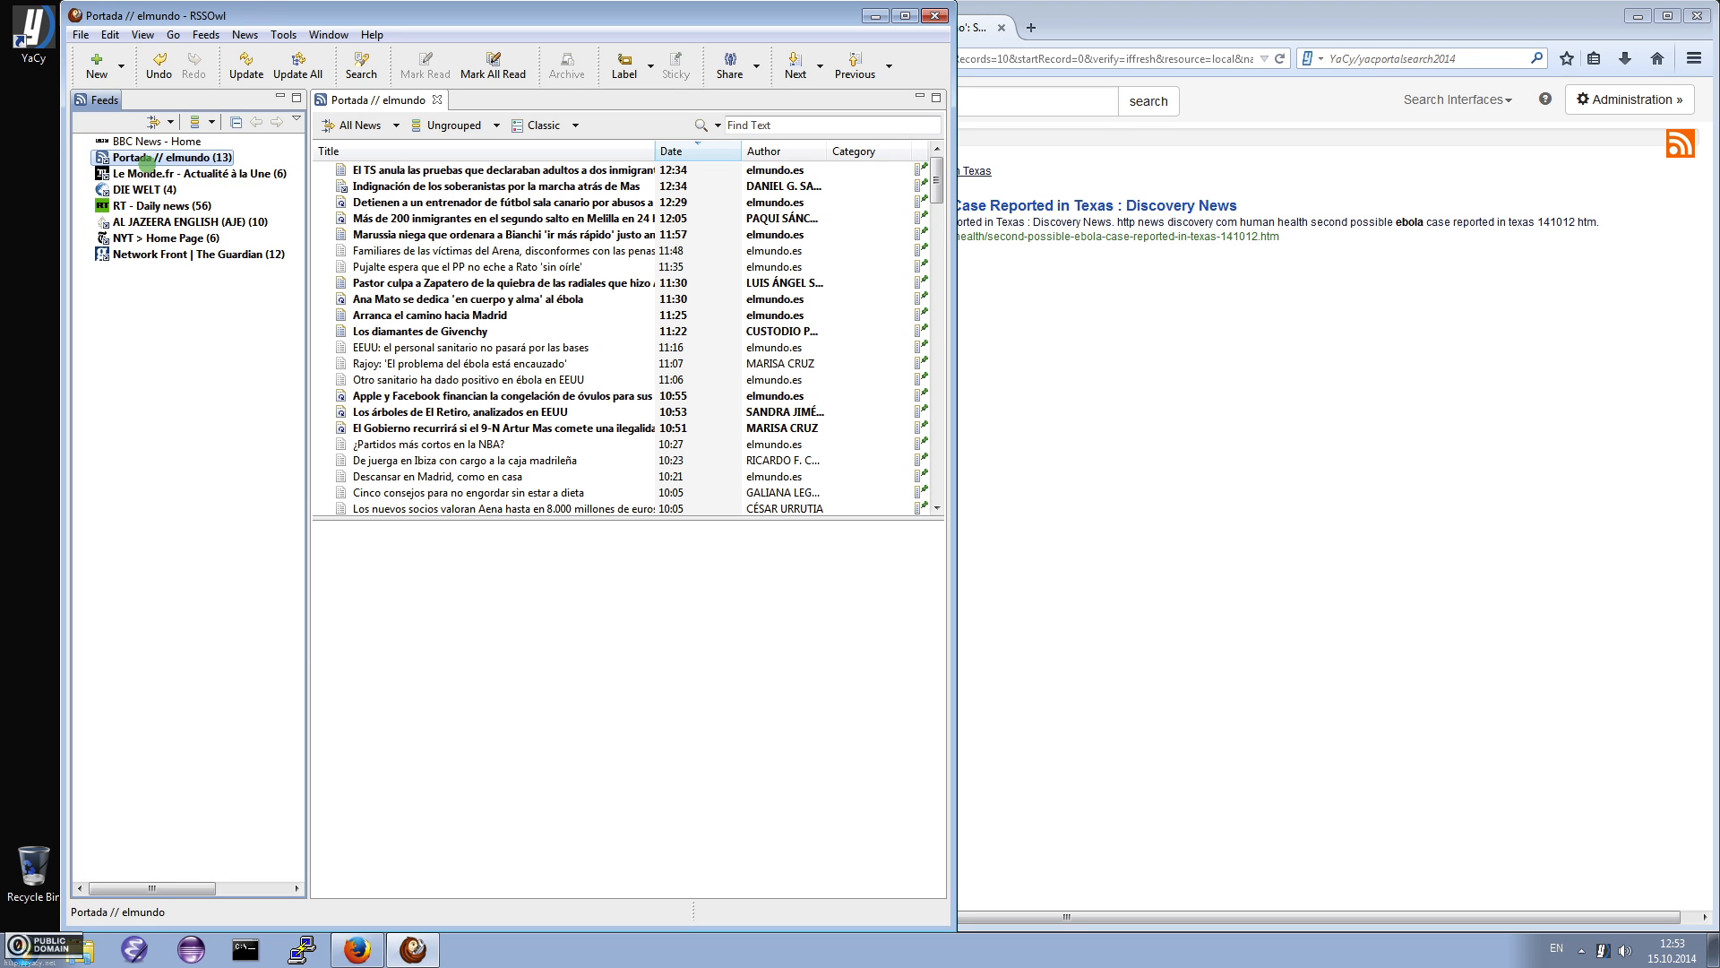
click(145, 173)
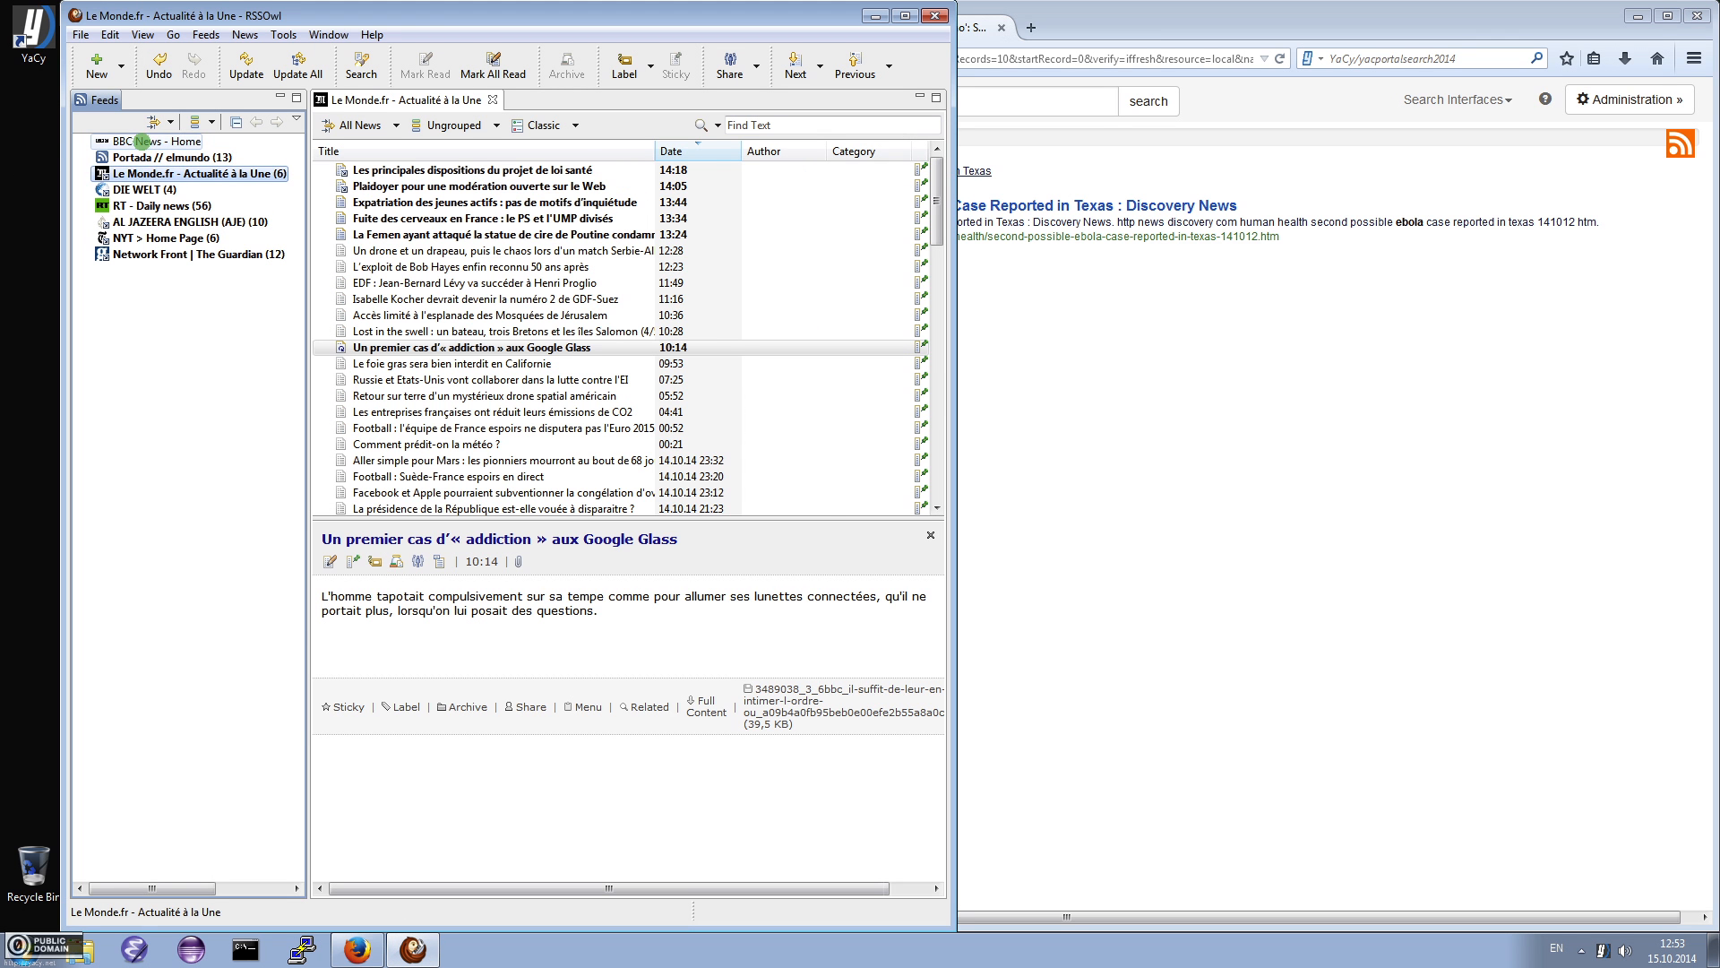
click(142, 142)
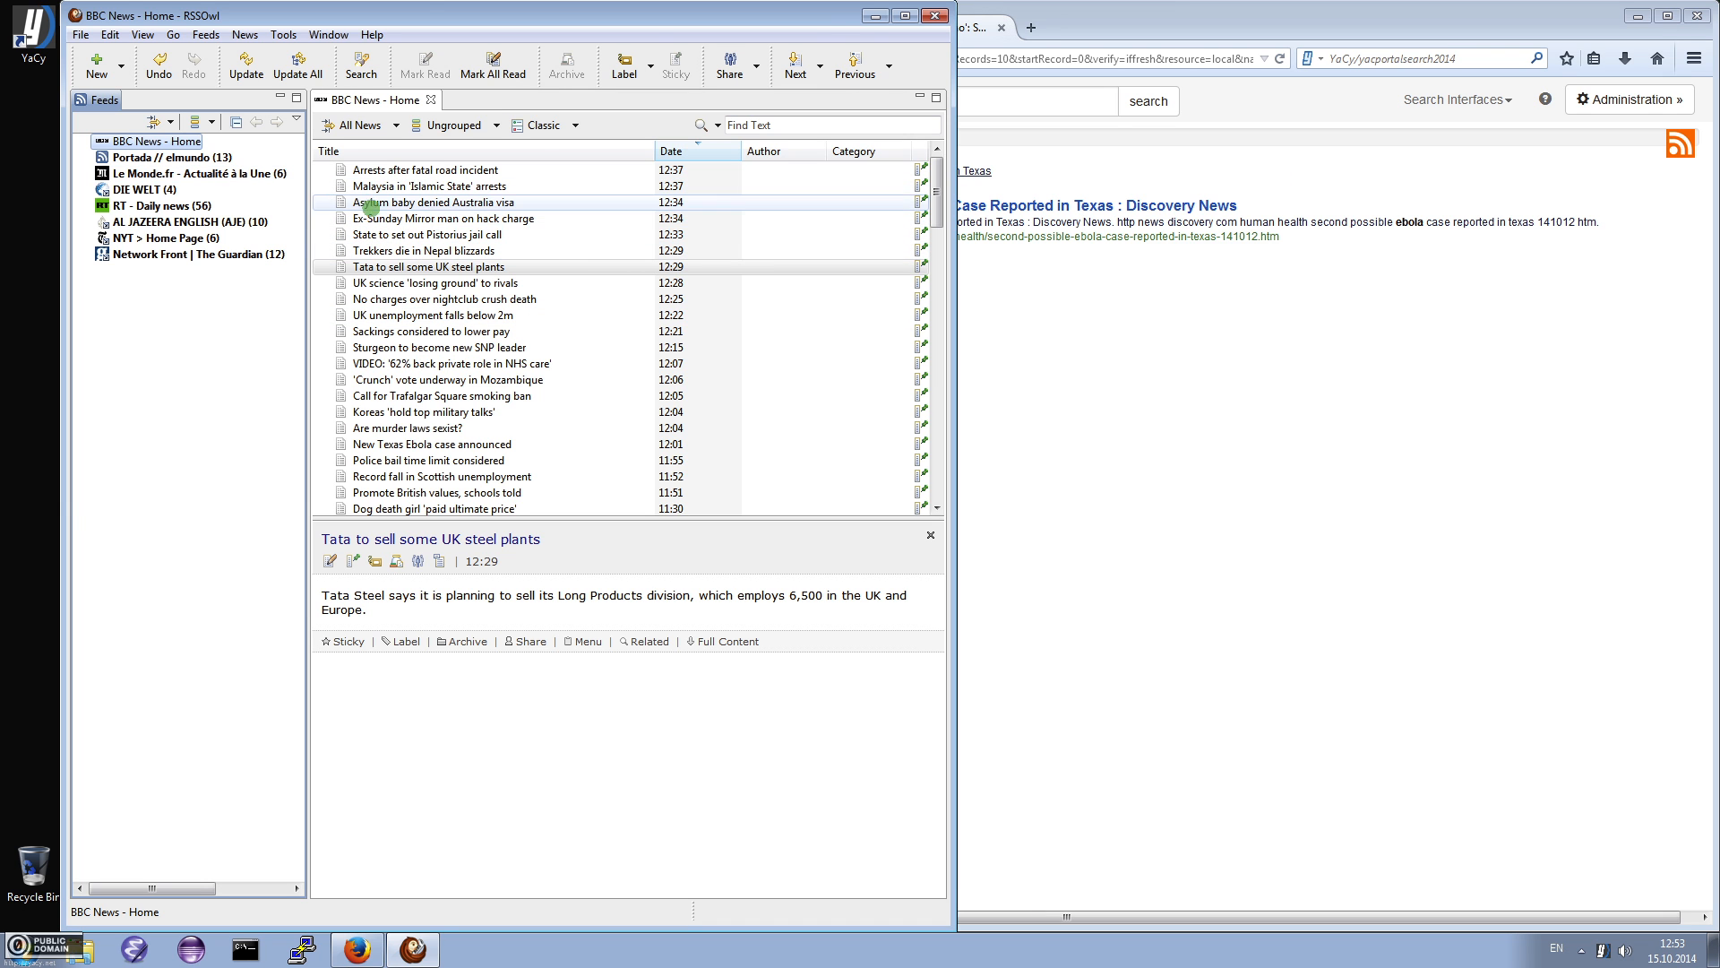
Return to the browser and open the RSS feed loading page of the Content Importer in YaCy's administration
click(1443, 372)
click(1630, 100)
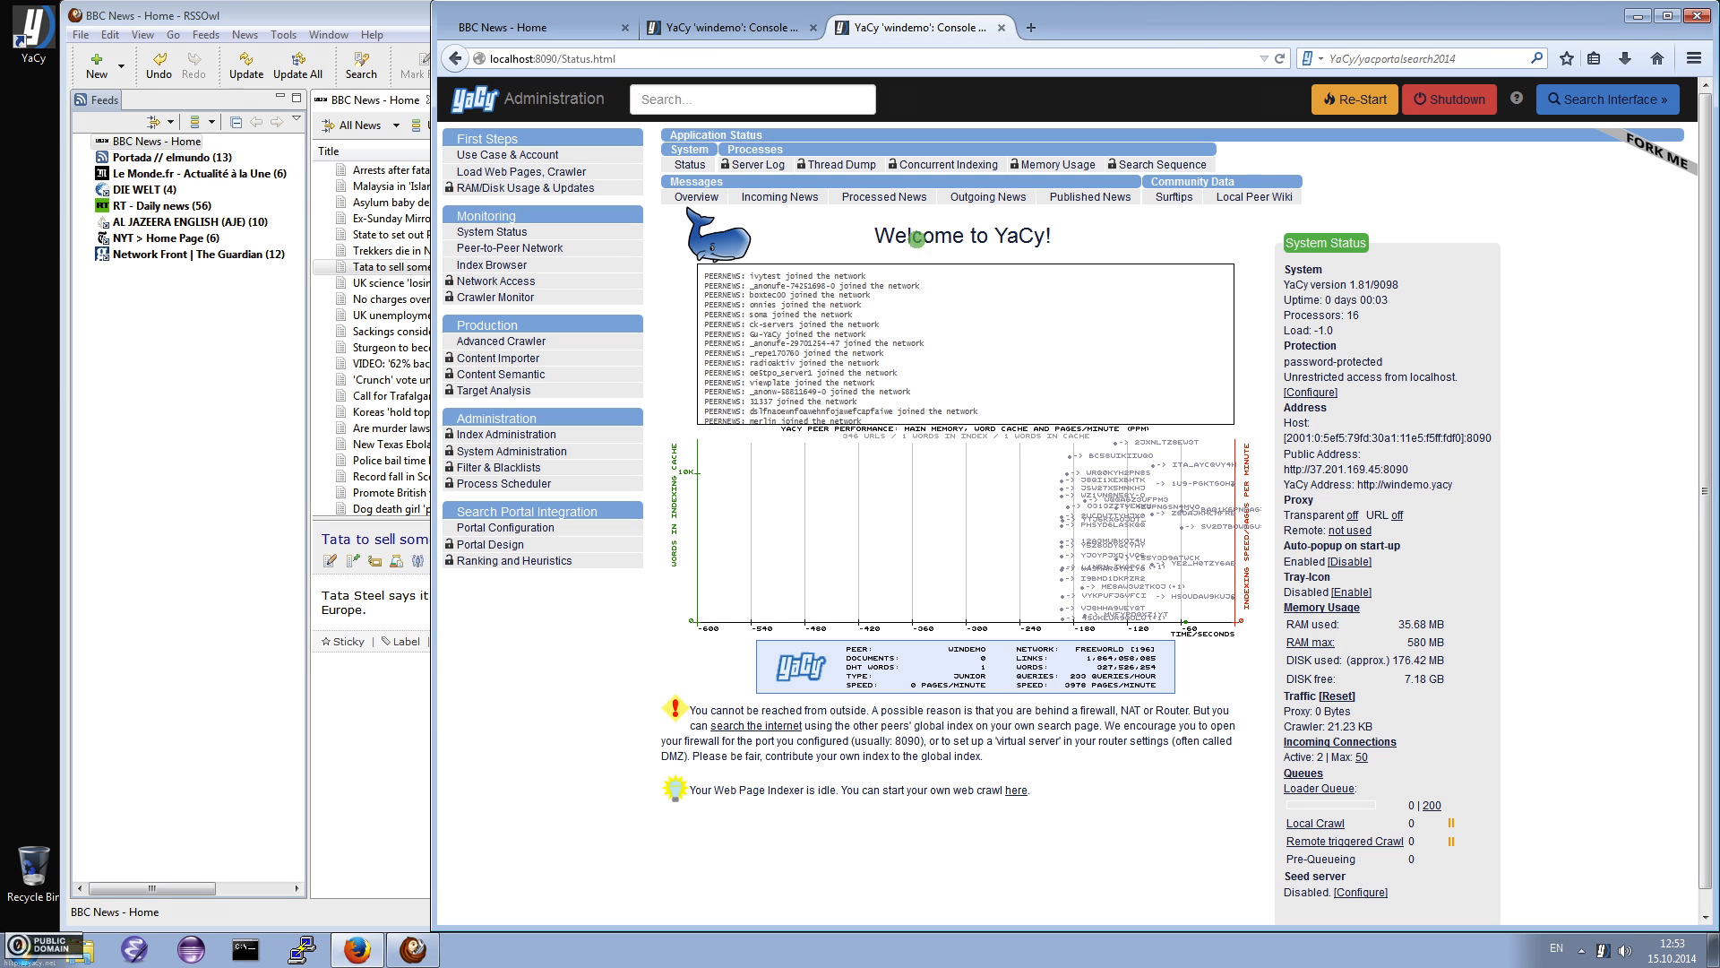
click(499, 171)
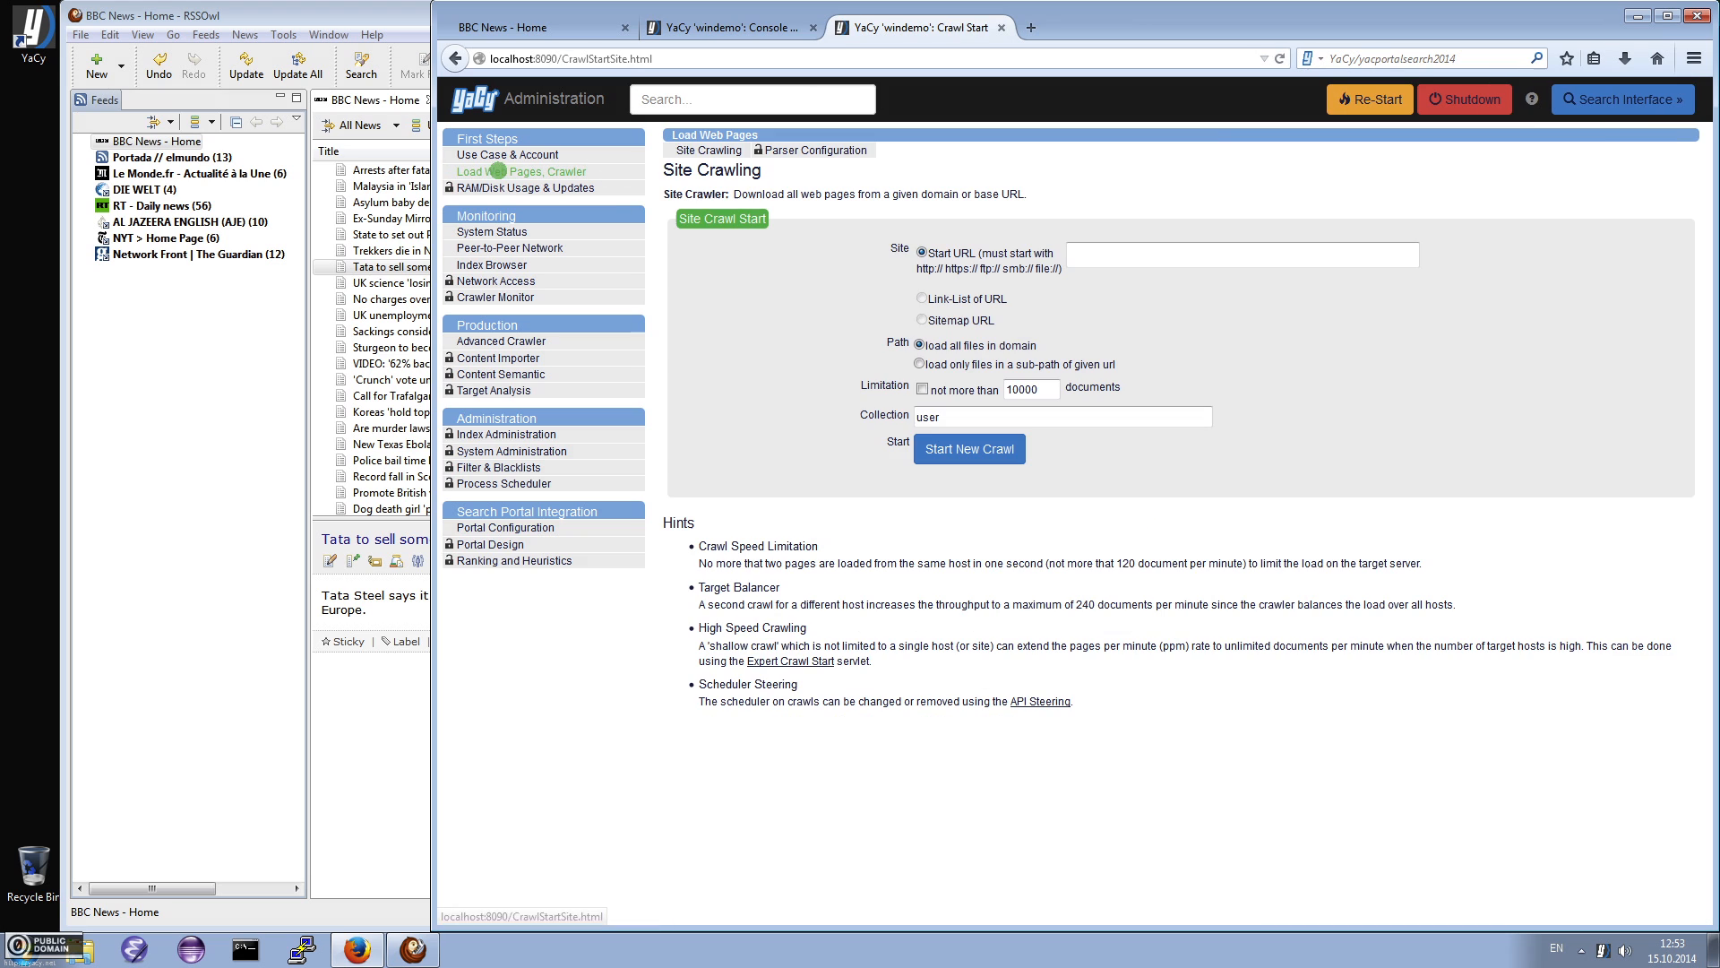
click(1189, 264)
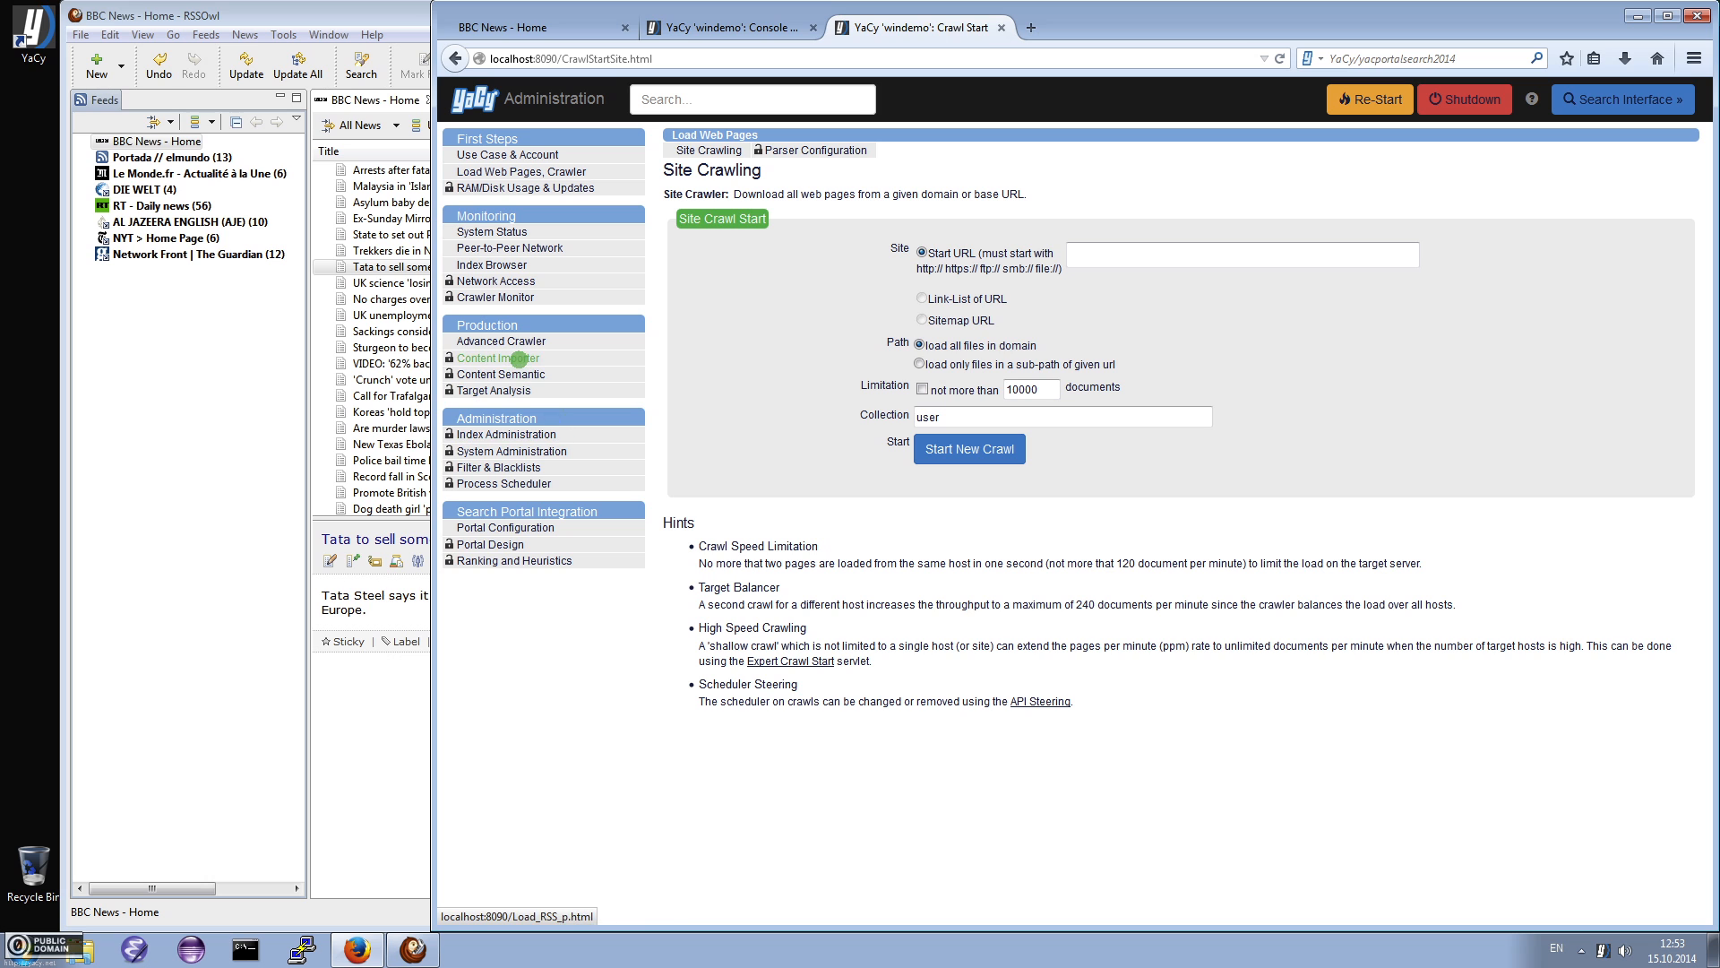
click(519, 357)
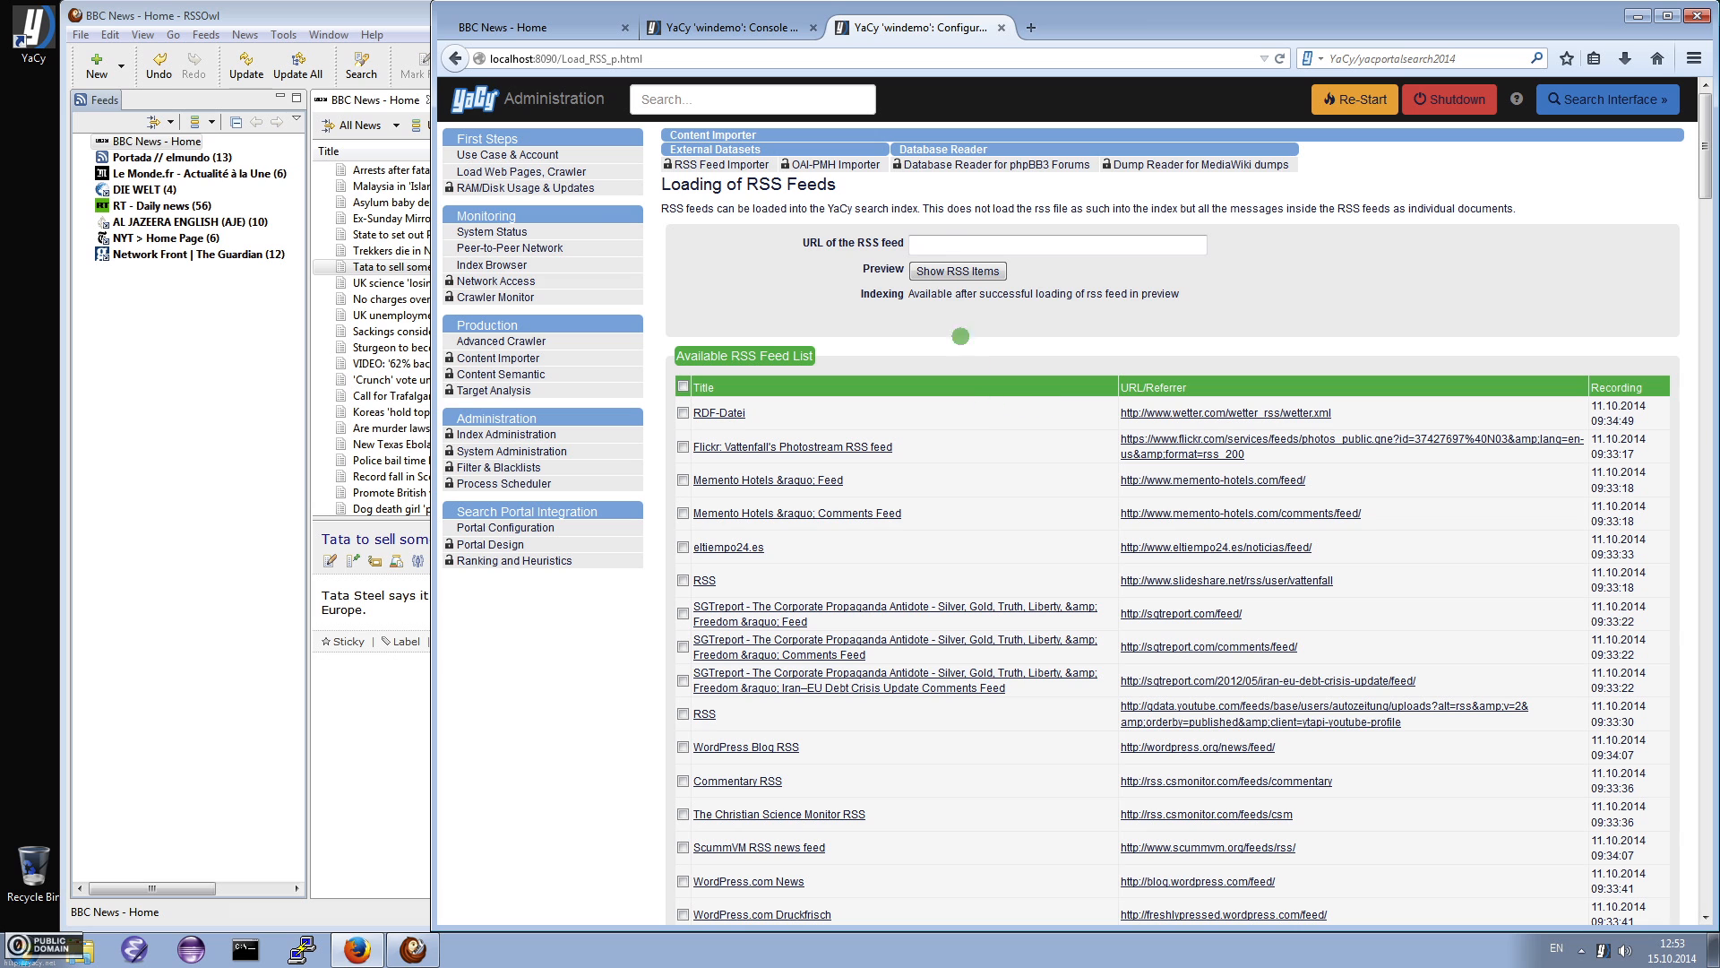
Copy the link of the BBC News - Home feed from RSSOwl
click(936, 242)
click(141, 140)
right_click(141, 141)
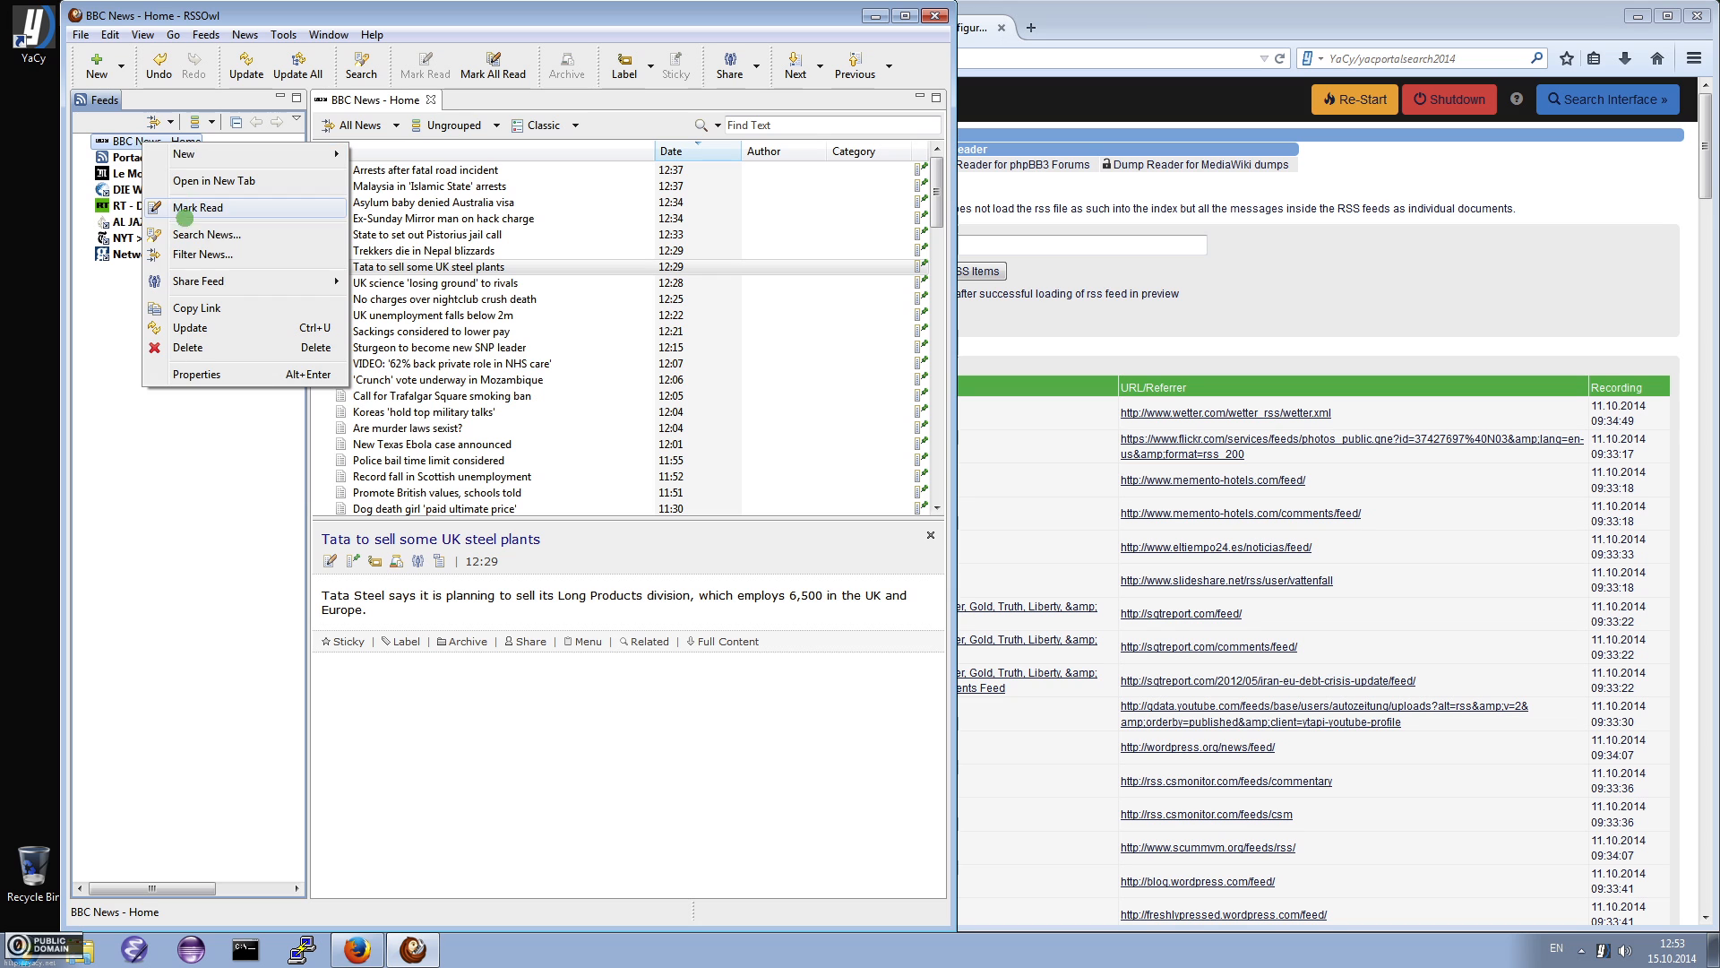
click(197, 307)
click(1011, 242)
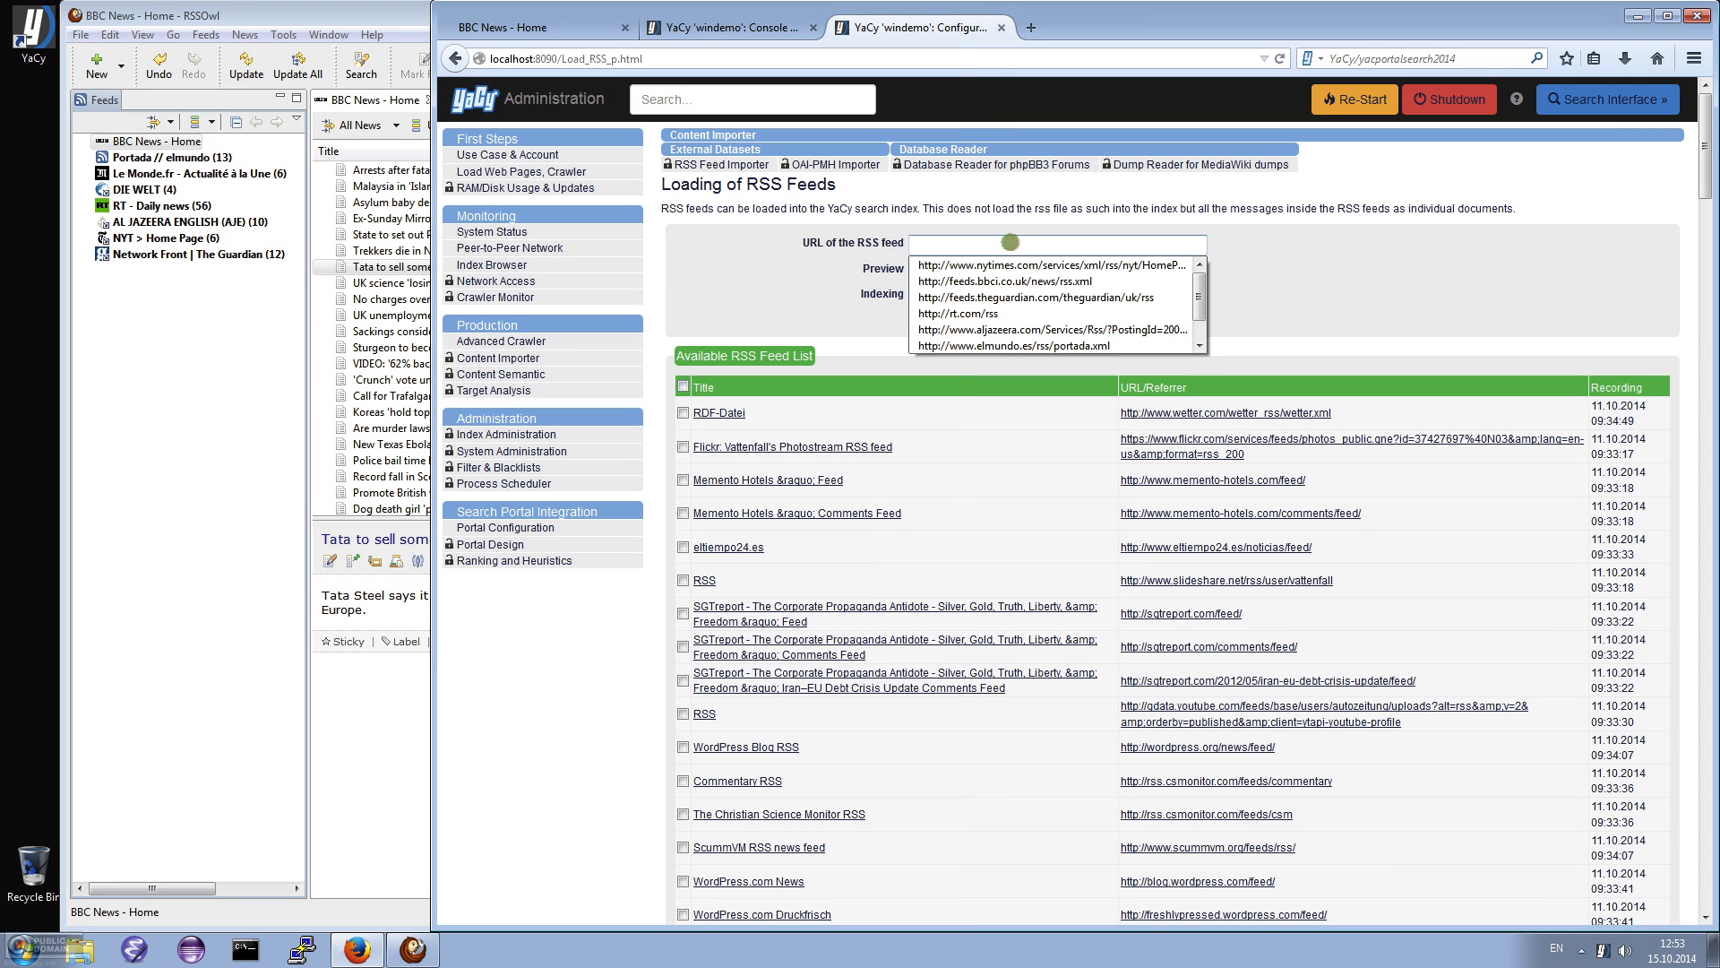
right_click(1010, 242)
click(1048, 303)
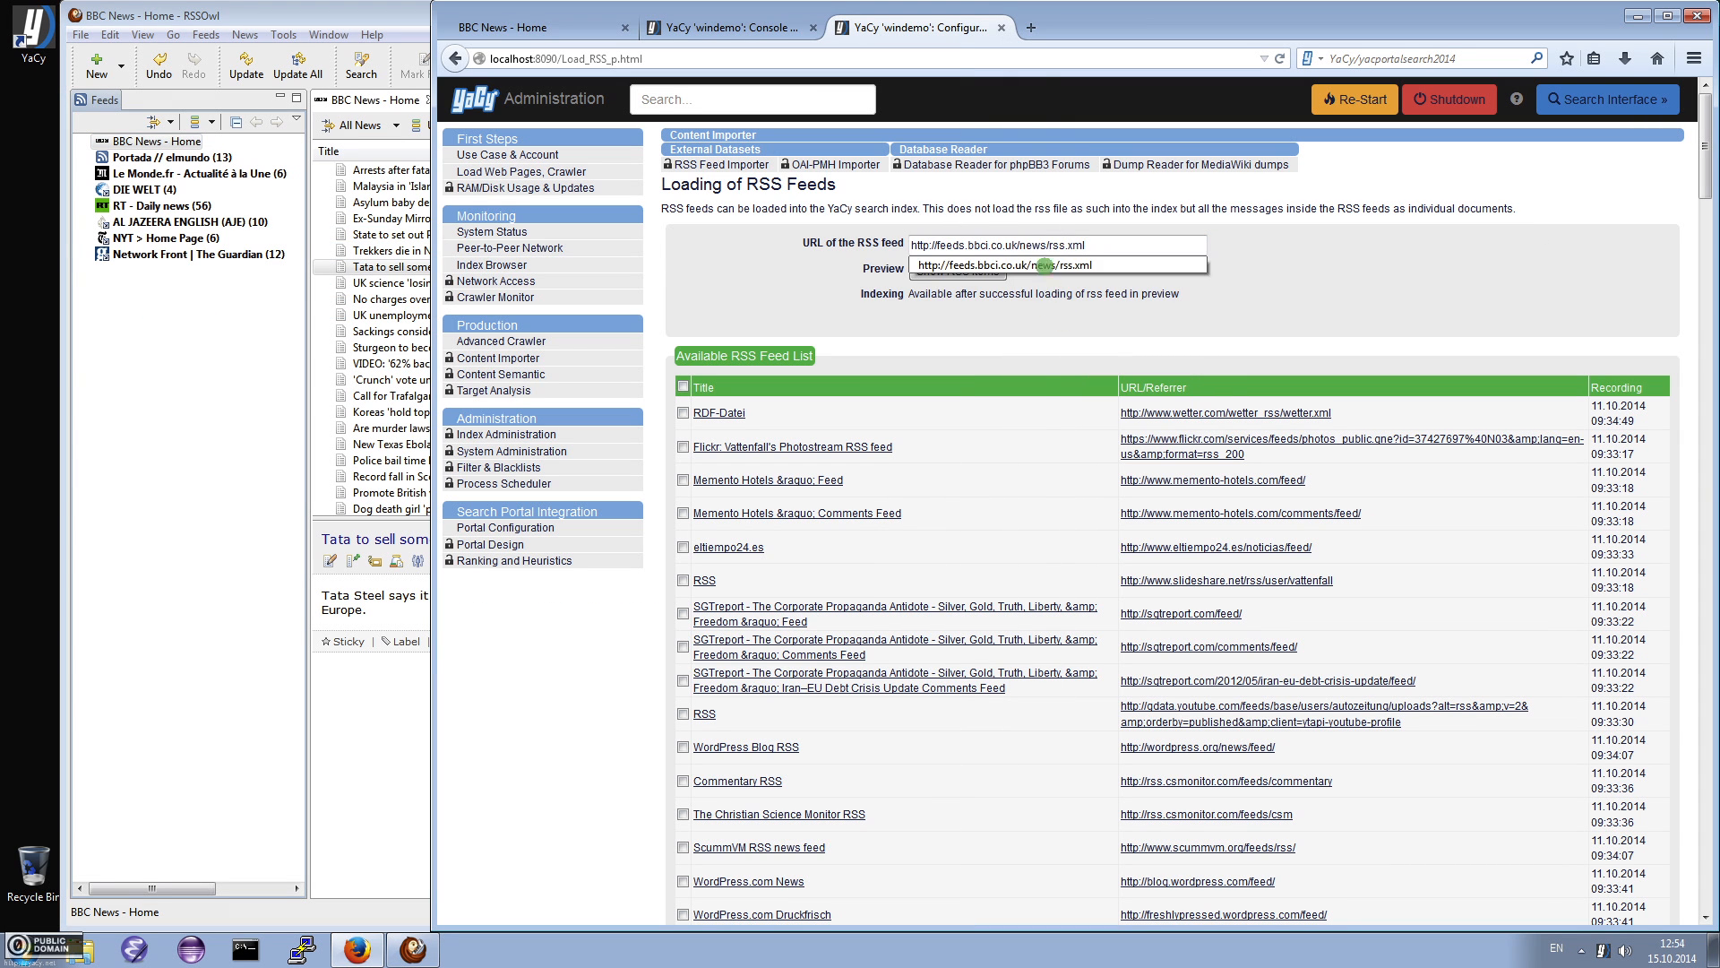
click(1045, 265)
click(957, 271)
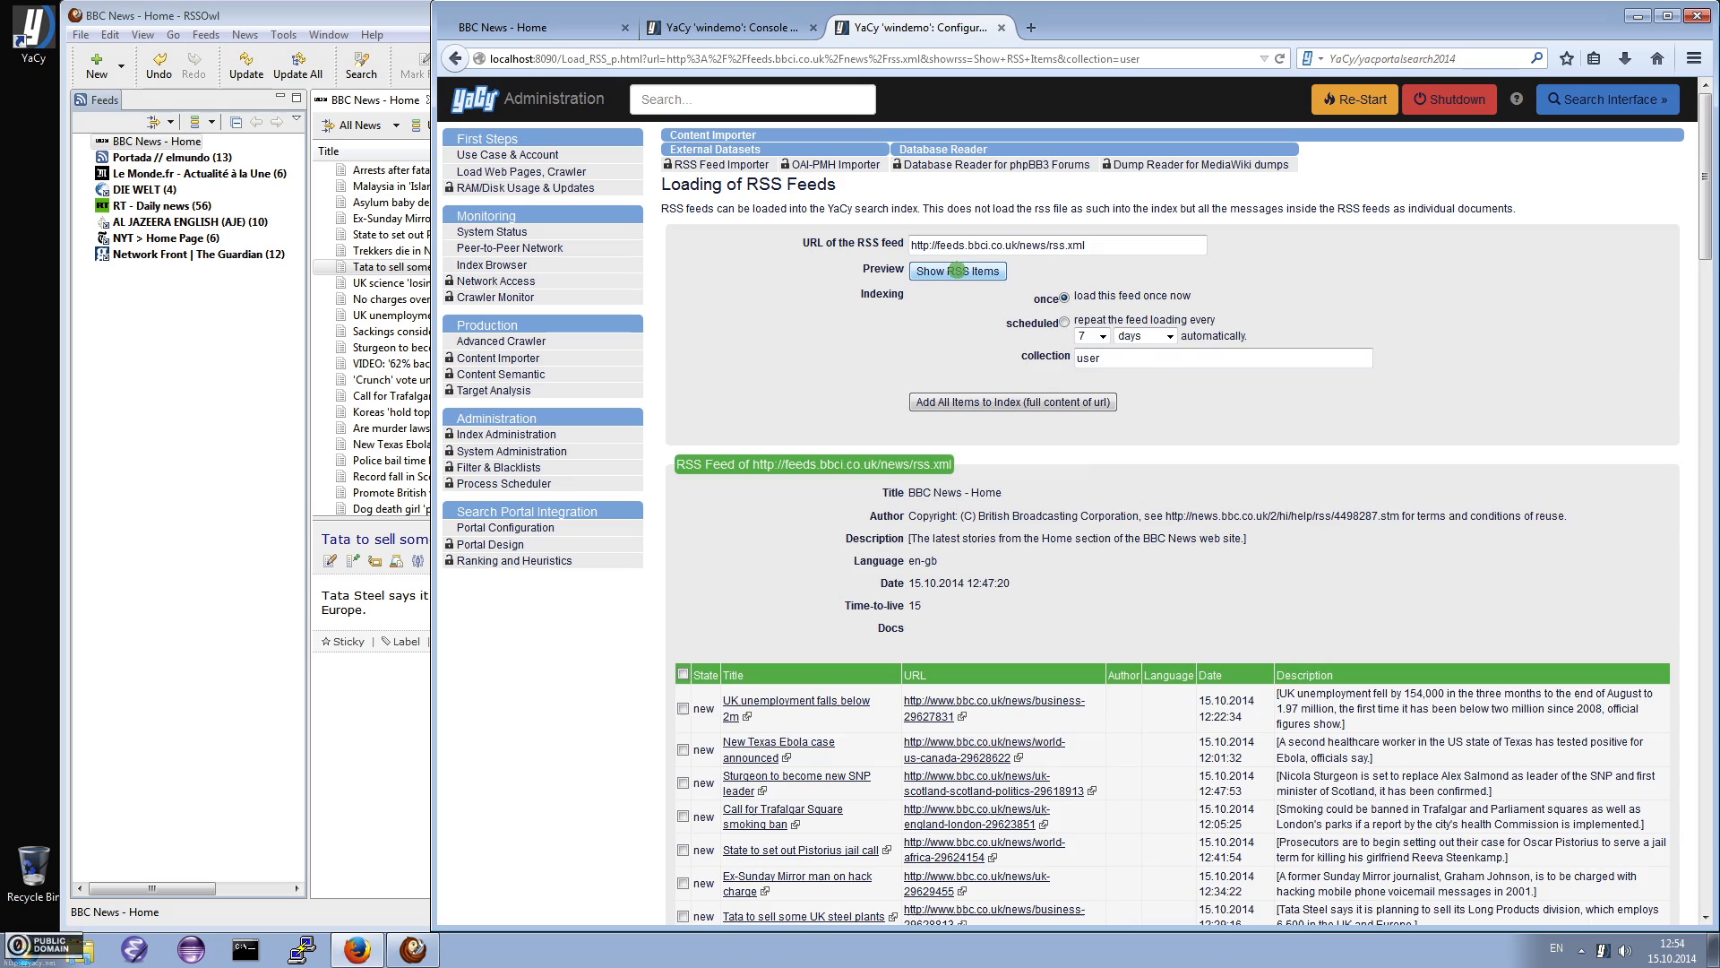
scroll(1291, 540, down, 8)
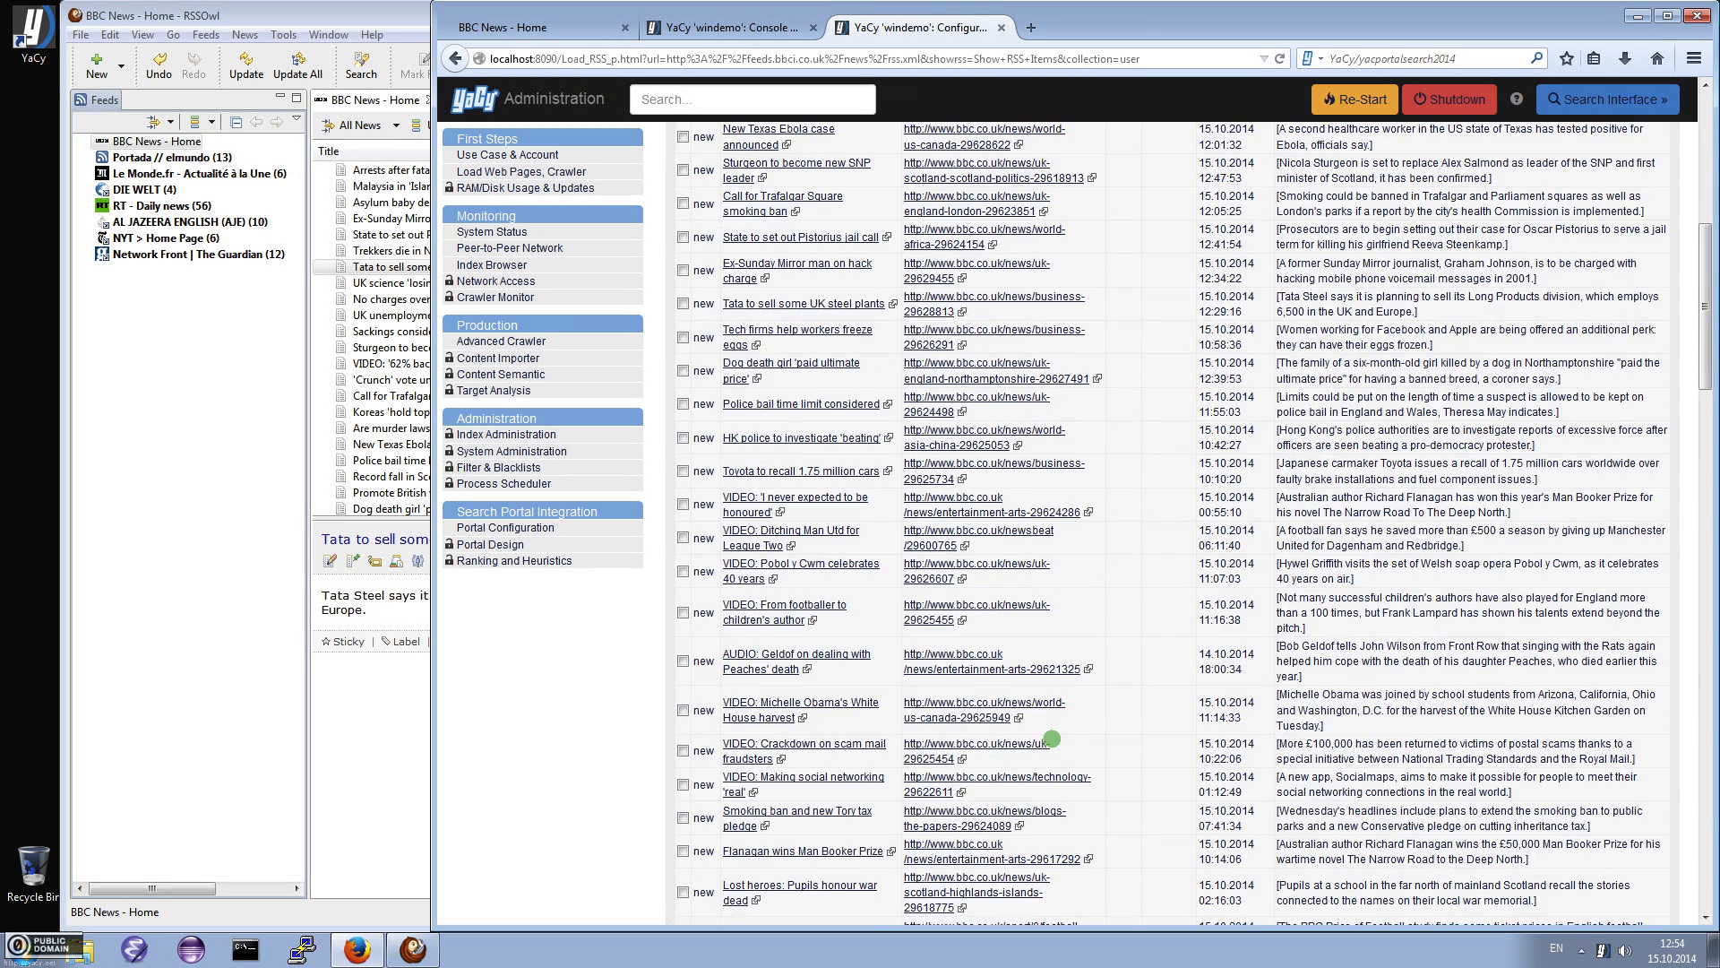
scroll(1291, 539, up, 5)
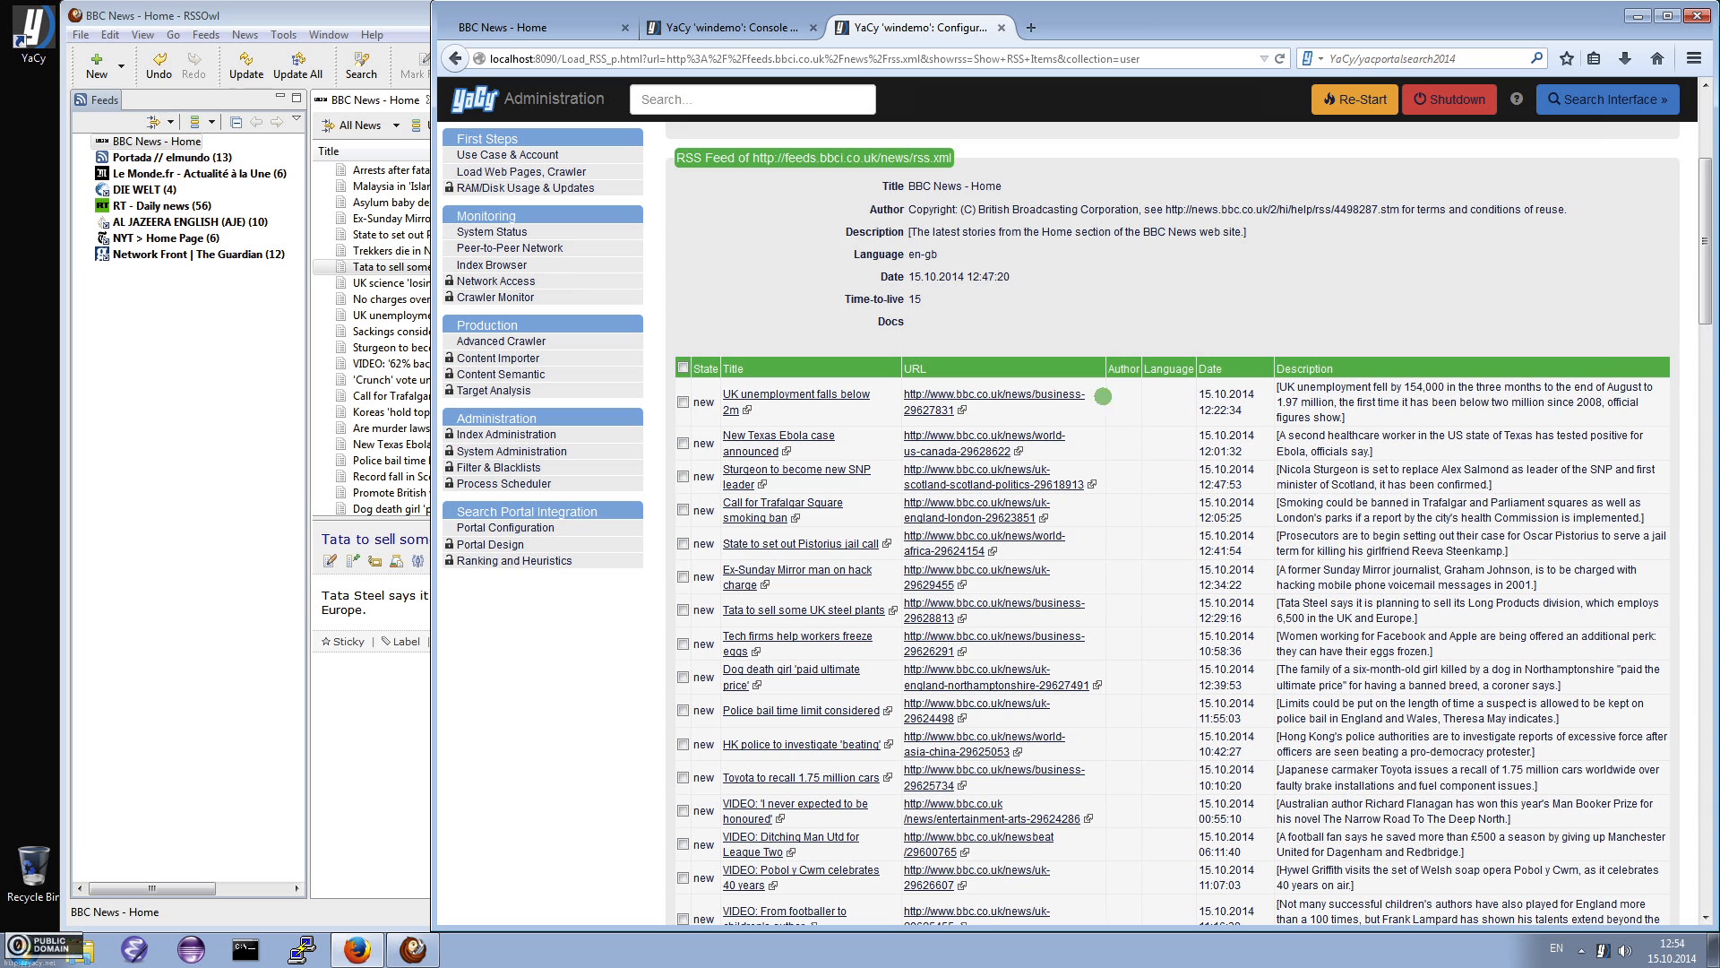
Schedule the BBC feed to reload every 2 hours and add all its items to the index
scroll(1012, 233, up, 5)
click(1065, 324)
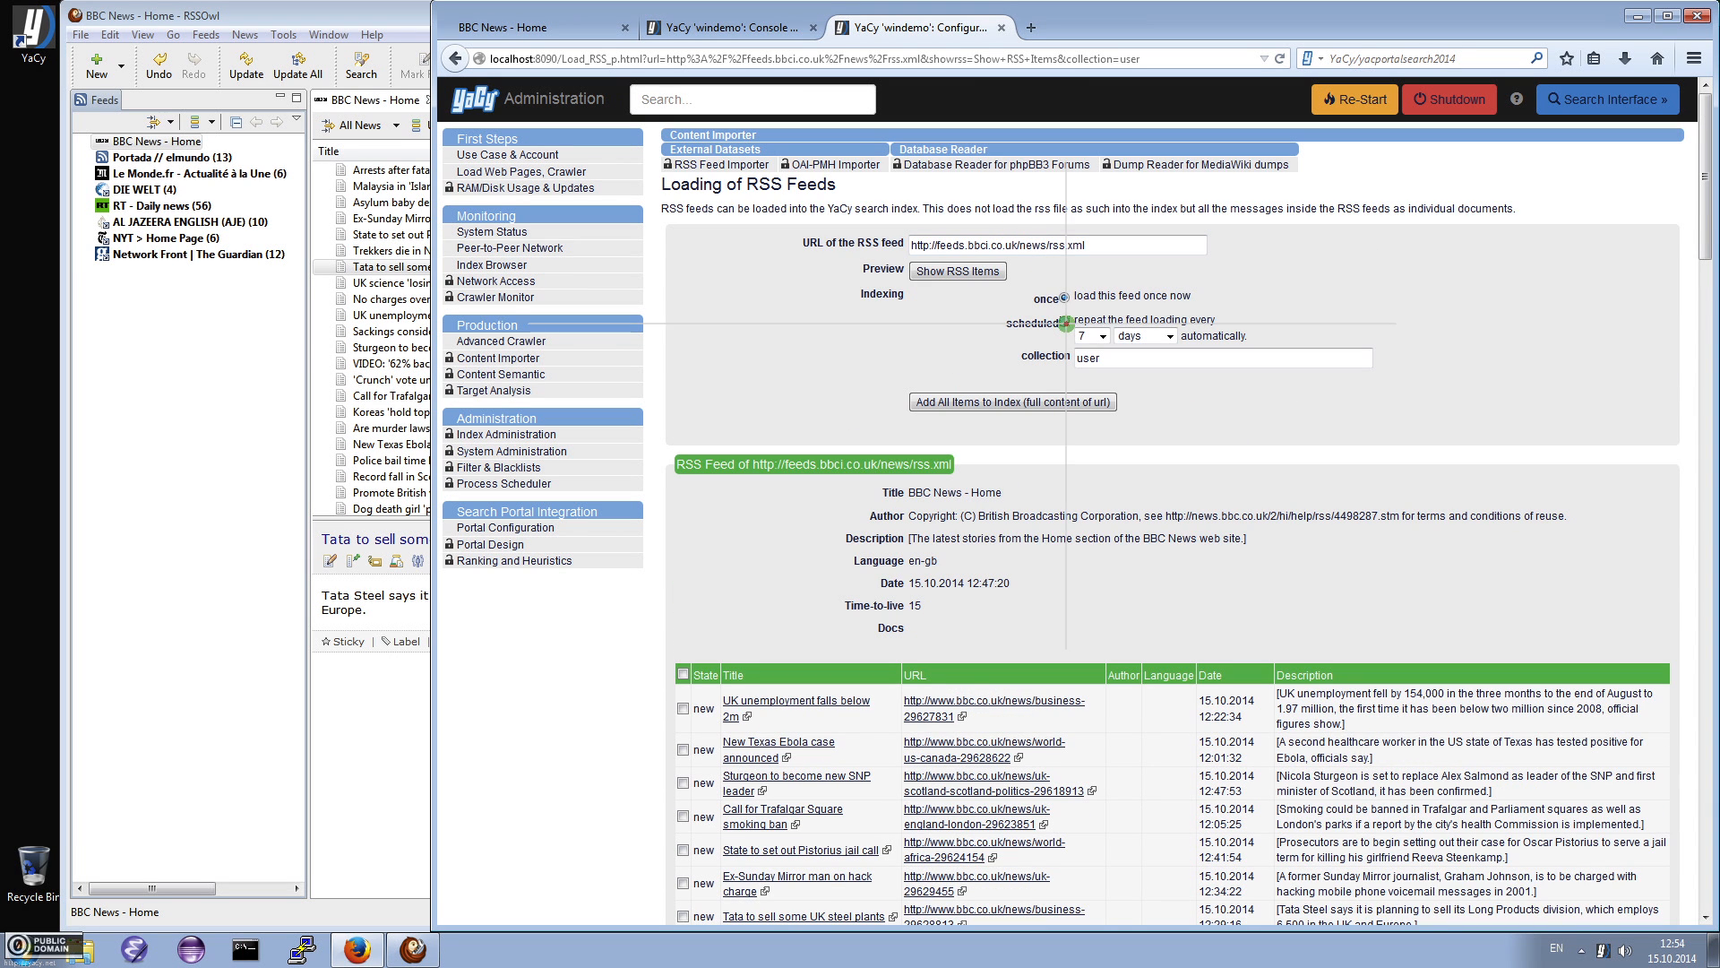
click(1102, 336)
click(1091, 366)
click(1142, 336)
click(1143, 365)
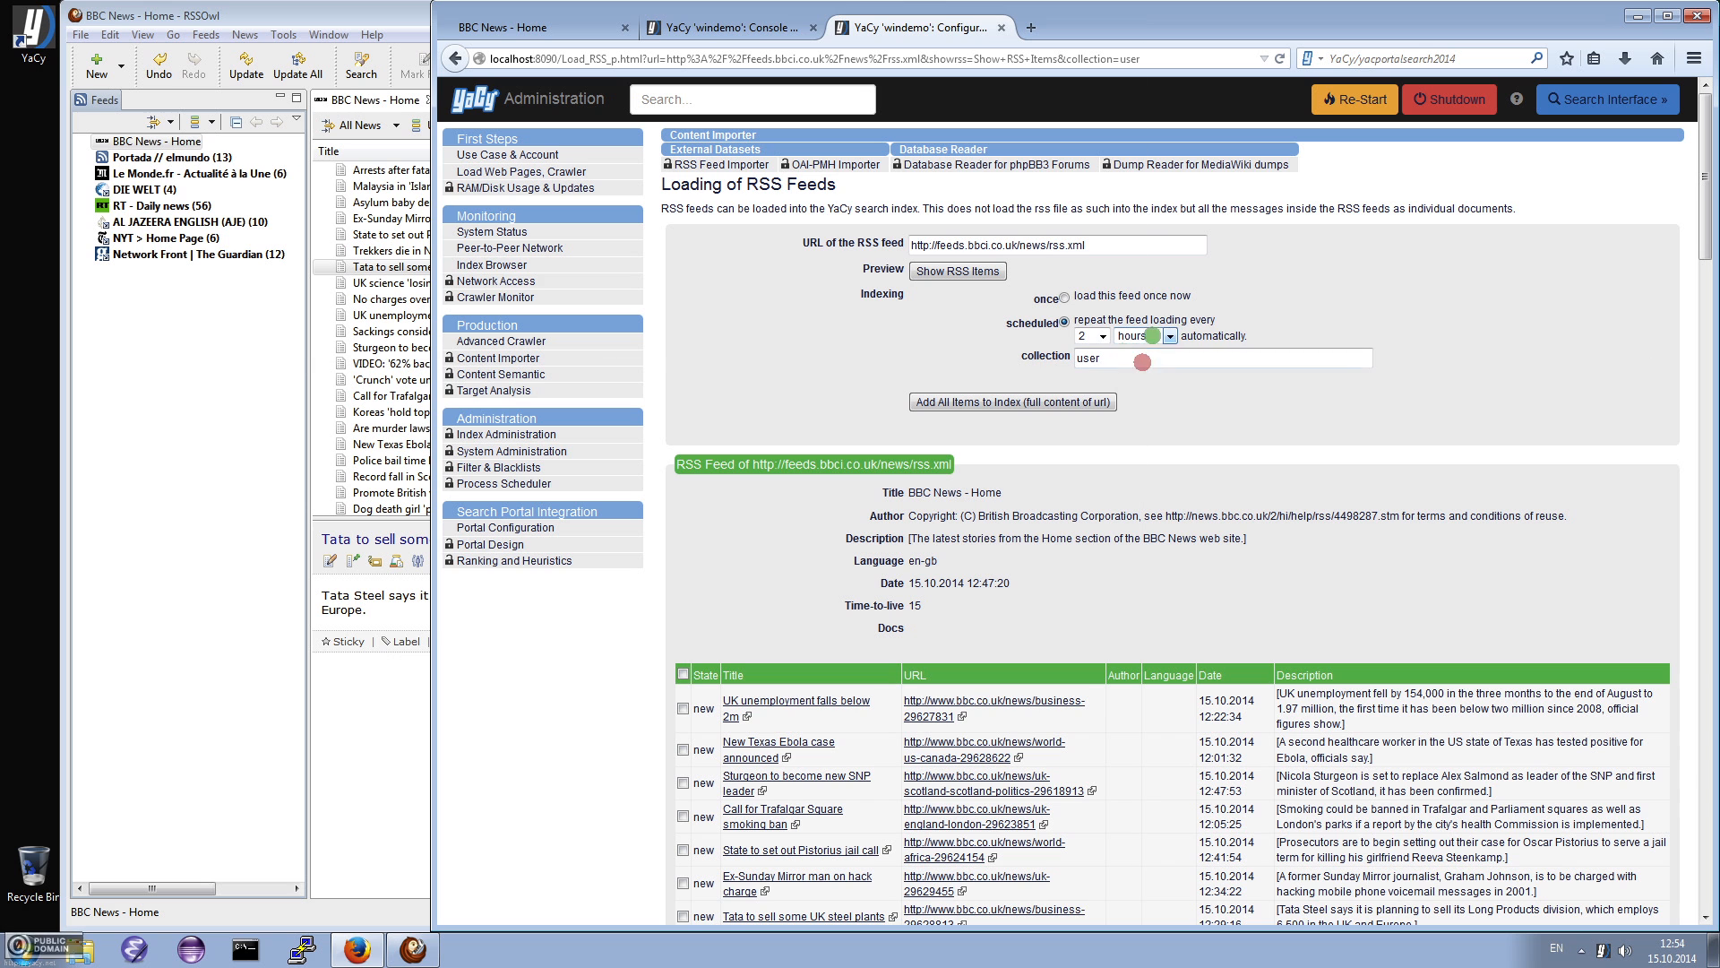
click(1051, 401)
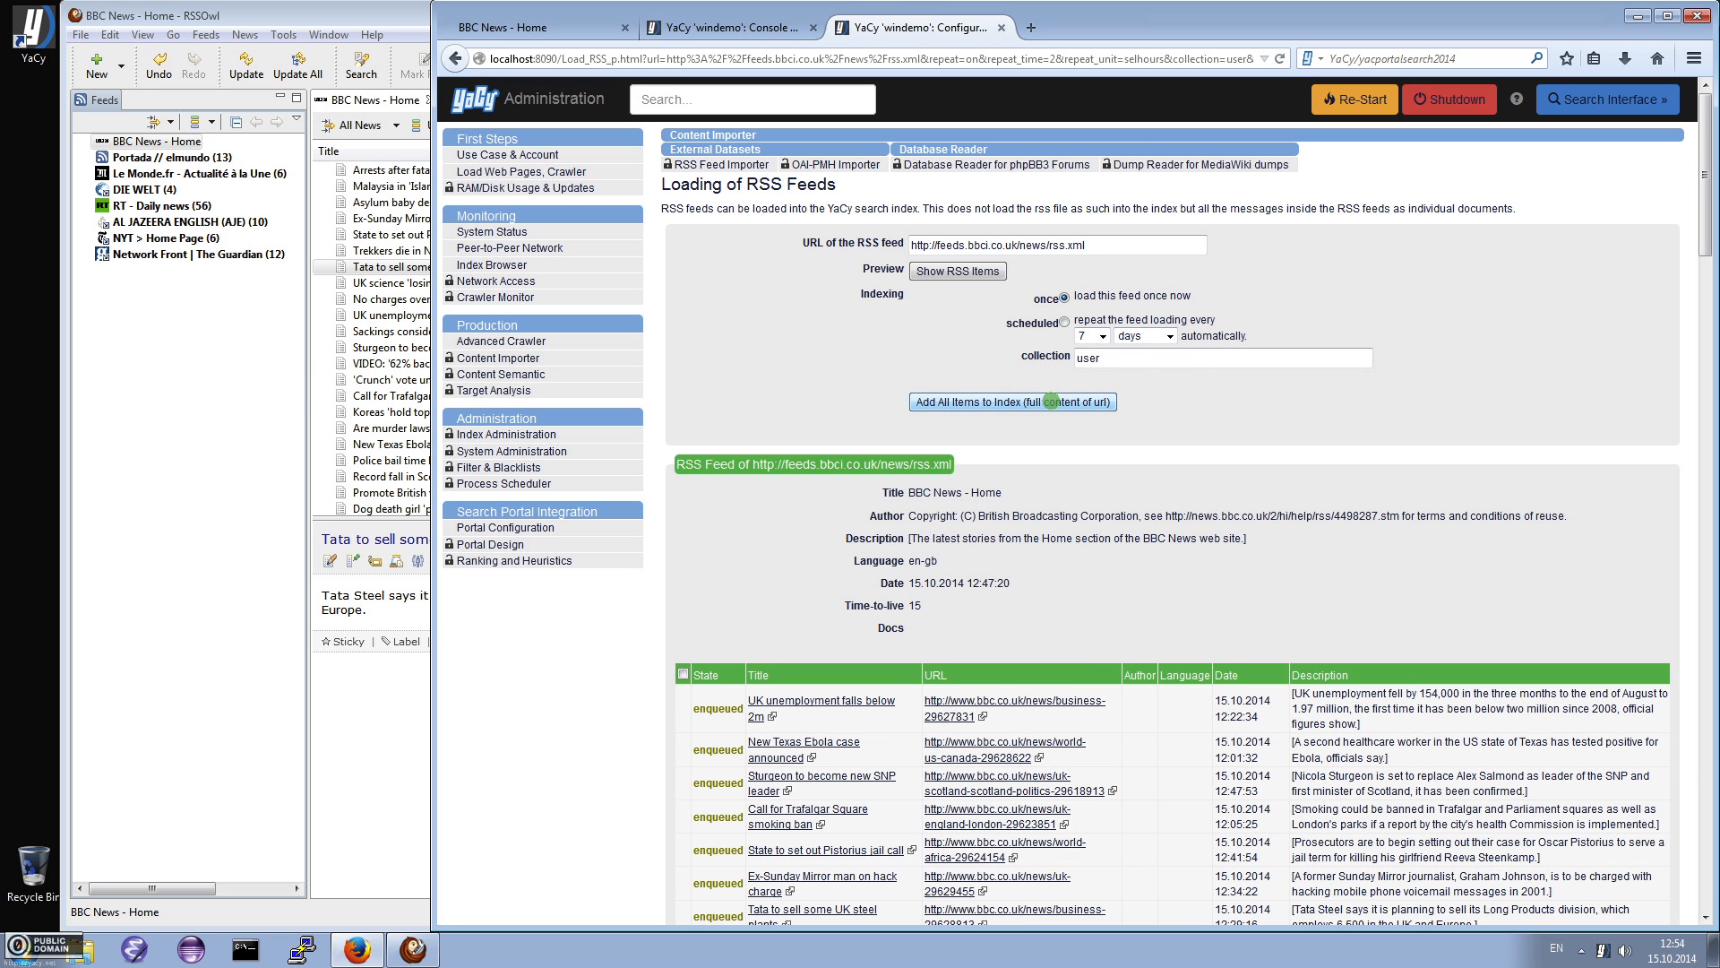
Reload the BBC feed's item preview and check the indexing state of its articles
scroll(996, 716, down, 5)
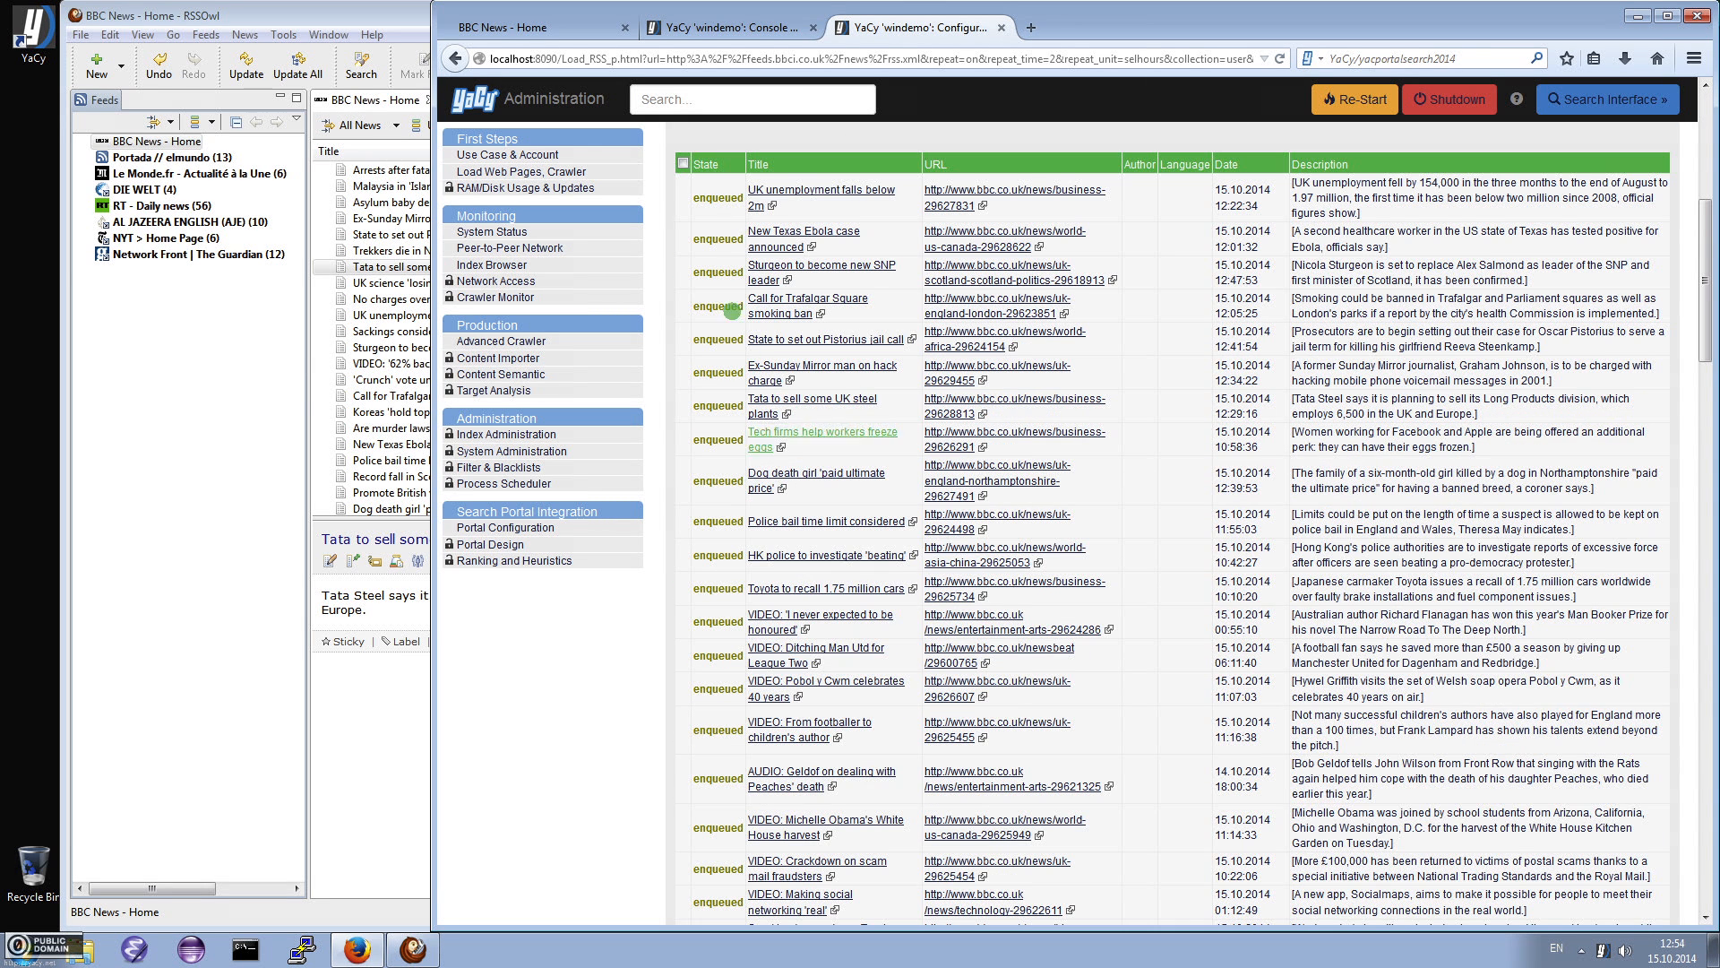
scroll(824, 520, up, 5)
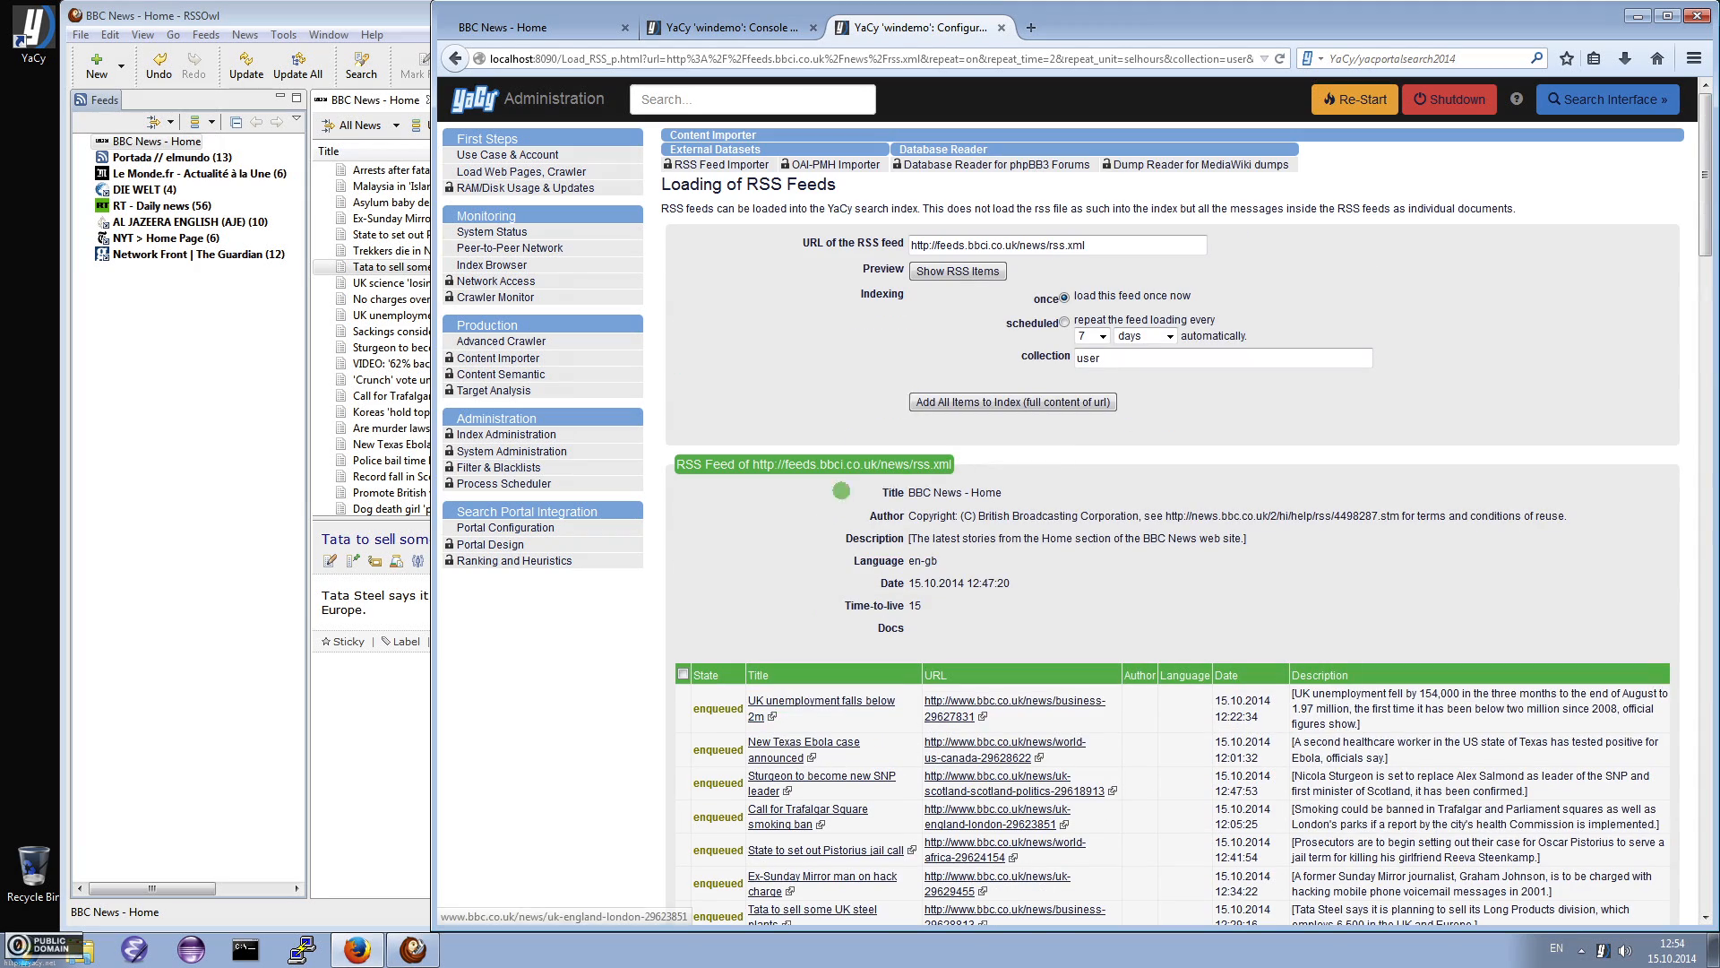
click(947, 267)
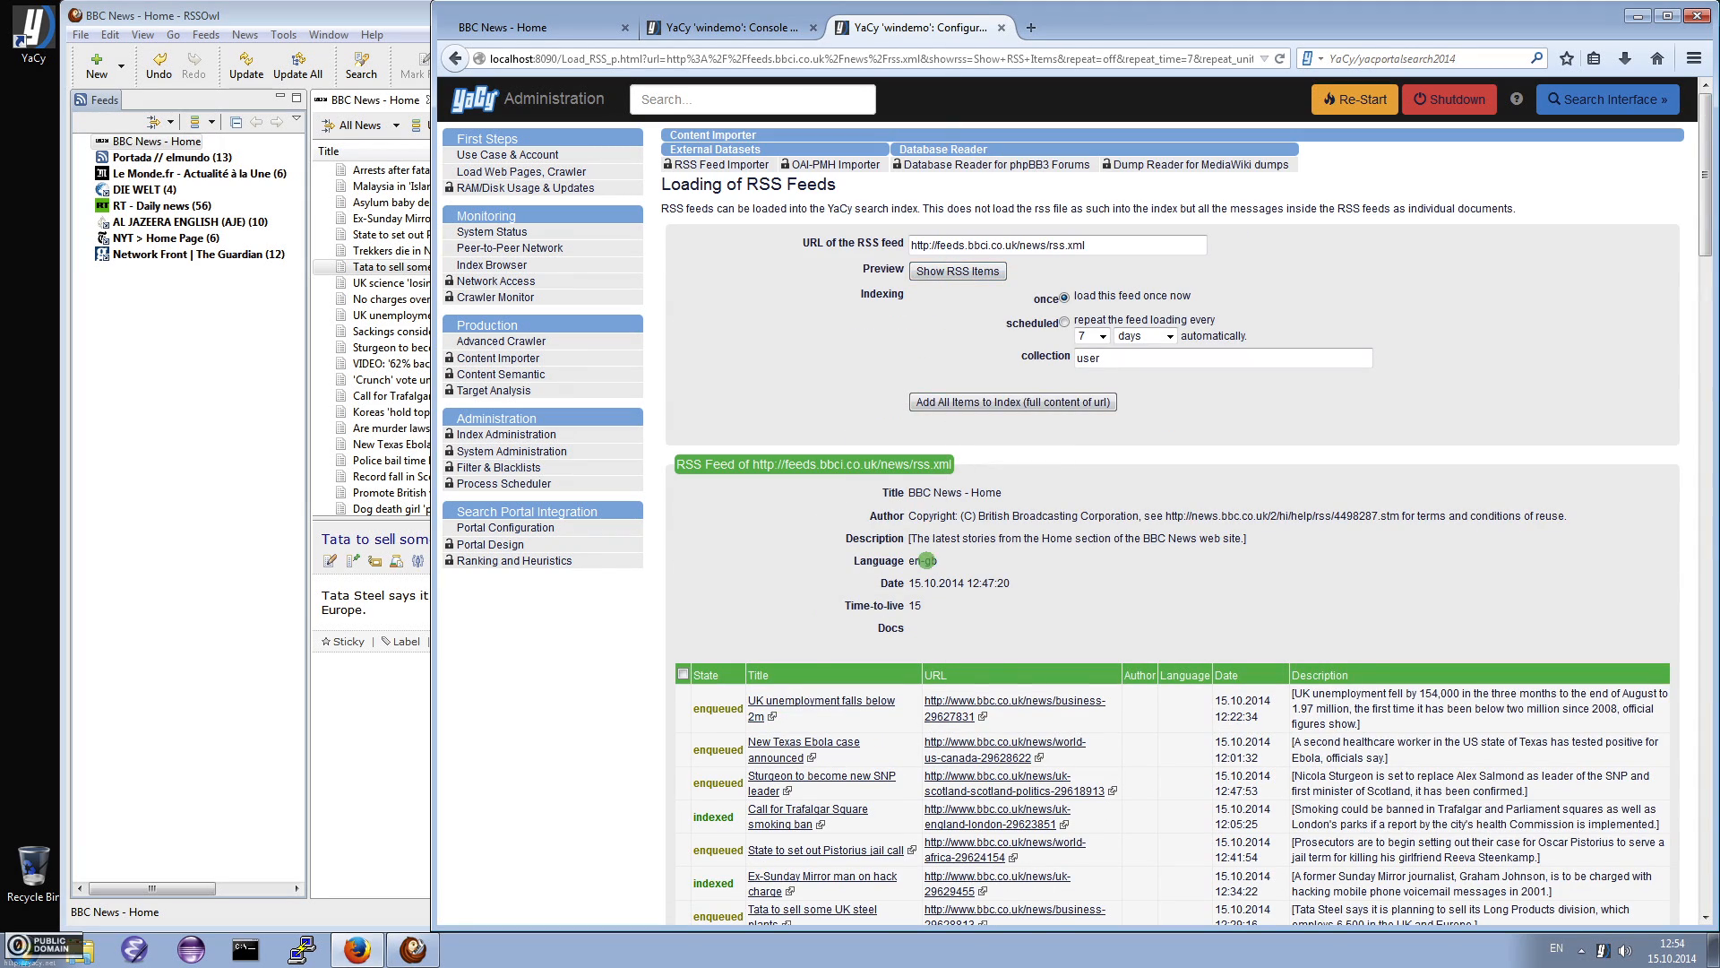
scroll(926, 560, down, 5)
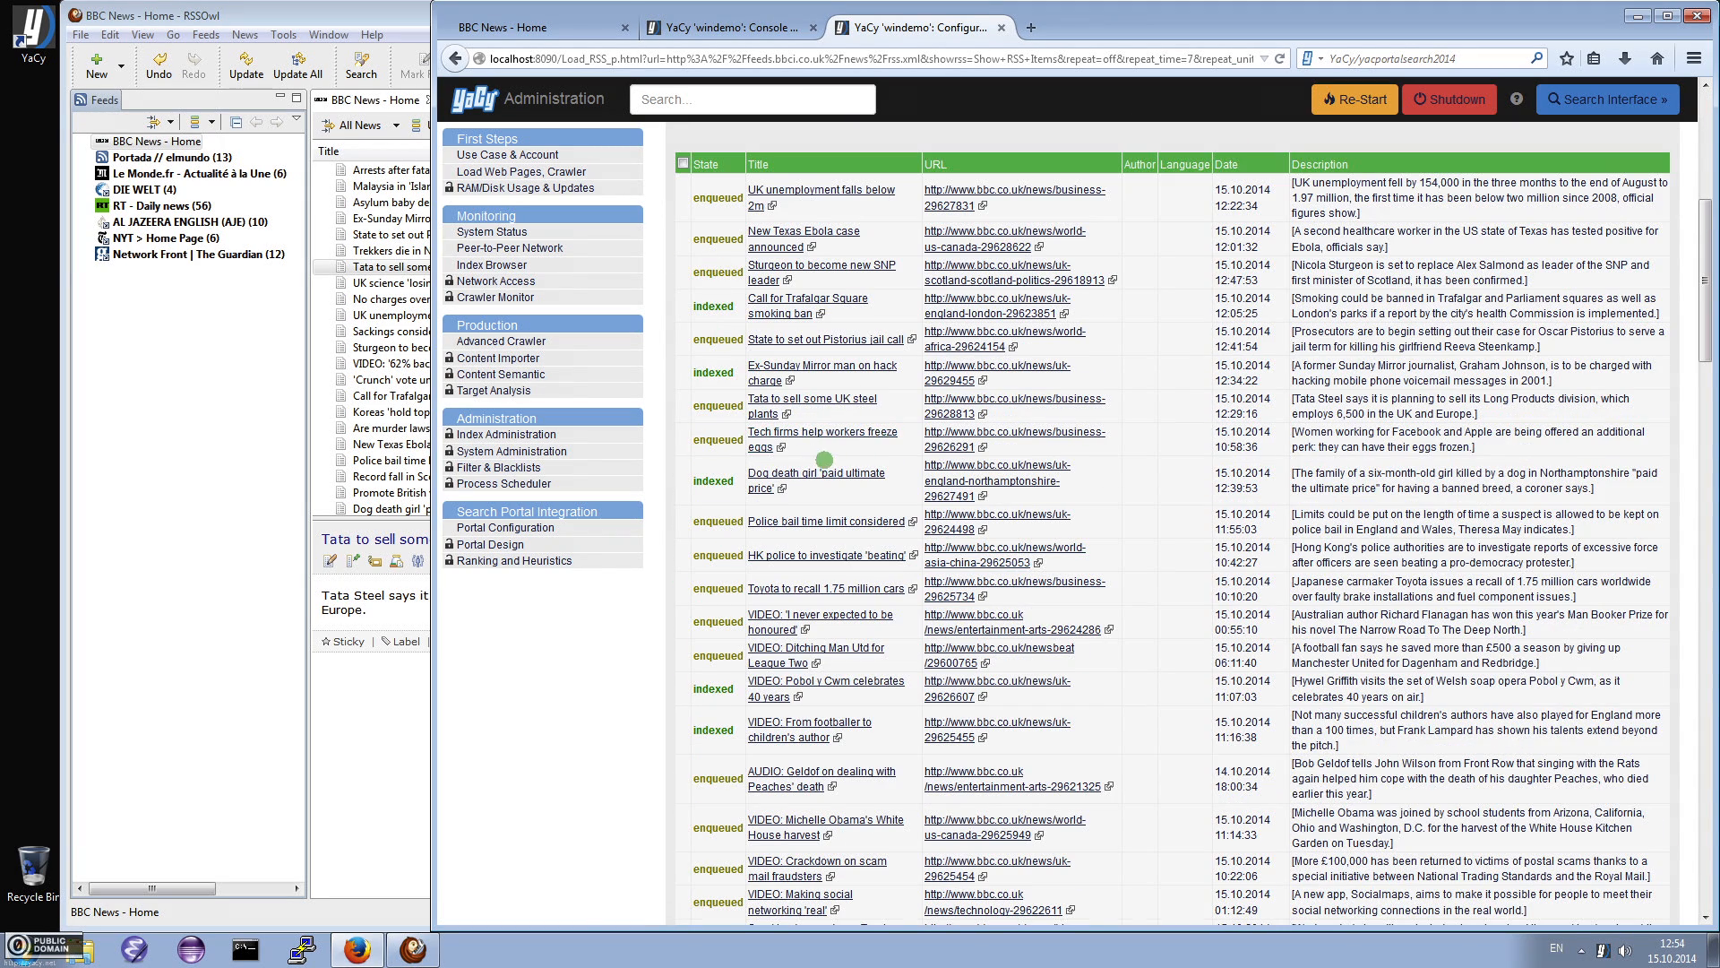
Open the Crawler Monitor's Local Crawling results and look through the crawled BBC pages
click(495, 297)
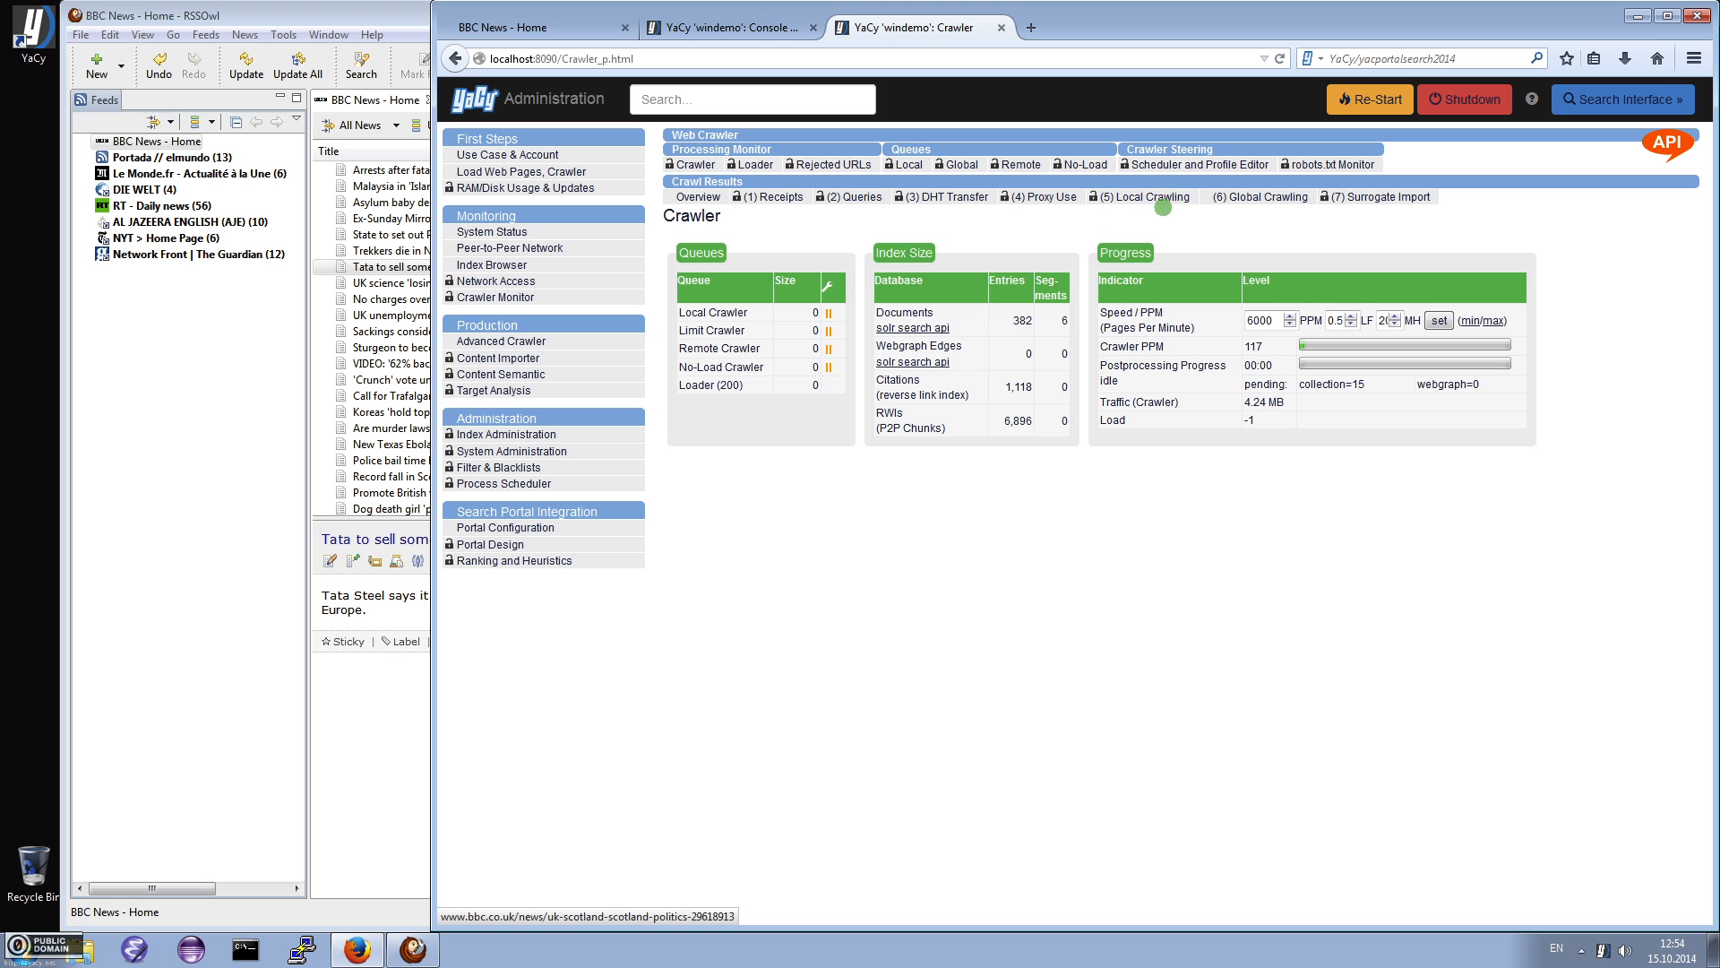
click(1163, 196)
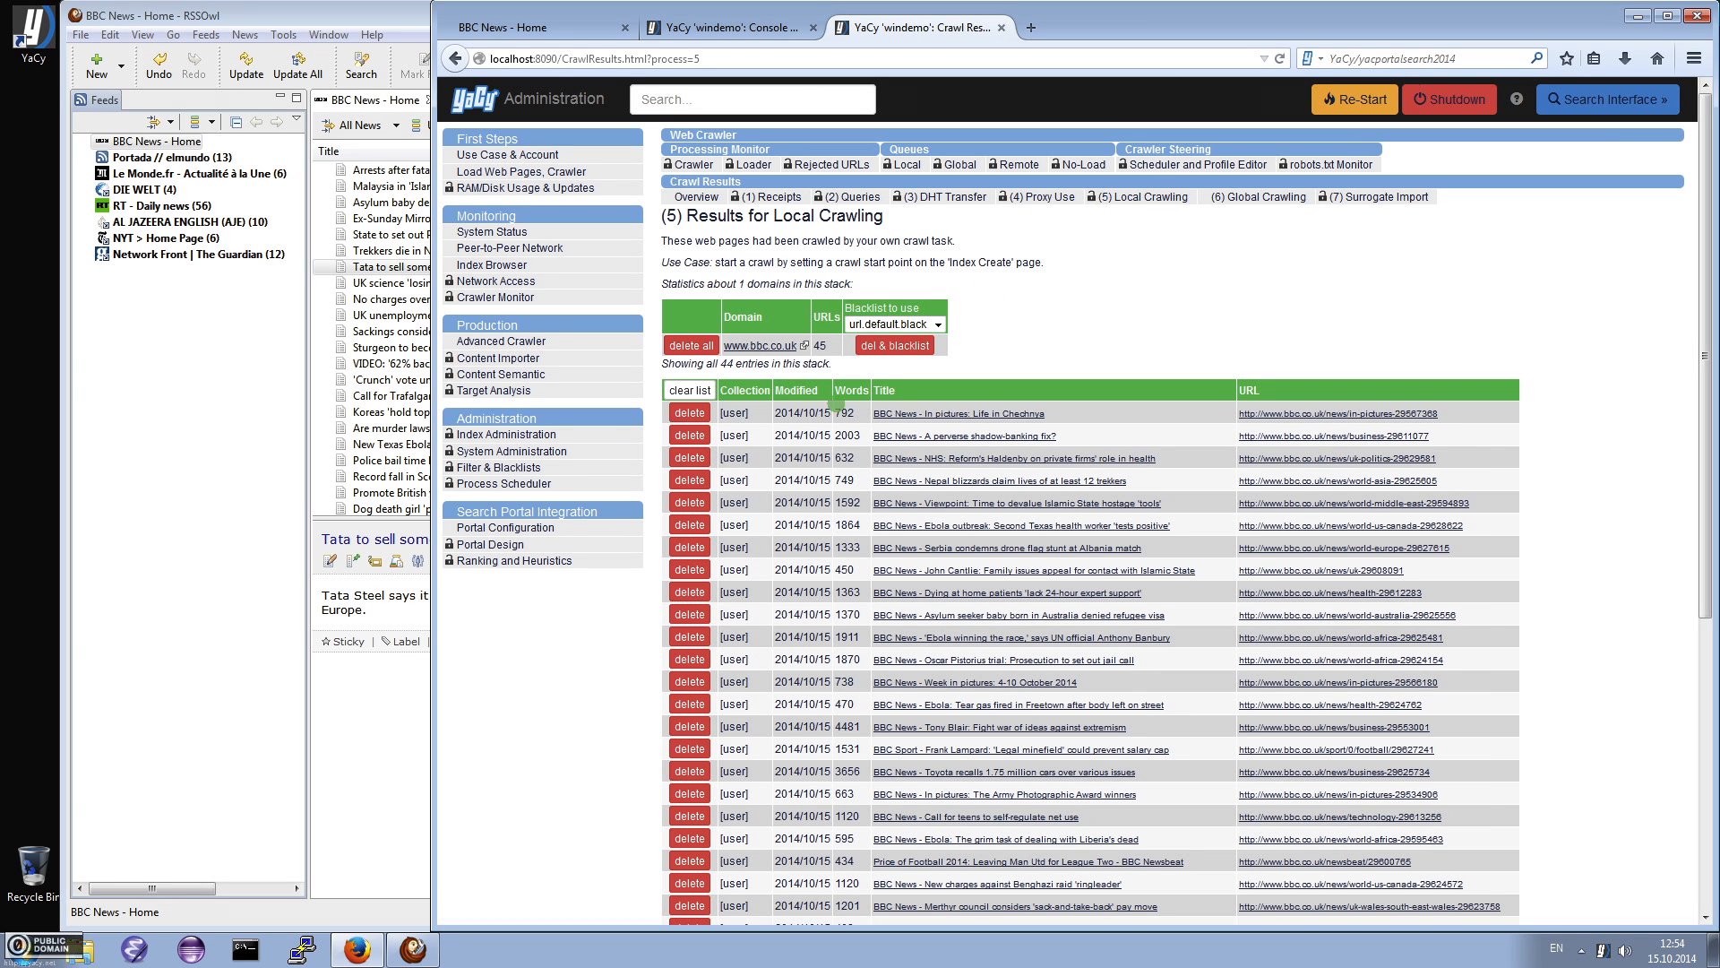
scroll(930, 630, down, 2)
scroll(941, 591, up, 3)
Copy the link of the Portada // elmundo feed from RSSOwl
click(139, 157)
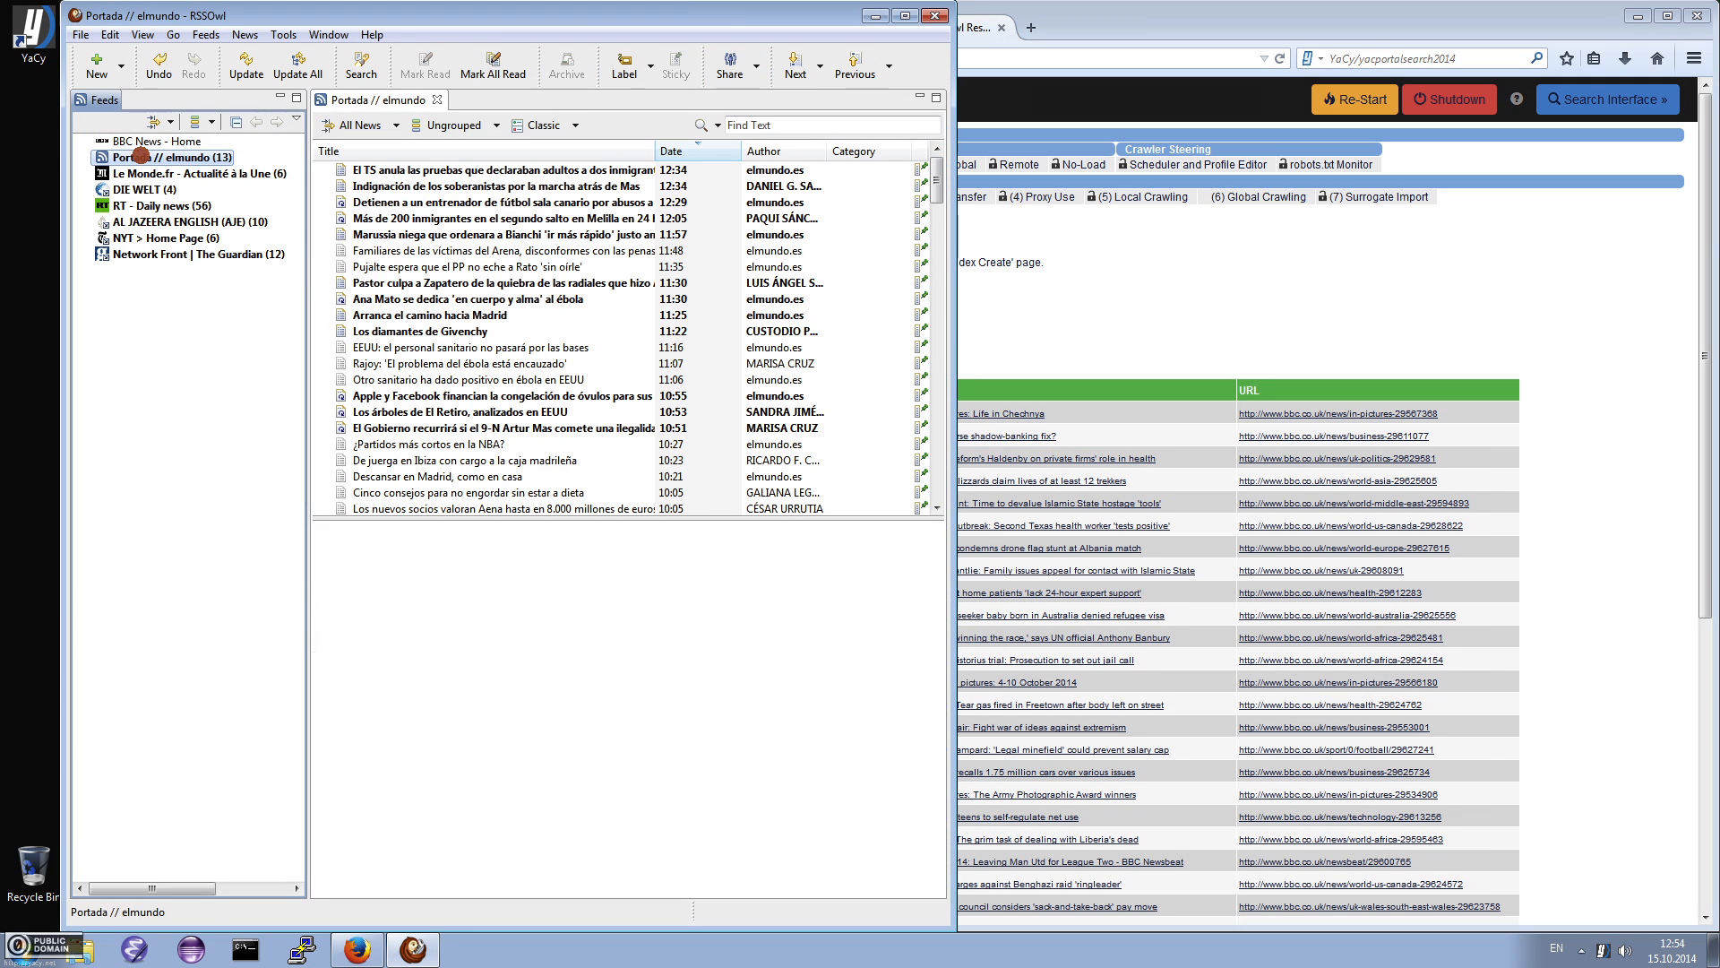
right_click(183, 157)
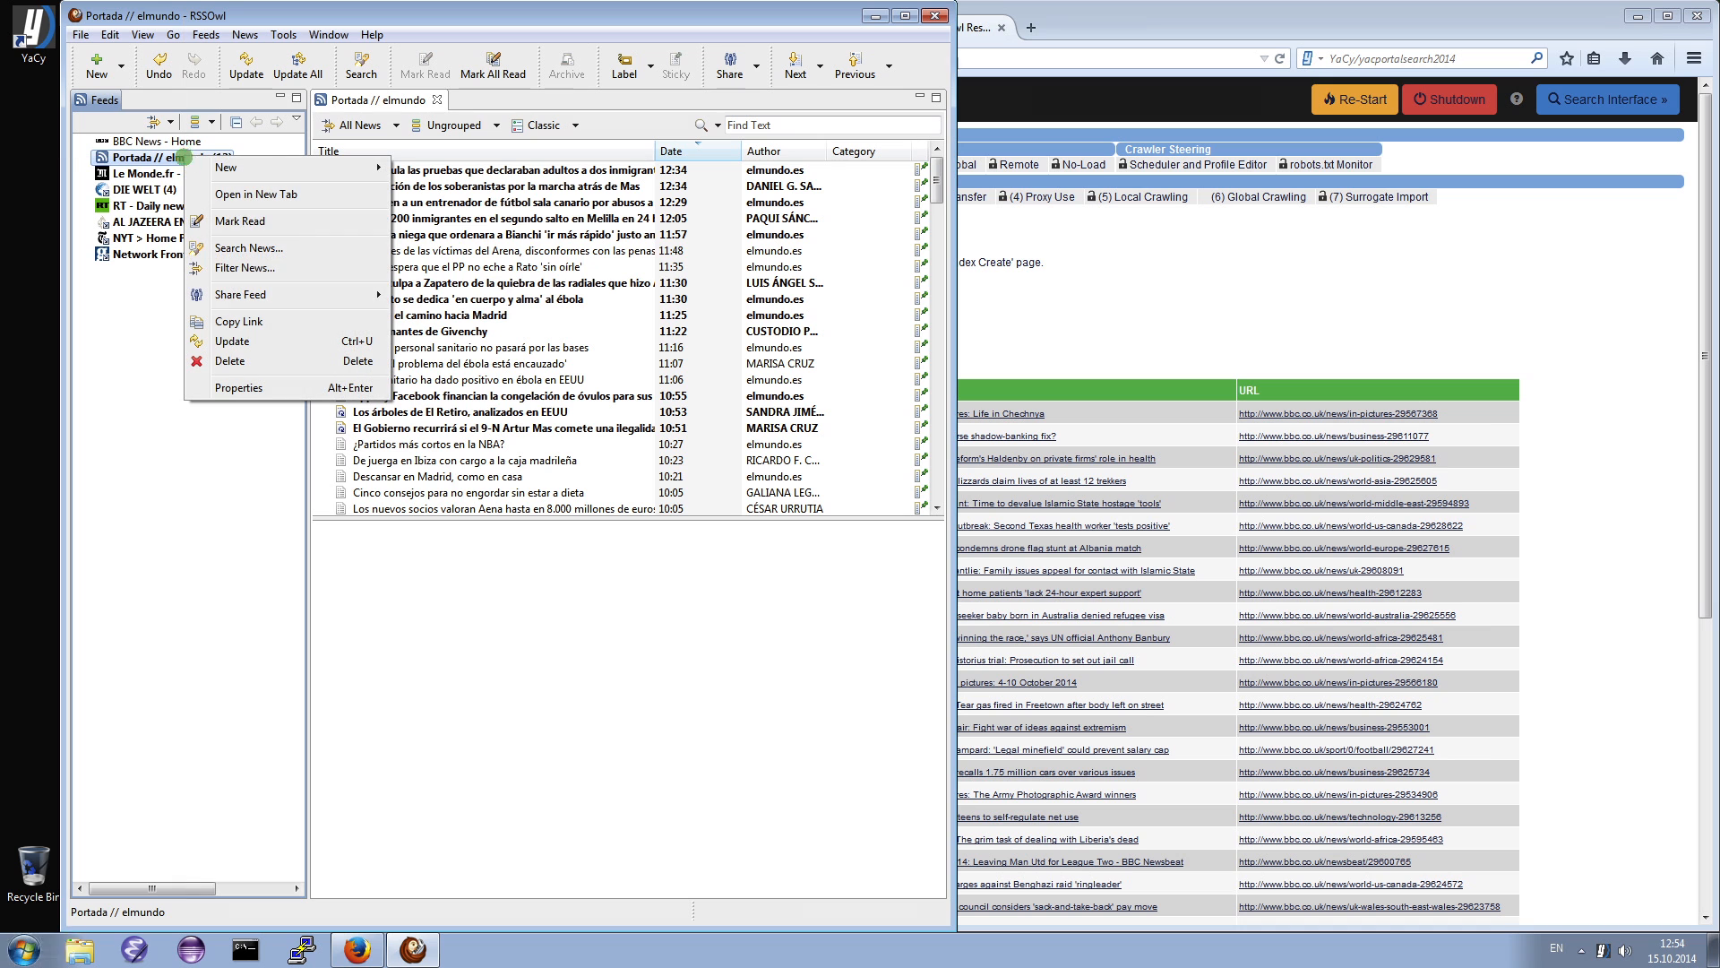
click(257, 320)
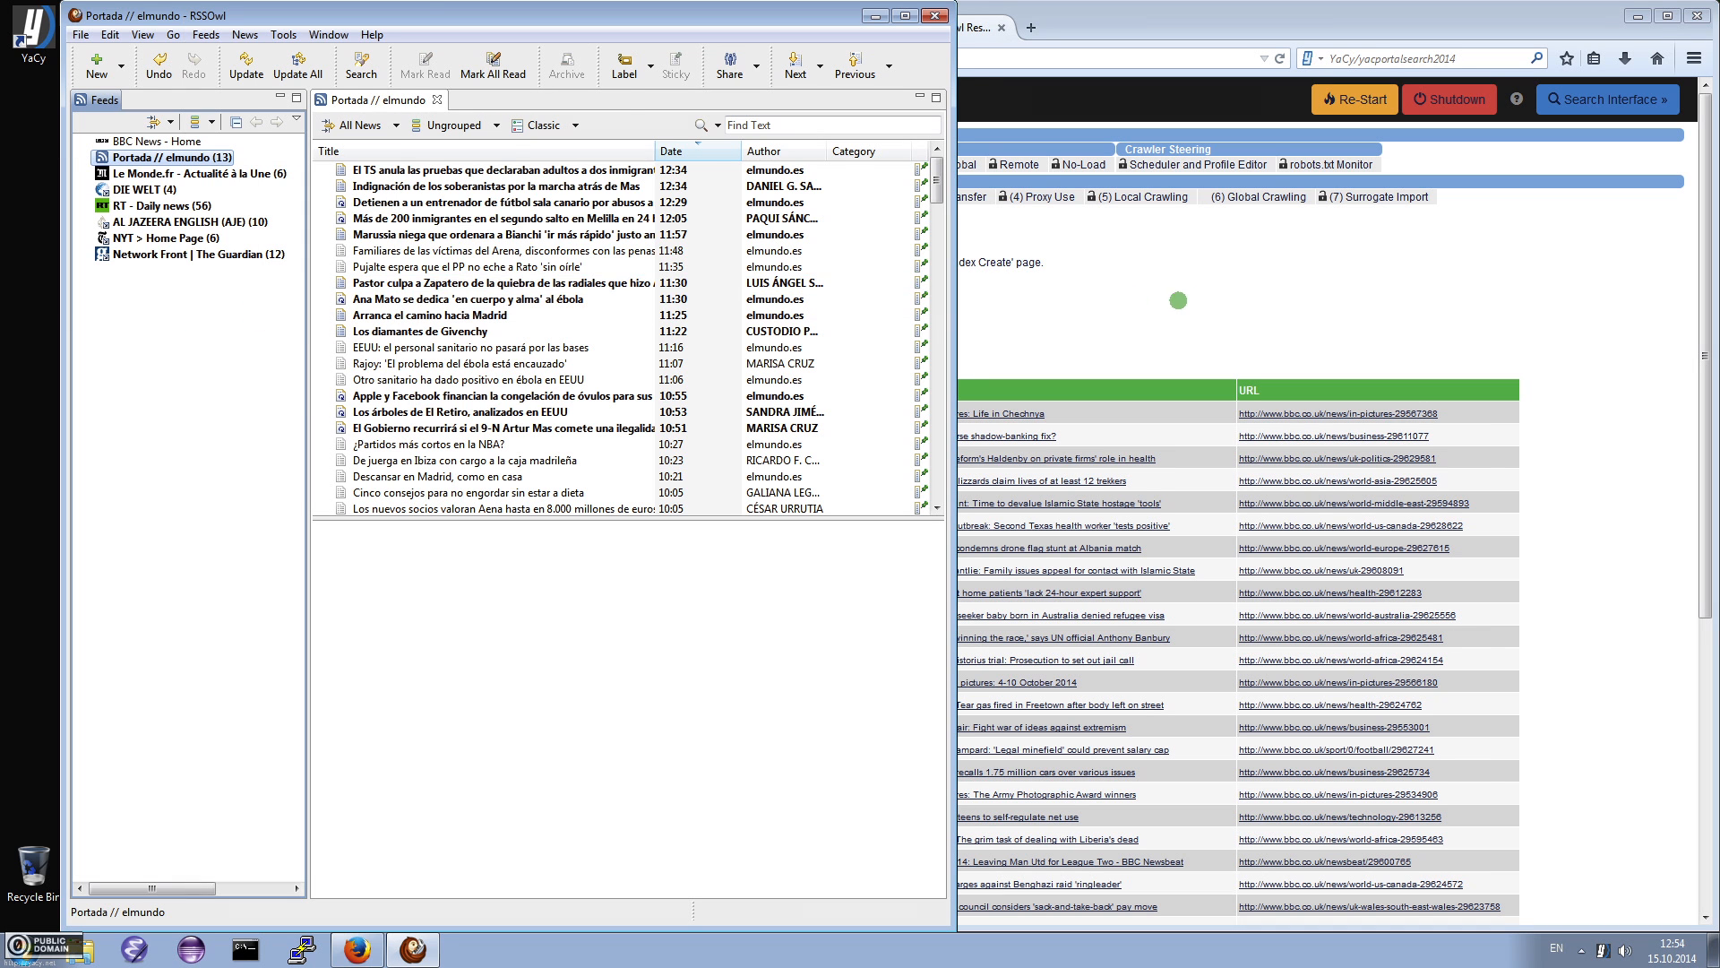
click(1196, 296)
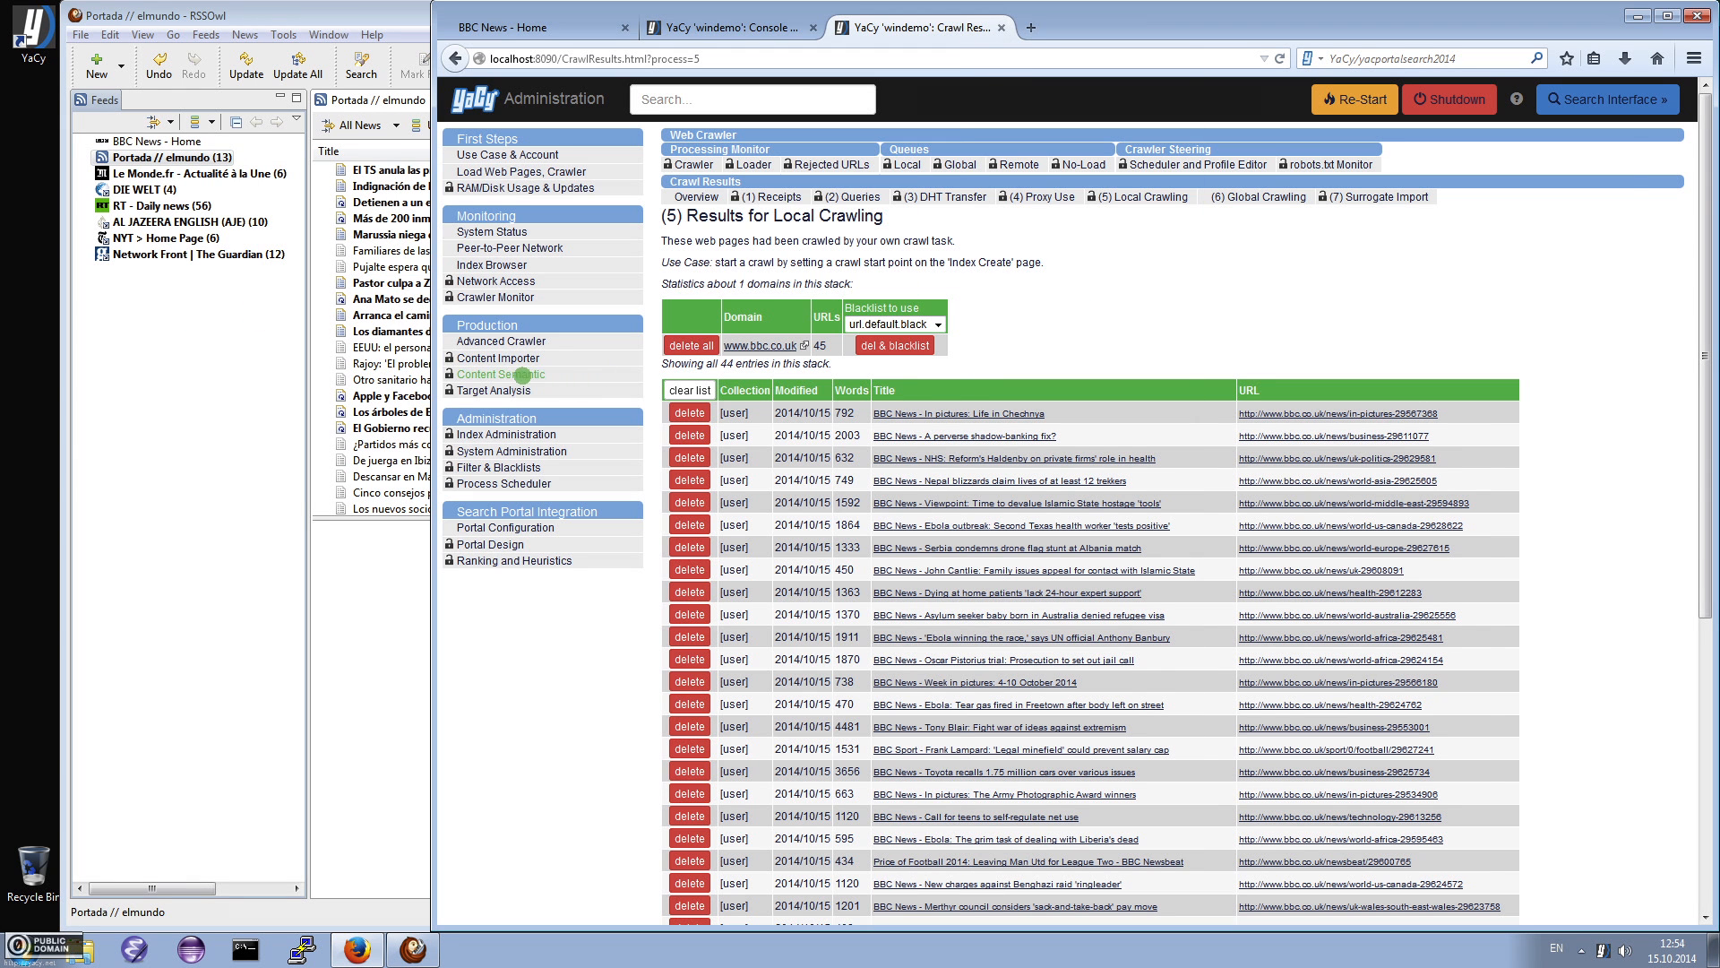
click(510, 357)
click(973, 247)
right_click(974, 245)
click(1021, 313)
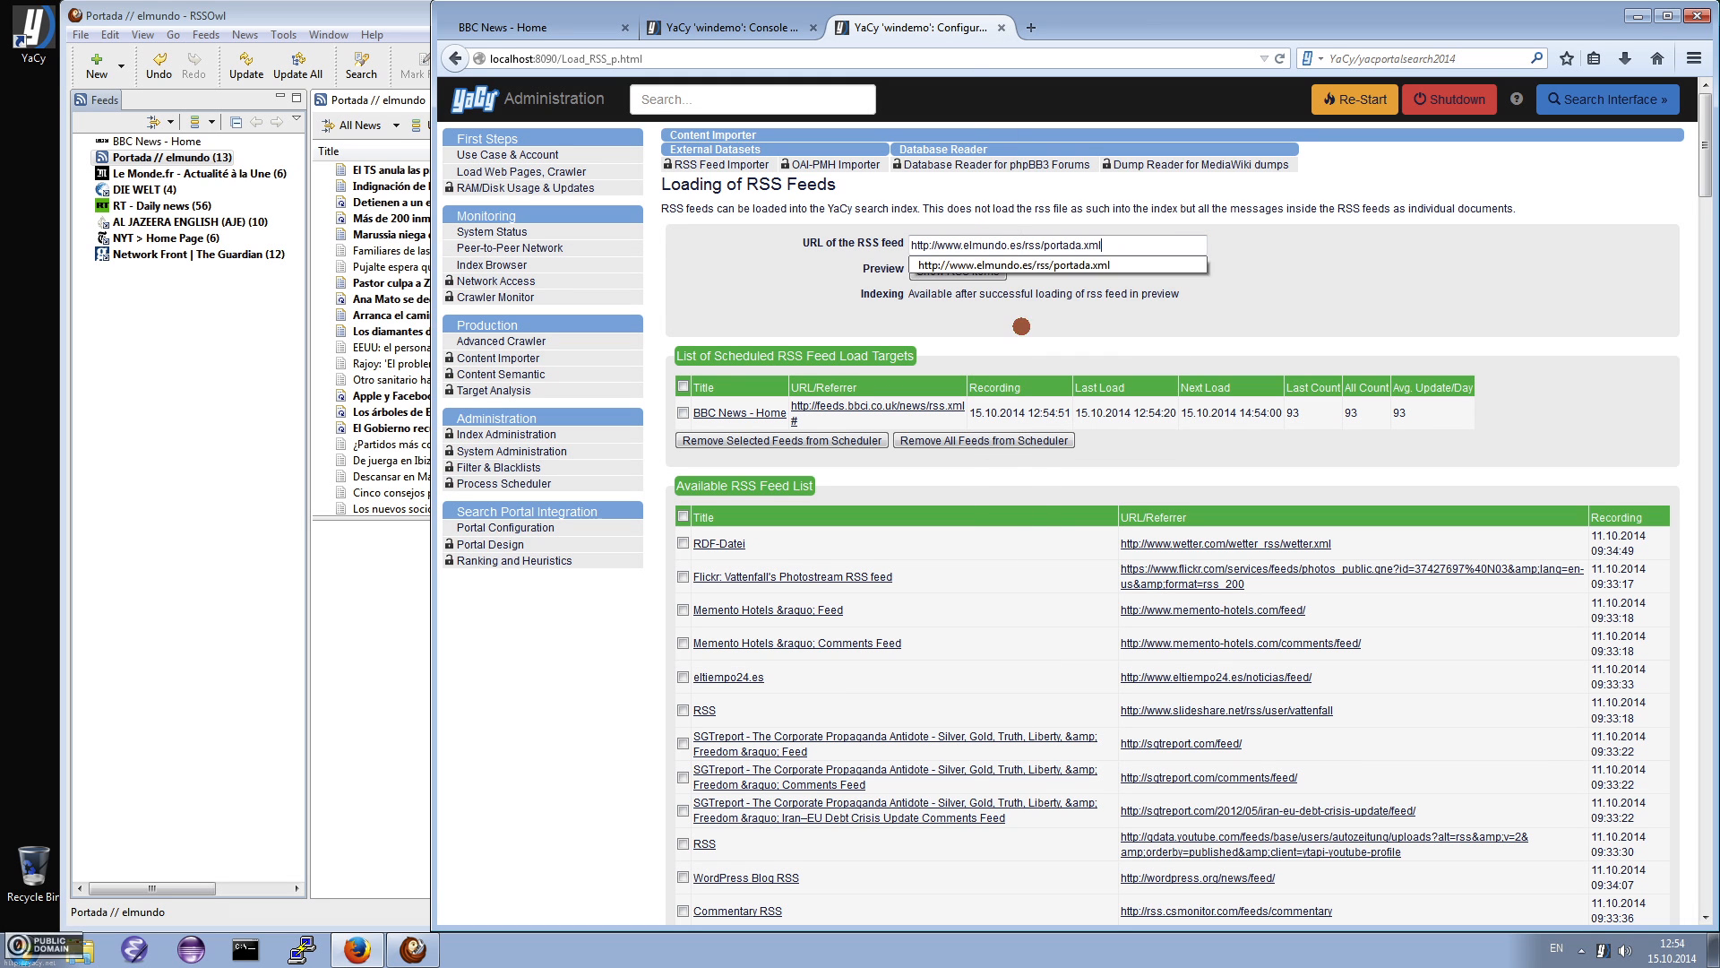
click(977, 272)
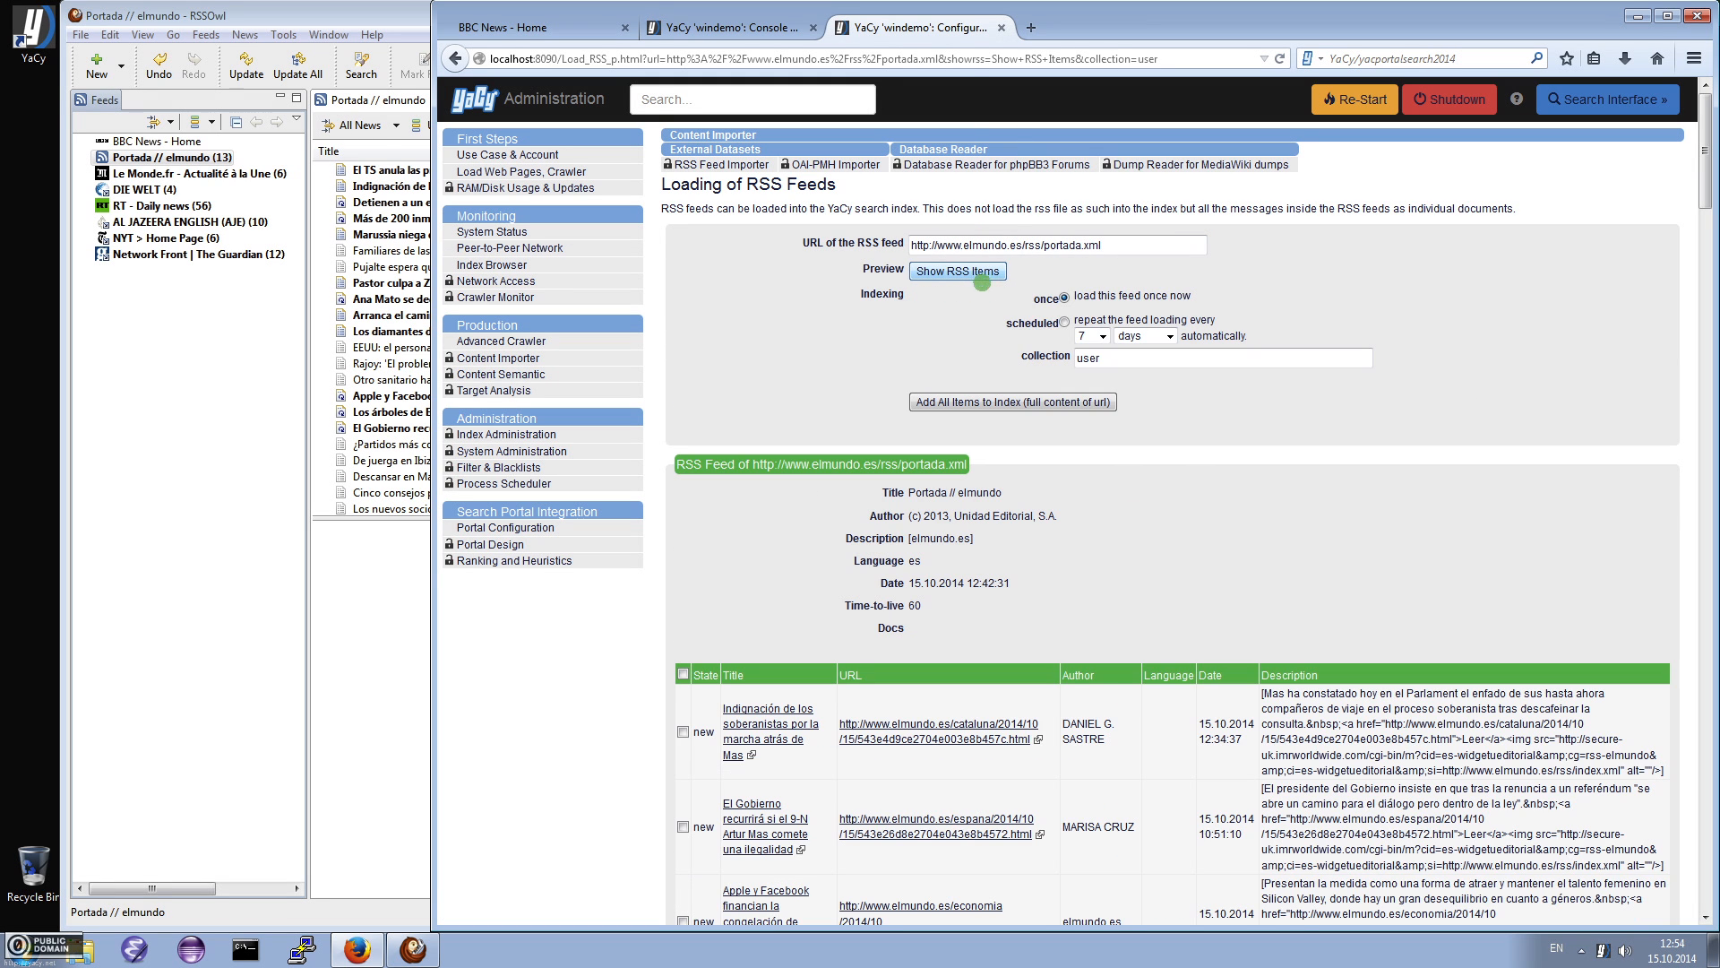
Schedule the elmundo feed to load every 6 hours and add all its items to the index
click(1063, 323)
click(1102, 336)
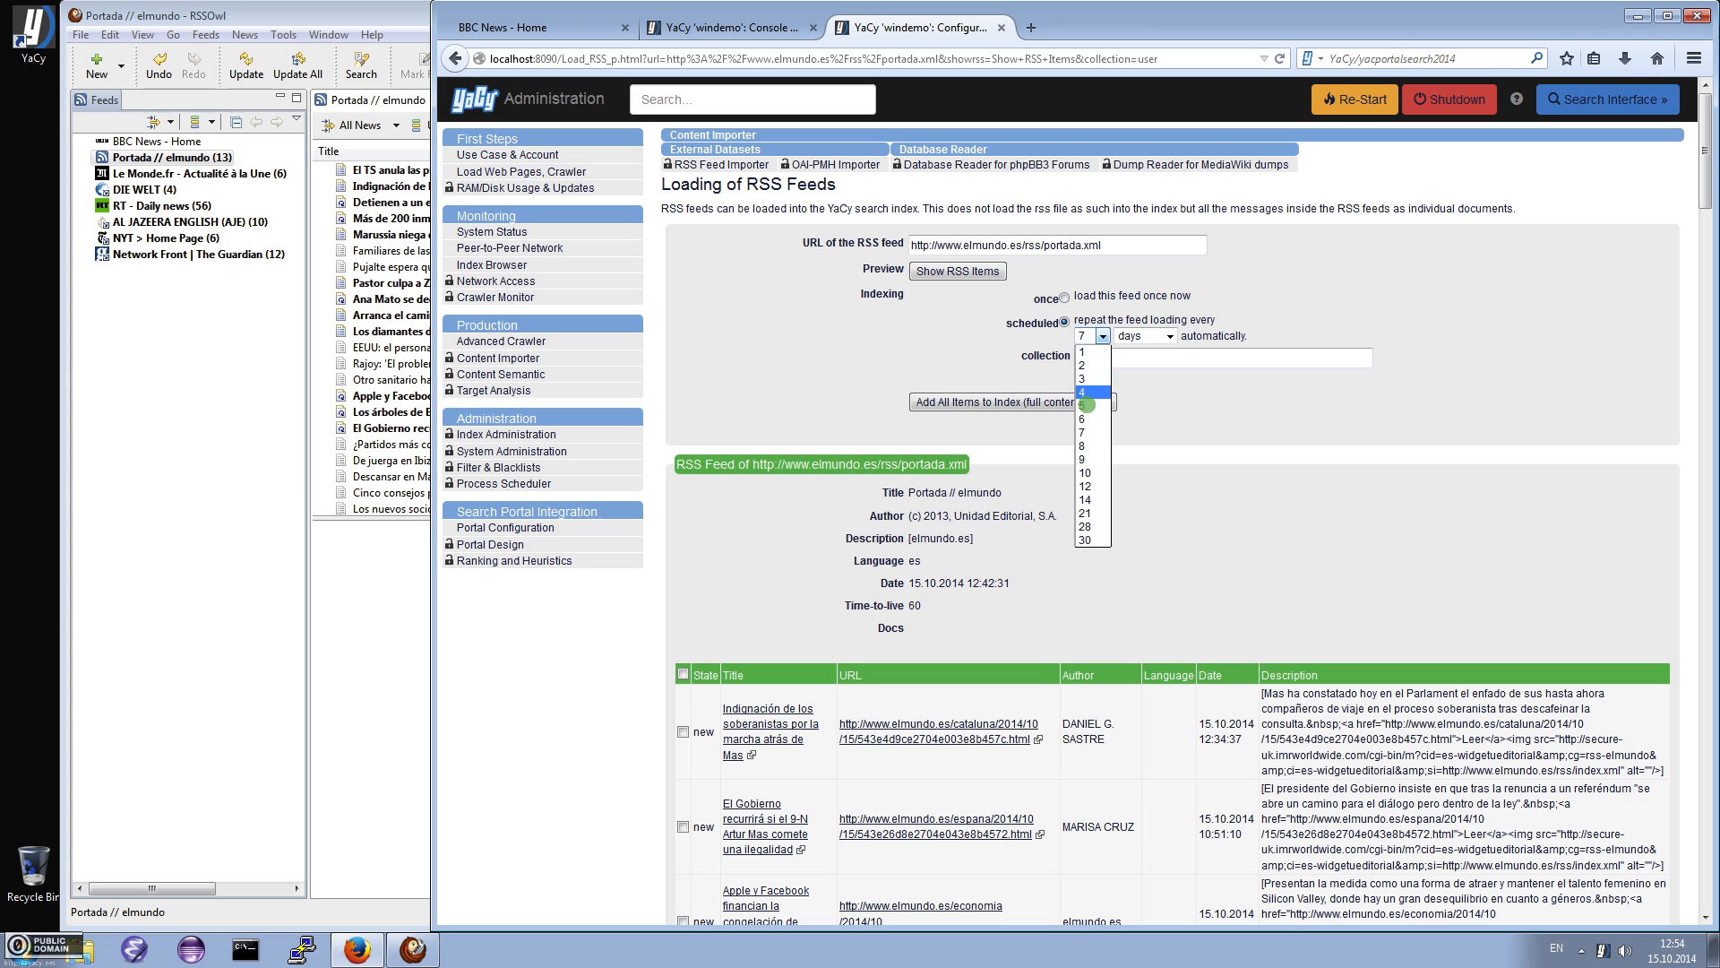
click(1087, 419)
click(1133, 336)
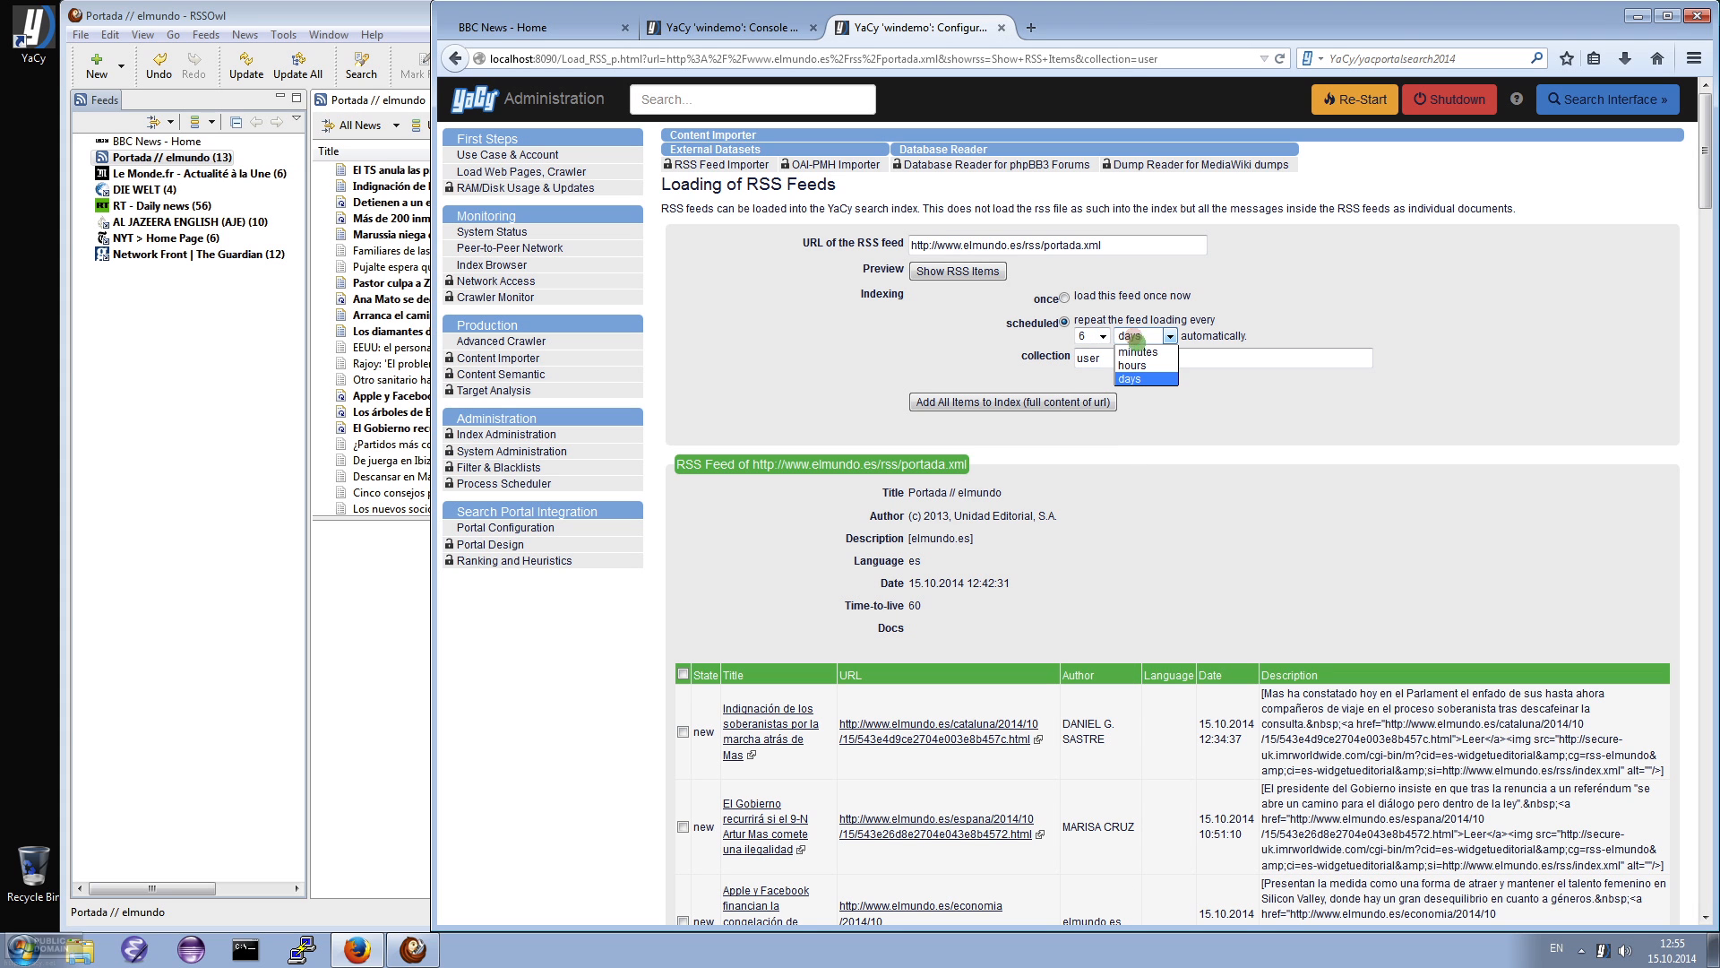
click(1134, 365)
click(1102, 401)
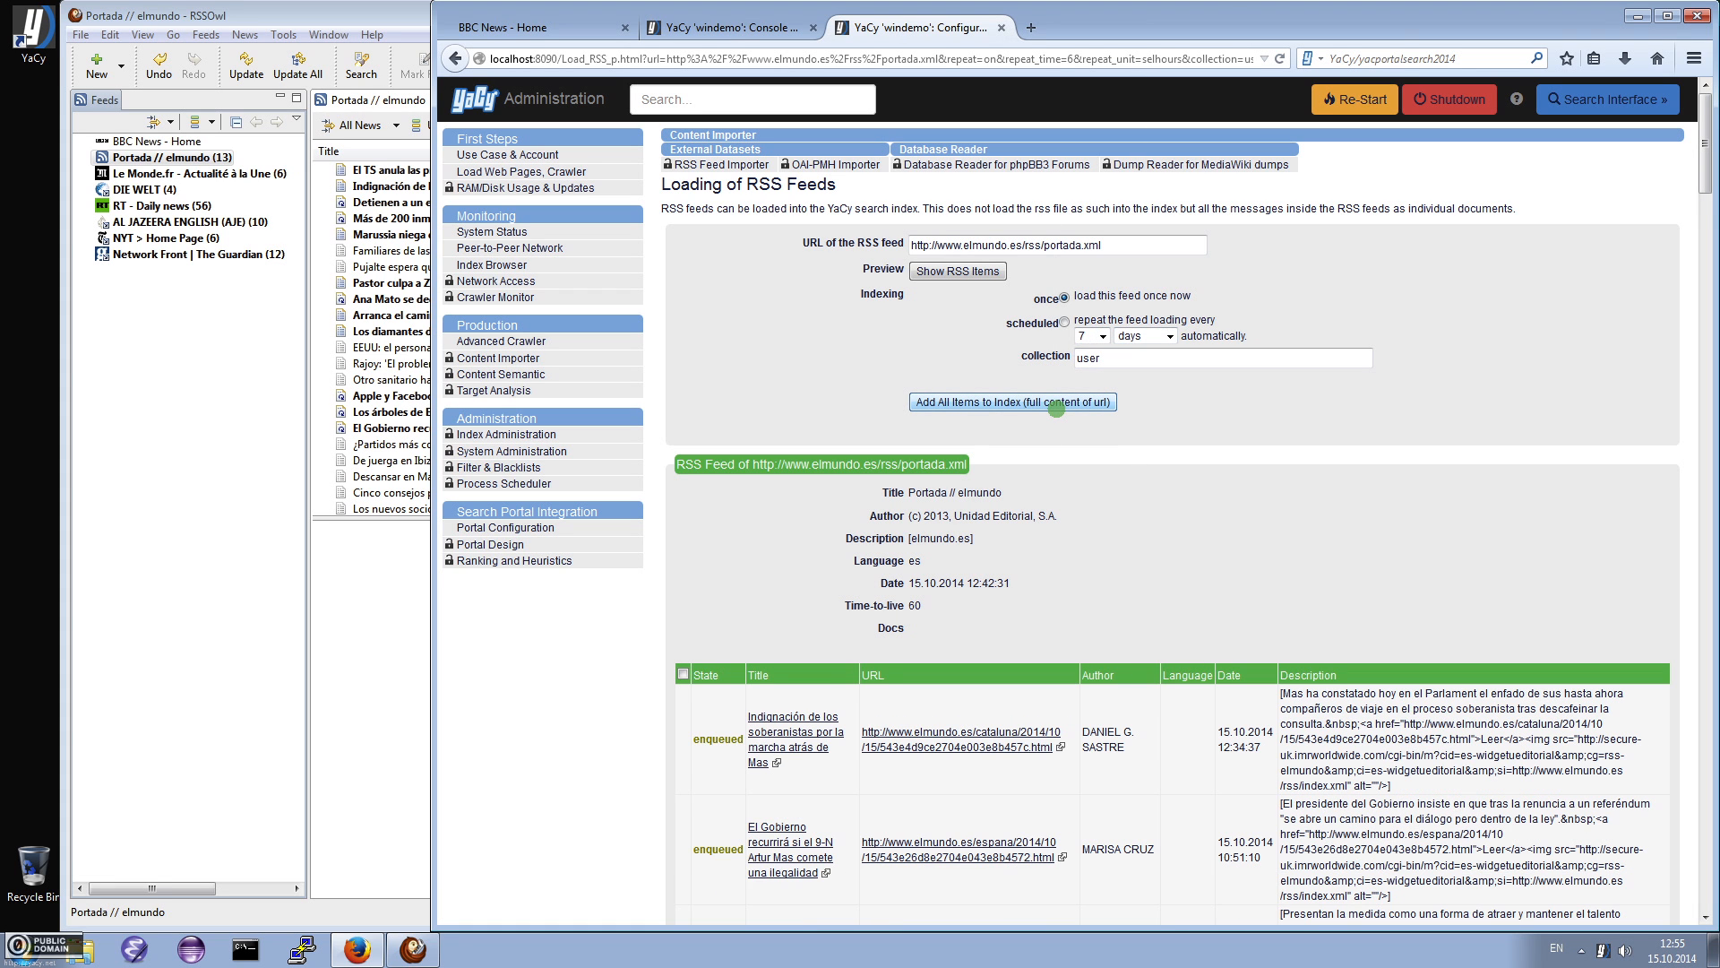
click(179, 173)
right_click(209, 174)
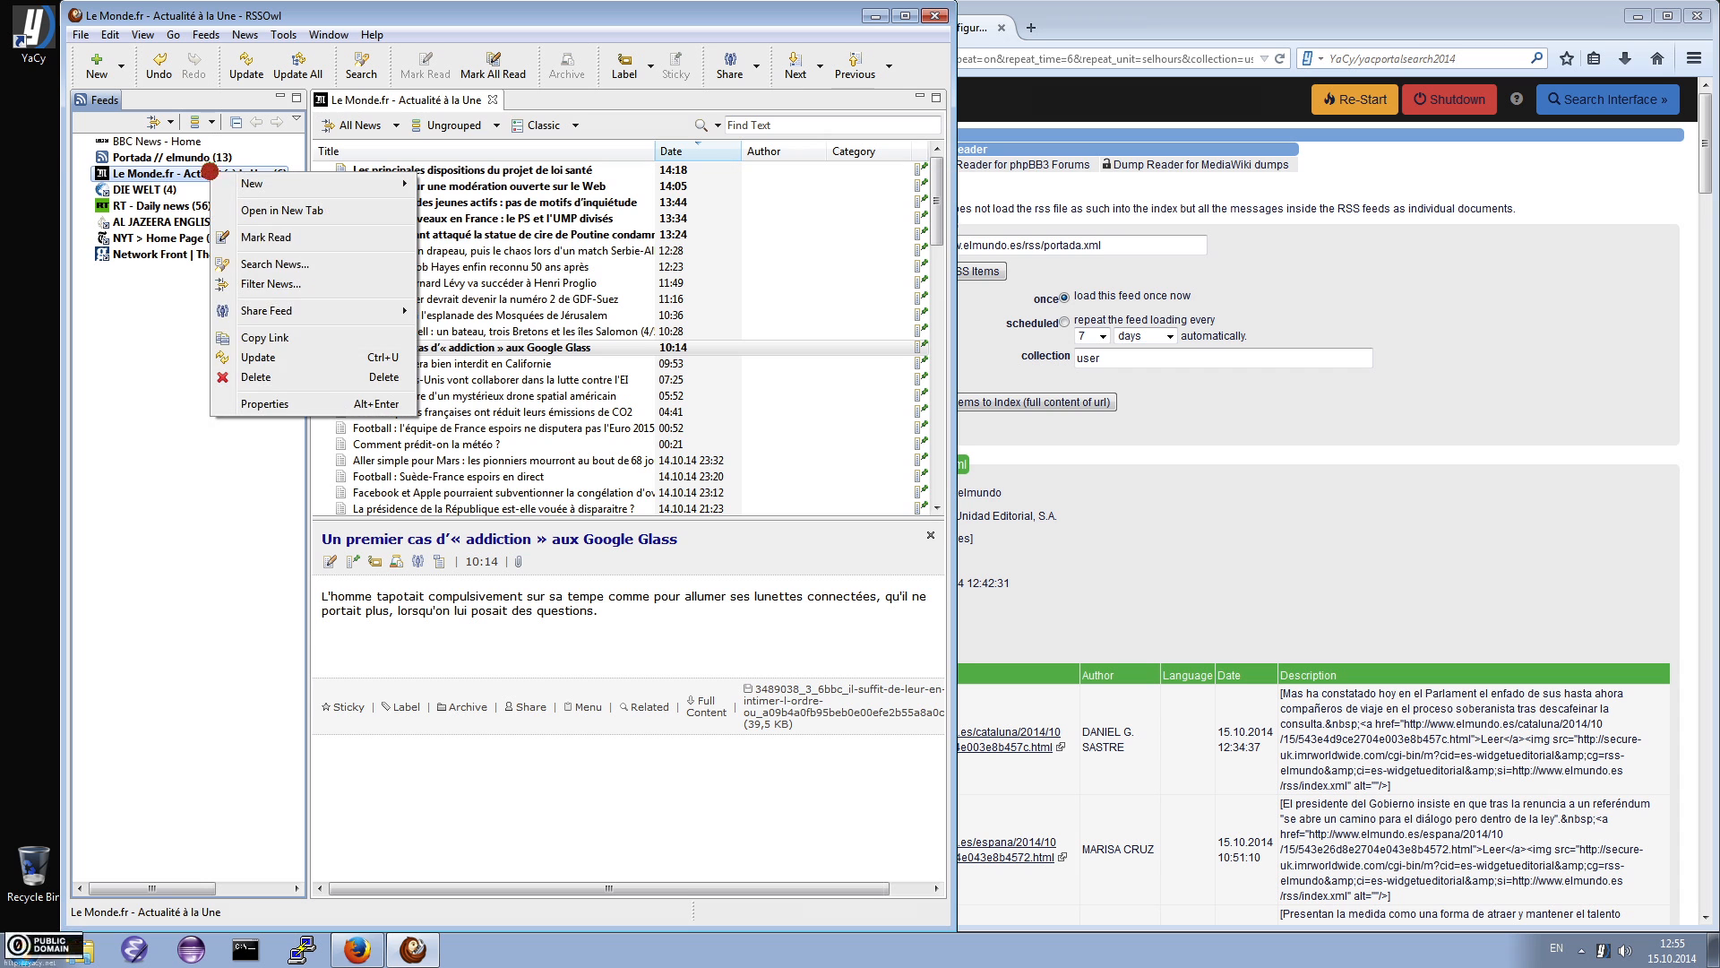
click(280, 338)
drag(1117, 244, 914, 244)
right_click(920, 244)
click(967, 323)
click(962, 271)
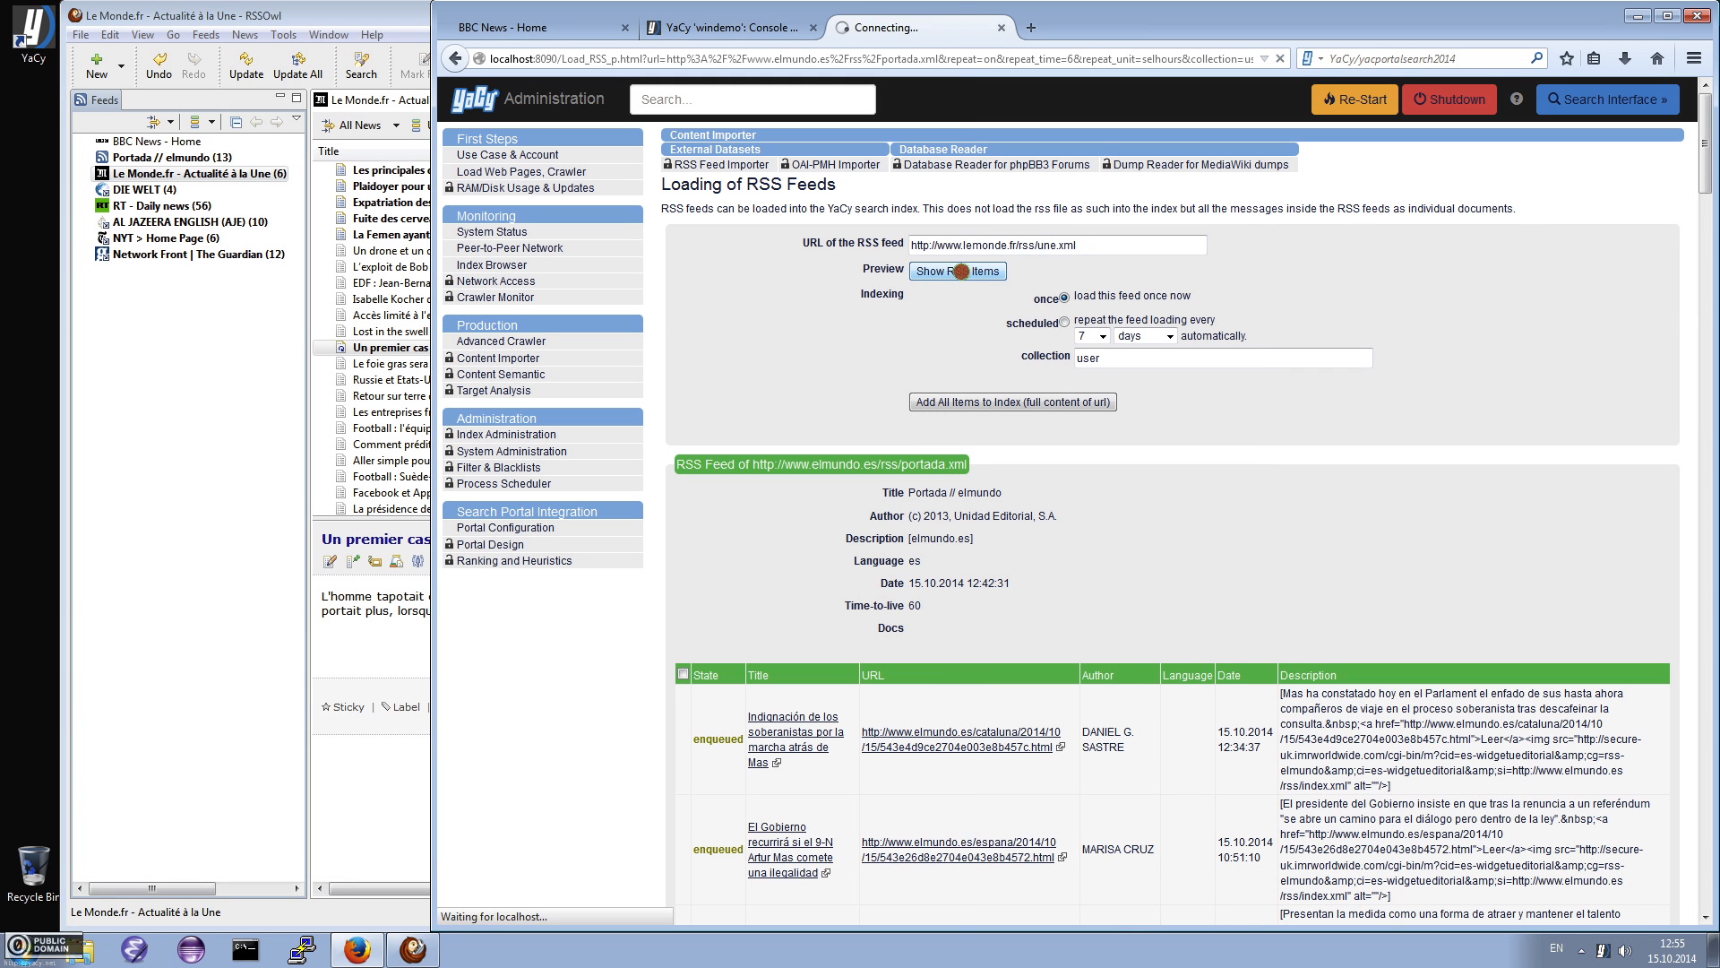
Schedule the Le Monde feed to load every 3 hours and add all its items to the index
click(1064, 321)
click(1092, 333)
click(1092, 377)
click(1136, 335)
click(1135, 365)
click(1073, 400)
Copy the DIE WELT feed link from RSSOwl and preview that feed's items in the browser's RSS importer
click(148, 189)
right_click(143, 187)
click(213, 350)
click(993, 316)
drag(1088, 246, 902, 247)
right_click(920, 245)
click(972, 322)
click(959, 272)
Schedule the DIE WELT feed to load every 2 hours and add all its items to the index
click(1063, 322)
click(1092, 336)
click(1089, 362)
click(1013, 402)
click(143, 205)
right_click(143, 205)
click(215, 373)
click(1008, 309)
drag(1190, 243, 881, 244)
key(Delete)
drag(1044, 243, 904, 242)
right_click(925, 242)
click(983, 319)
click(968, 273)
Schedule the RT feed to load every 3 hours and add all its items to the index
click(1063, 322)
click(1094, 336)
click(1083, 375)
click(1170, 336)
click(1137, 363)
click(1010, 402)
Copy the AL JAZEERA ENGLISH (AJE) feed link from RSSOwl and preview that feed's items in the browser's RSS importer
click(219, 222)
right_click(219, 222)
click(273, 388)
click(1027, 302)
drag(1018, 245, 903, 245)
right_click(938, 239)
click(986, 314)
click(981, 273)
Schedule the Al Jazeera feed to load every 6 hours and add all its items to the index
click(1063, 321)
click(1094, 336)
click(1090, 376)
click(1169, 336)
click(1145, 363)
click(1030, 401)
click(185, 236)
right_click(184, 236)
click(239, 401)
click(1060, 273)
drag(1203, 244, 882, 245)
key(Delete)
drag(1015, 244, 891, 244)
key(Delete)
right_click(929, 244)
click(975, 322)
click(964, 273)
Schedule the NYT > Home Page feed to load every 3 hours and add all its items to the index
click(1063, 321)
click(1094, 336)
click(1091, 375)
click(1165, 337)
click(1145, 363)
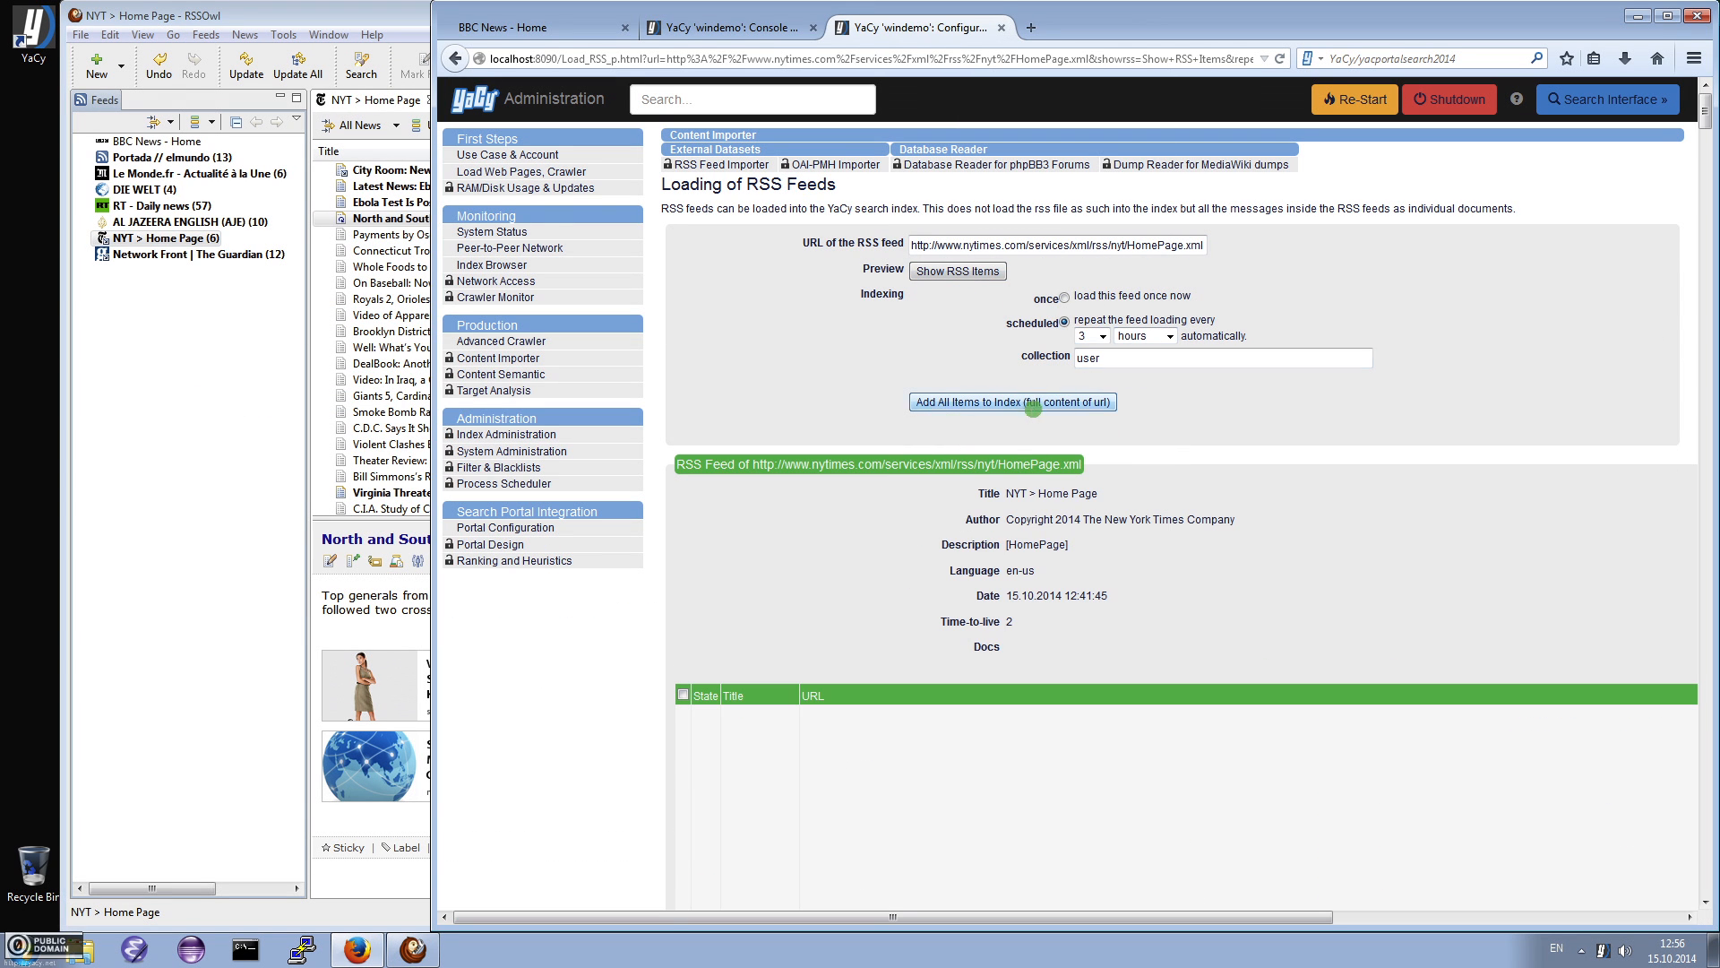
click(1033, 407)
click(209, 256)
right_click(209, 256)
click(346, 422)
click(1129, 241)
key(Delete)
drag(1193, 244, 900, 245)
key(Delete)
right_click(910, 245)
click(959, 317)
click(960, 273)
Schedule the Guardian feed to load every 4 hours and add all its items to the index
click(1064, 322)
click(1095, 337)
click(1087, 393)
click(1143, 336)
click(1157, 362)
click(1049, 400)
Review the scheduled RSS feeds, and set the rt.com and welt.de imports to repeat every 4 hours in the Process Scheduler
click(728, 170)
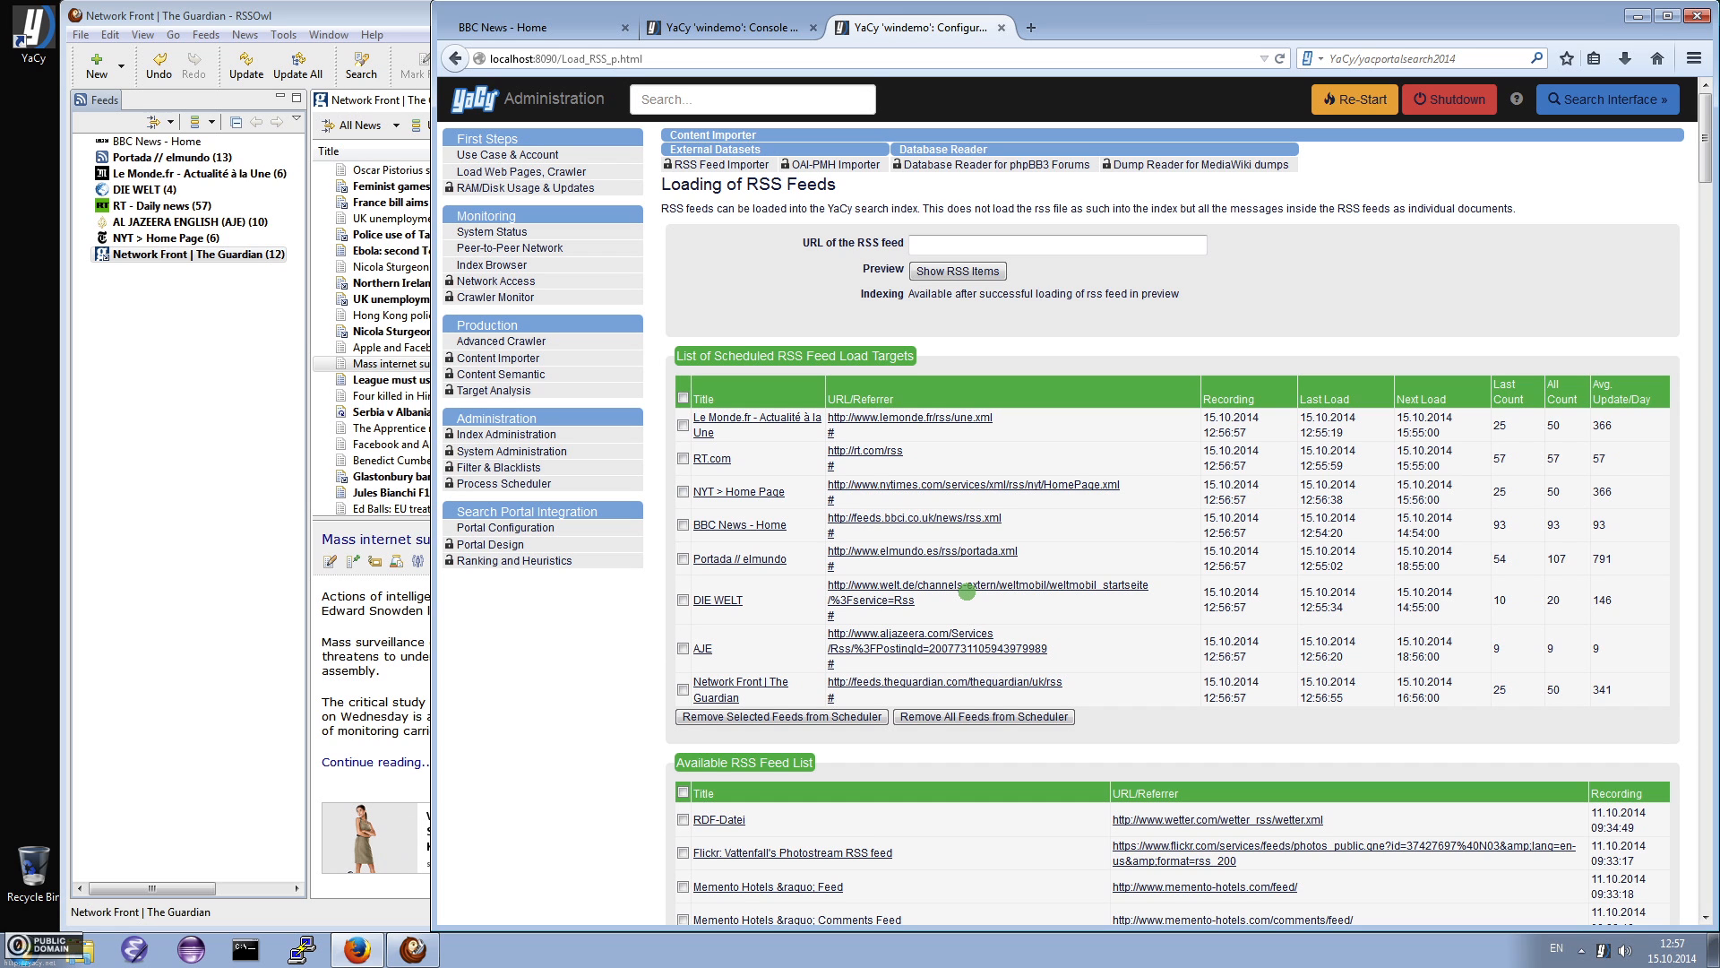
click(517, 481)
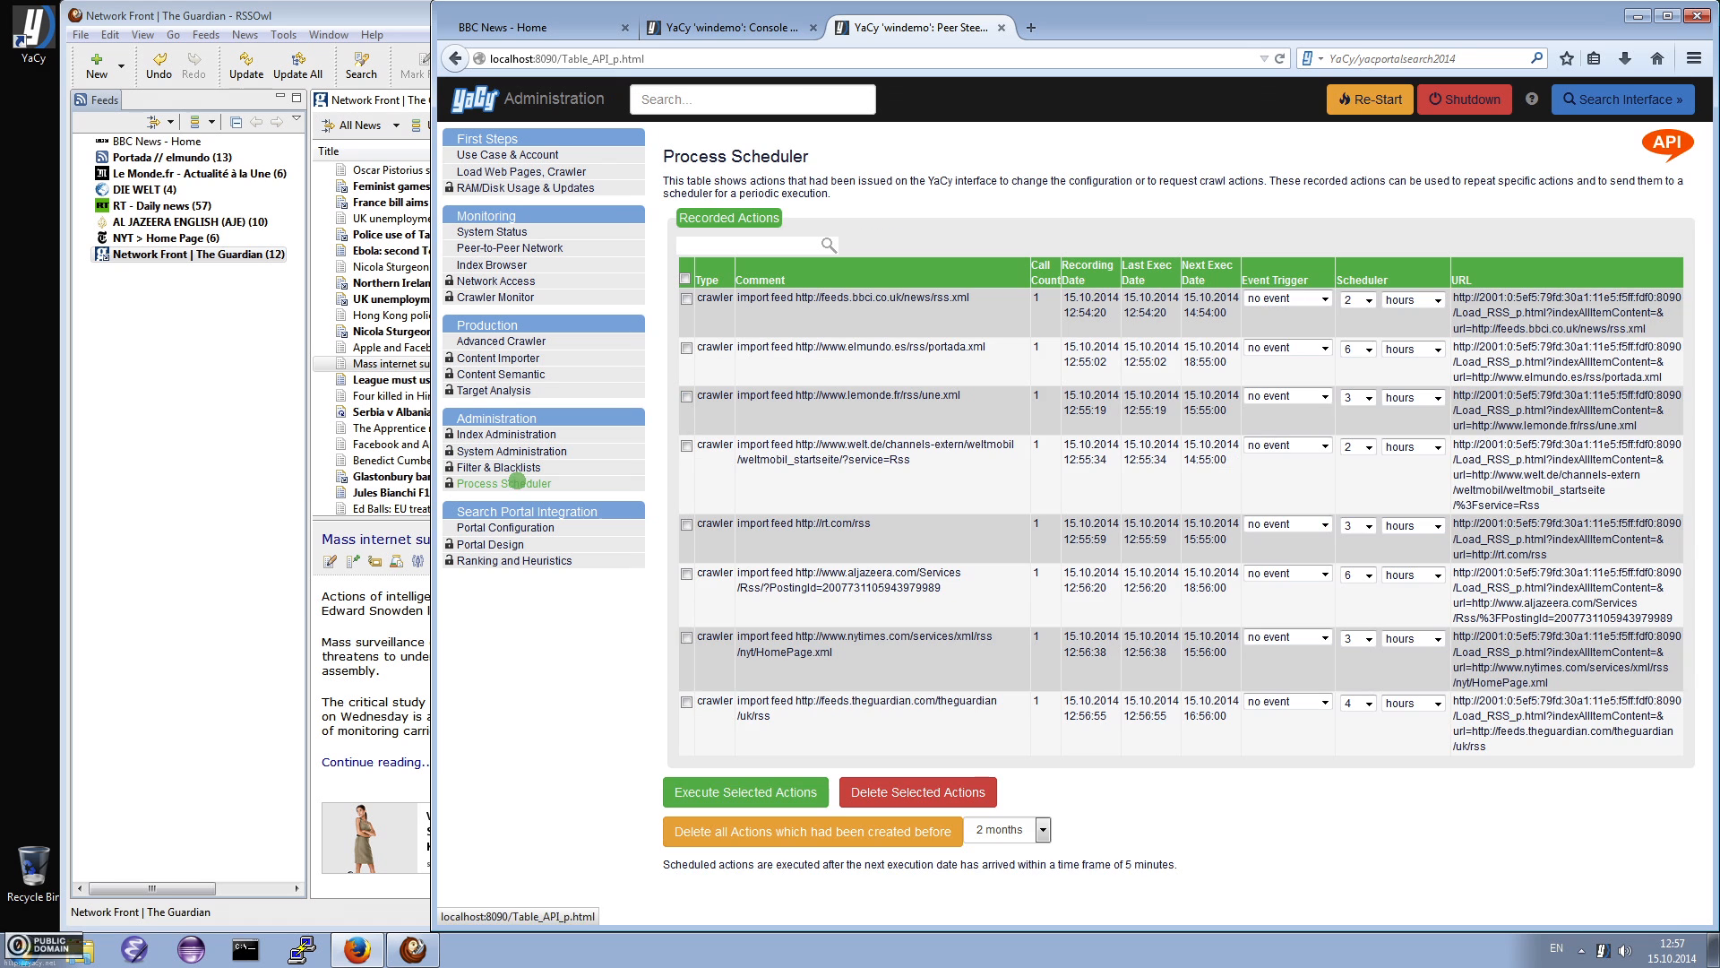
click(1367, 526)
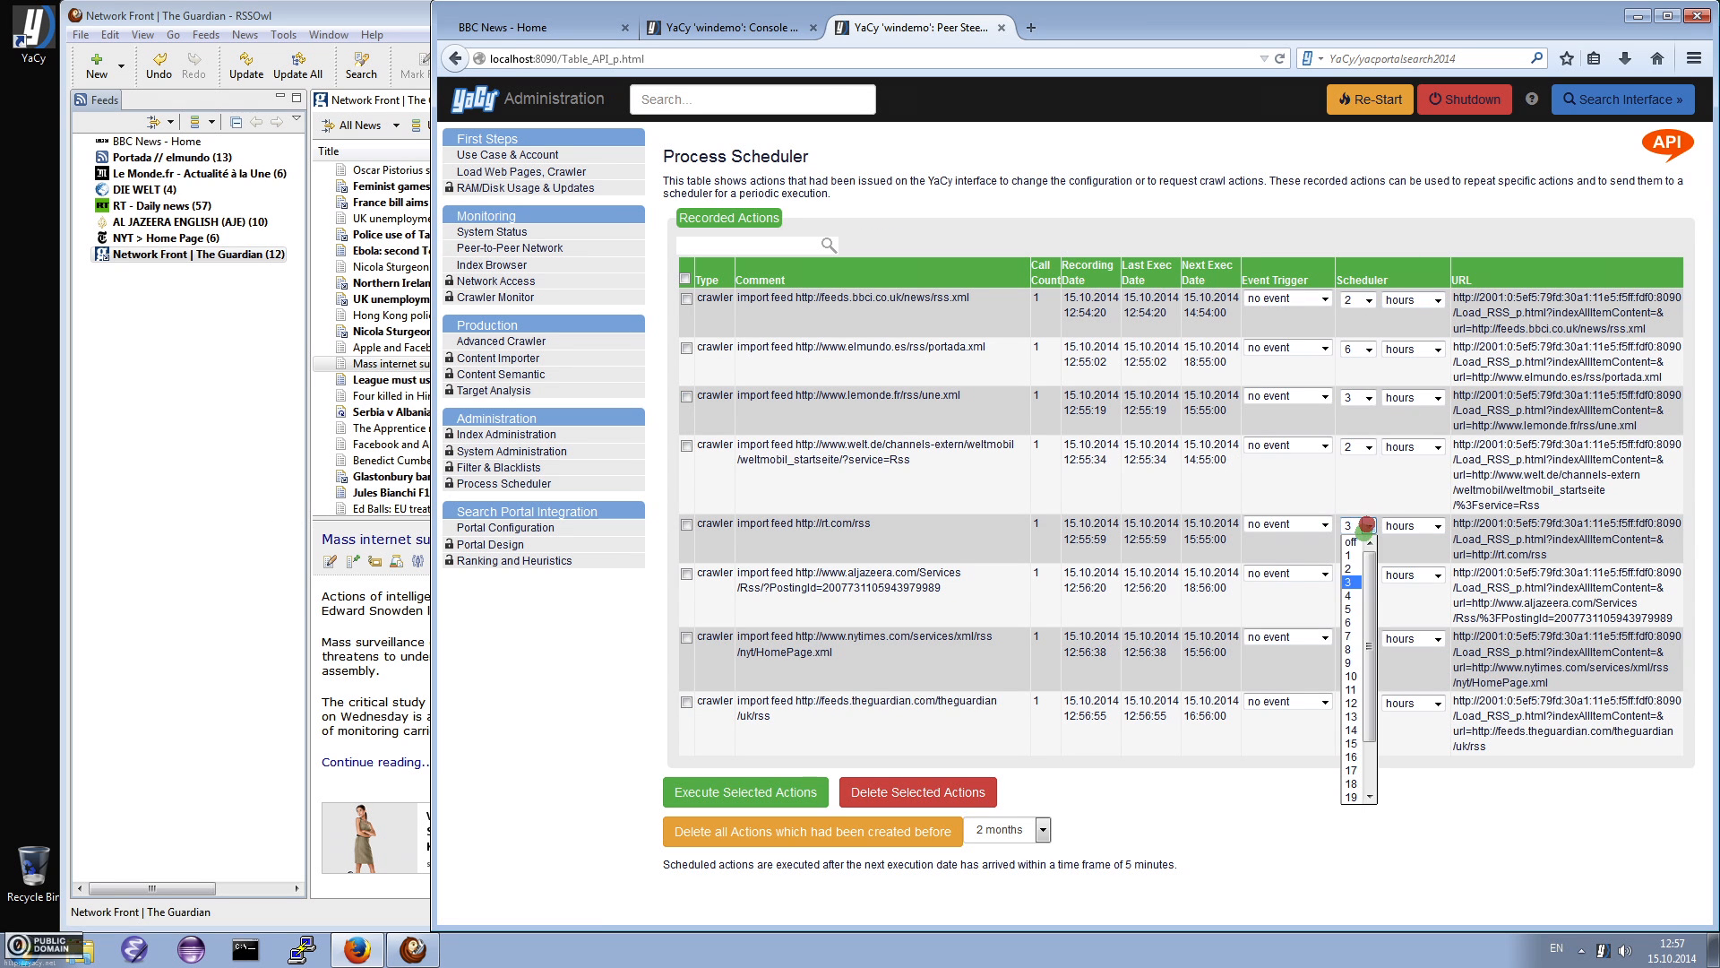
click(1349, 595)
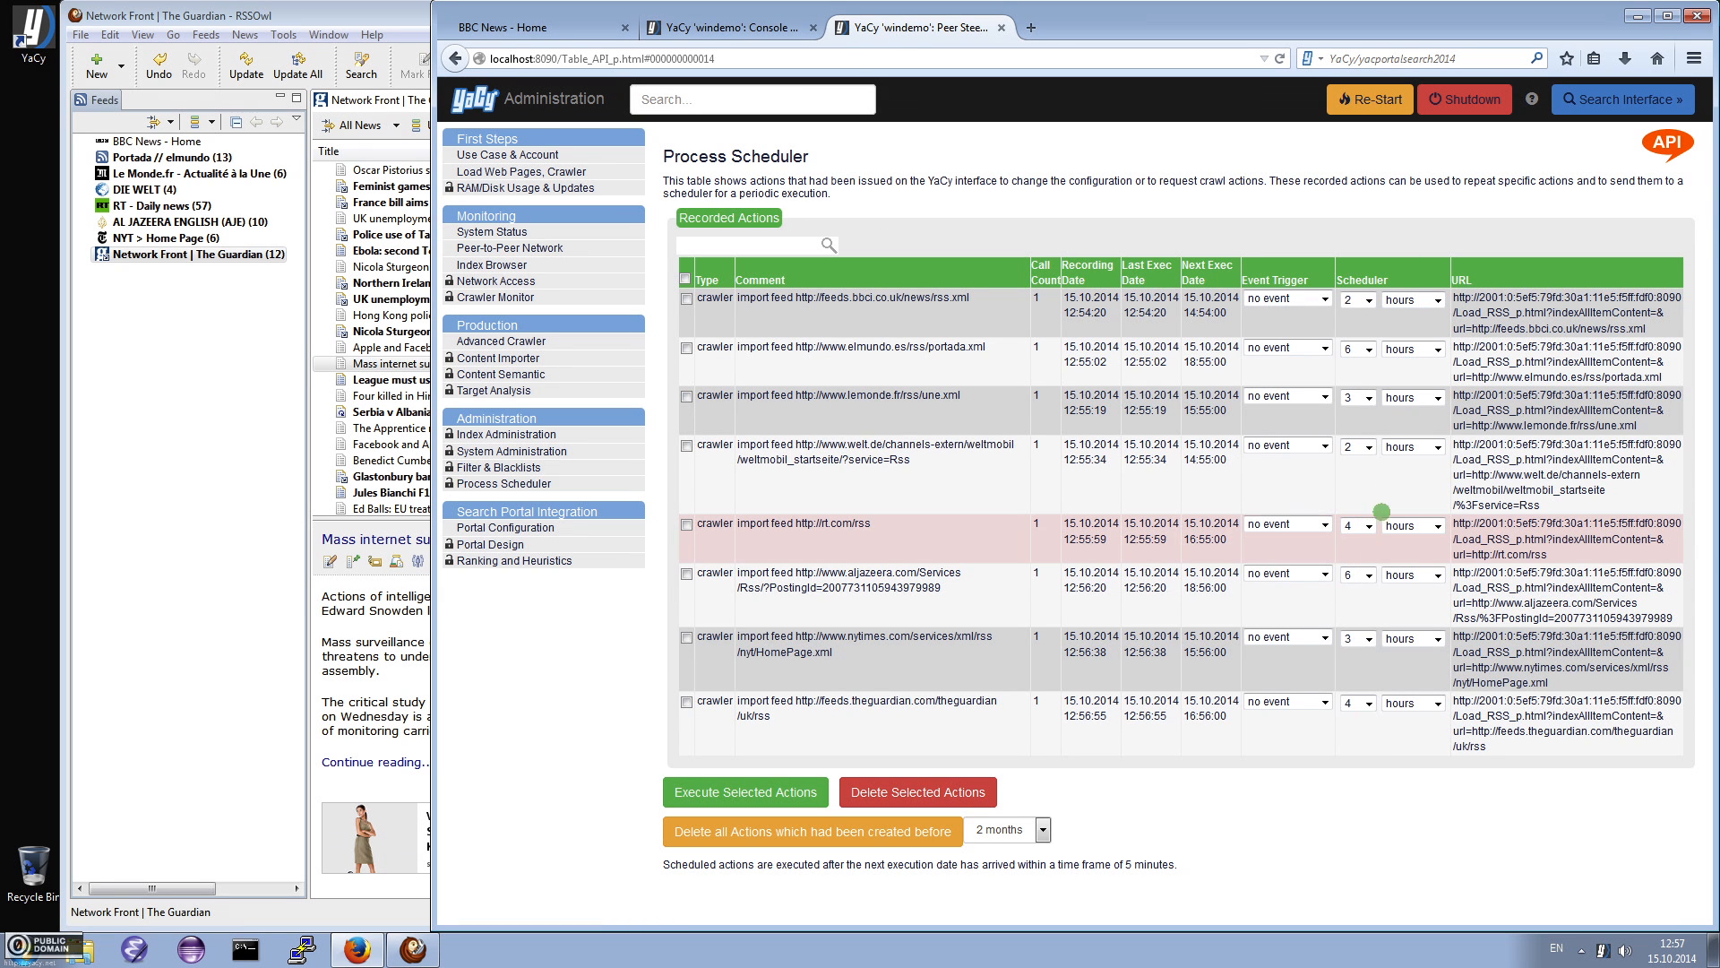
click(1371, 447)
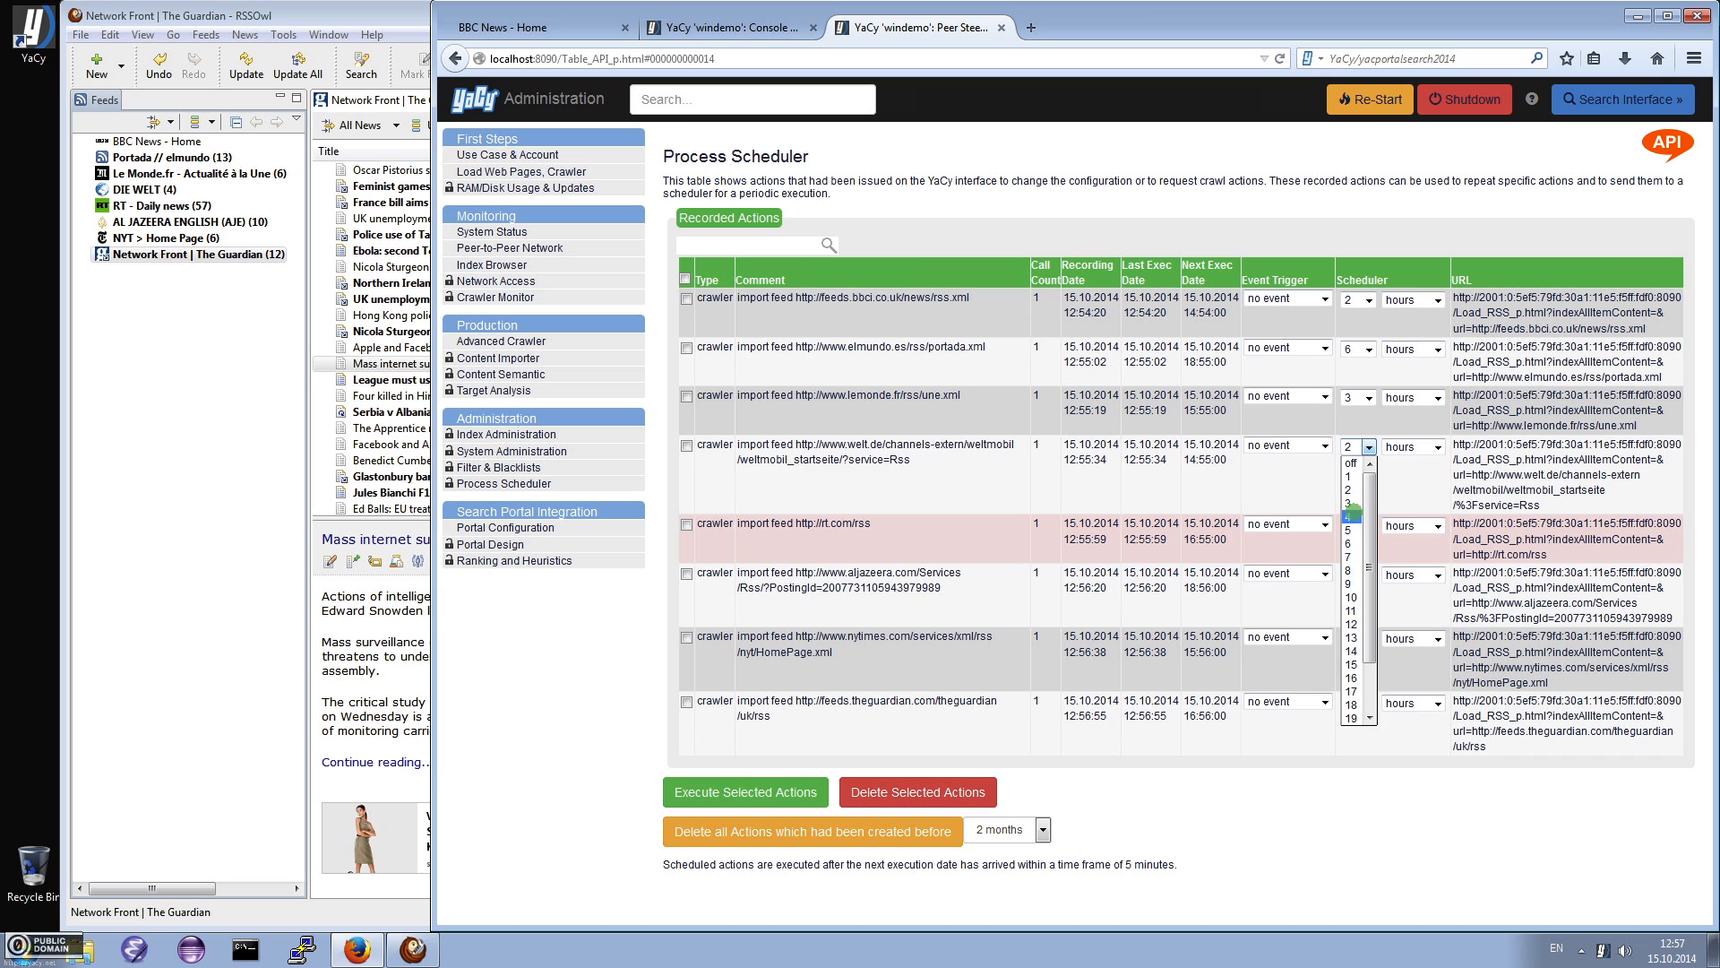
click(1350, 516)
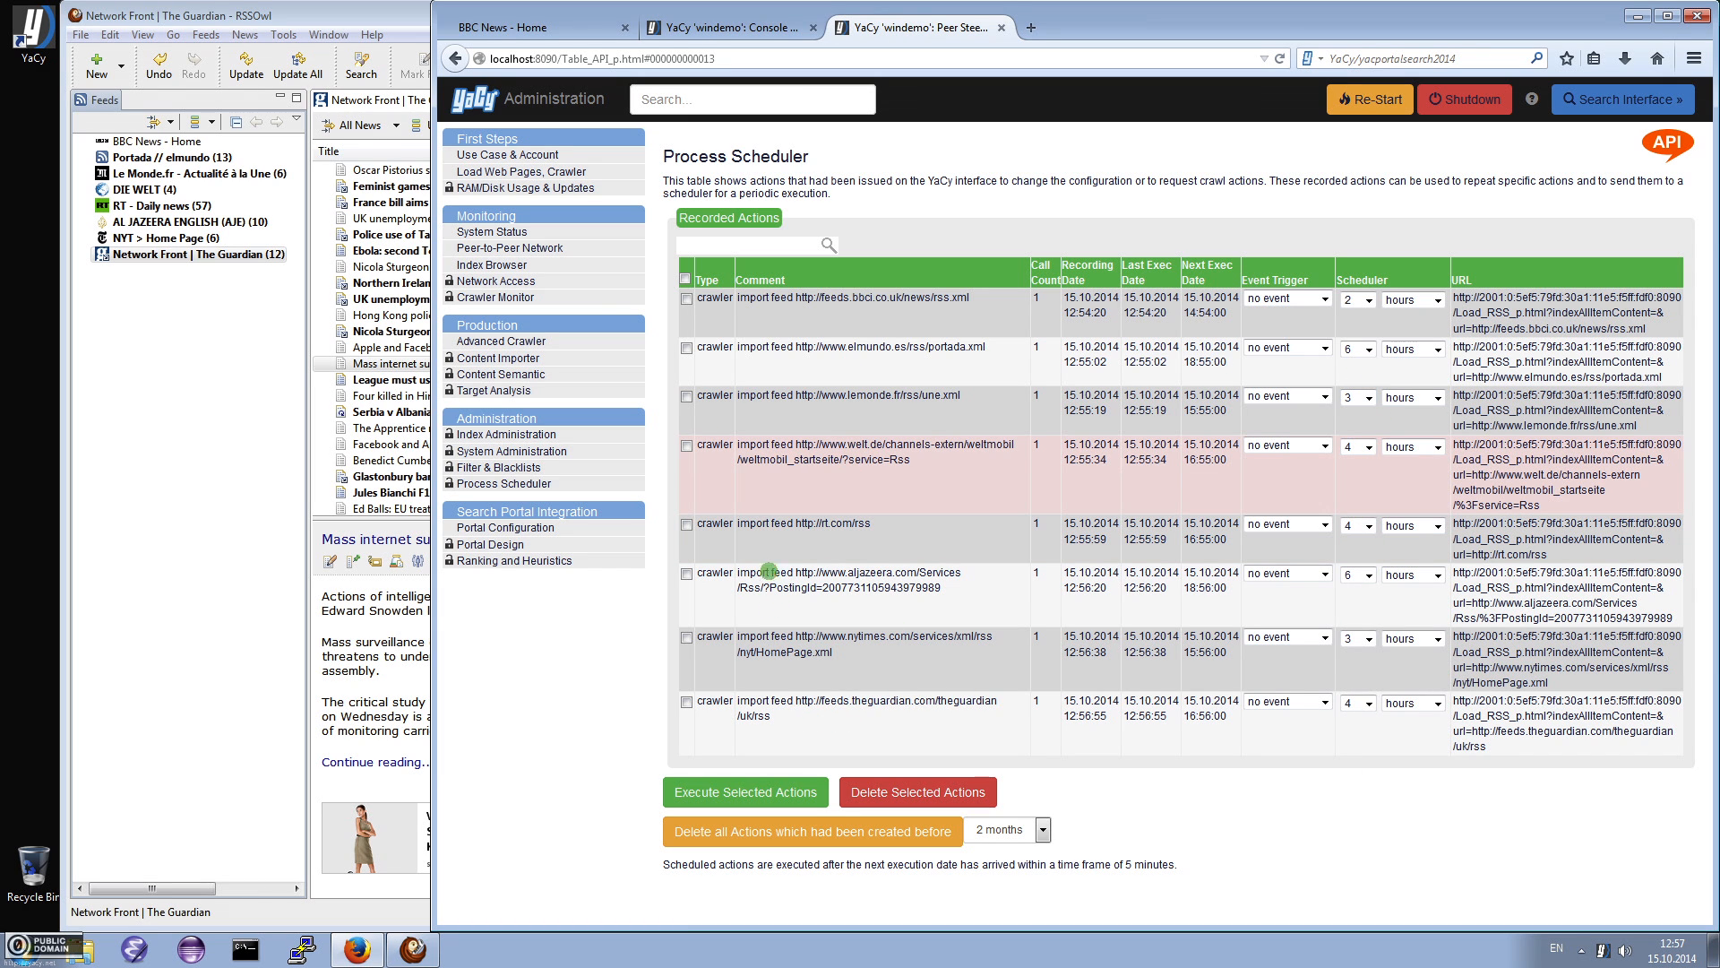
Open the Crawler Monitor's Local Crawling results and look through the domains and pages crawled from the imported feeds
click(501, 296)
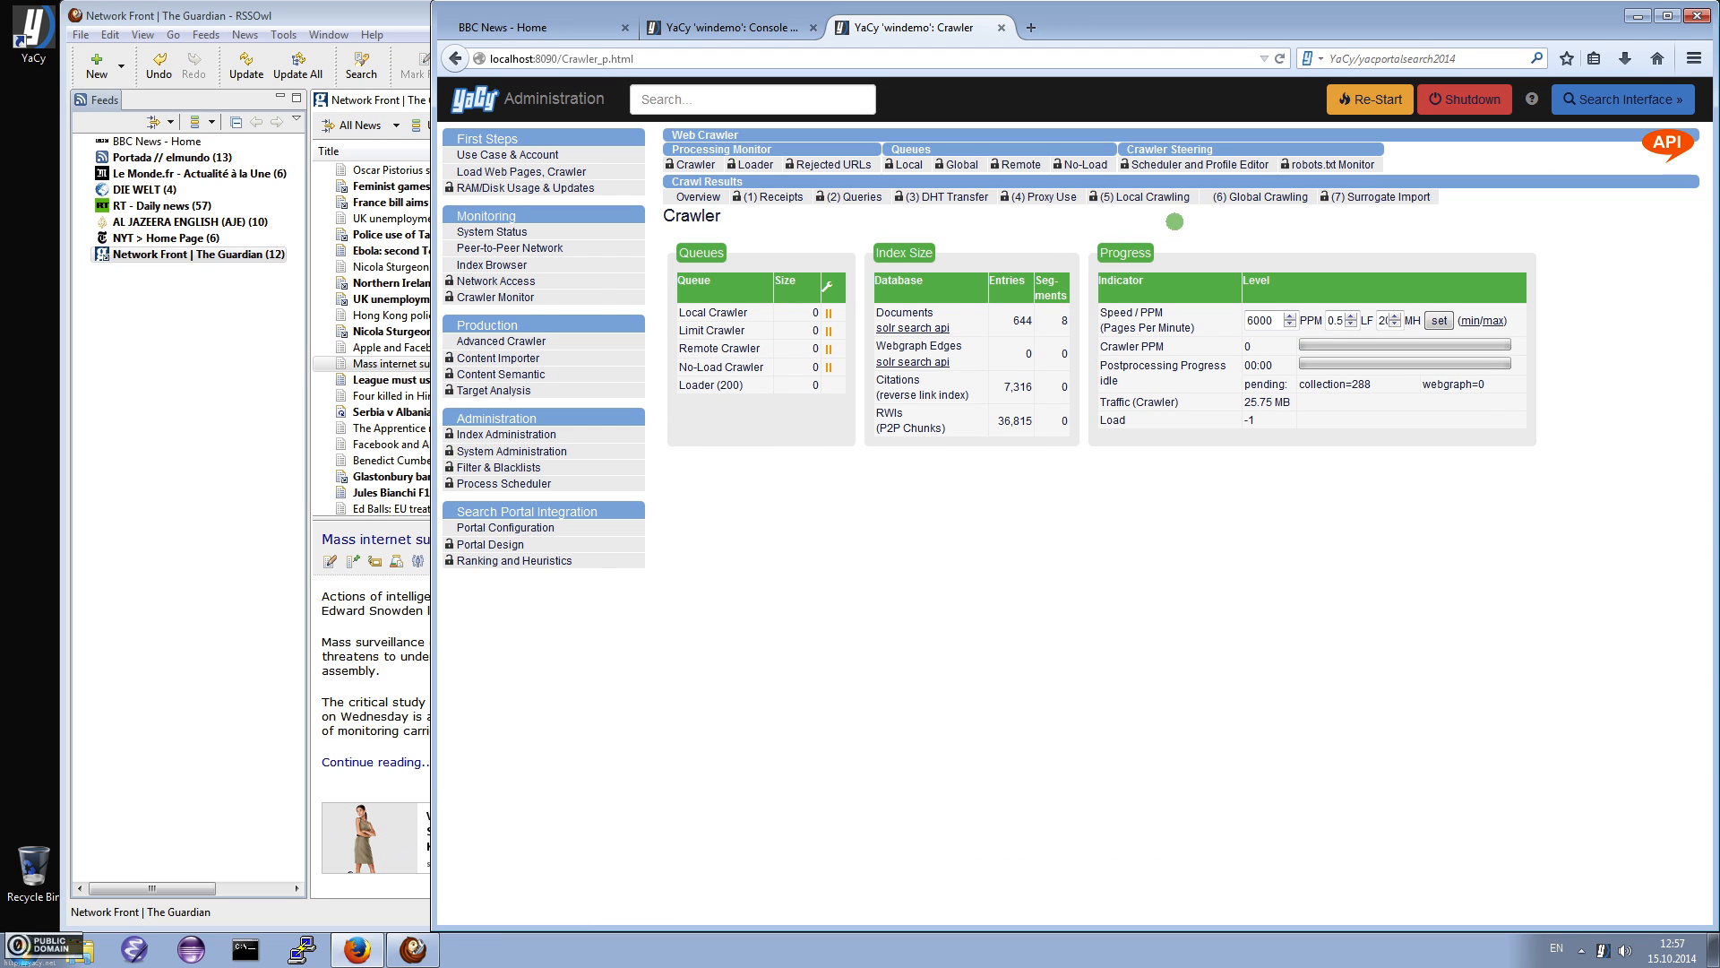
click(1163, 197)
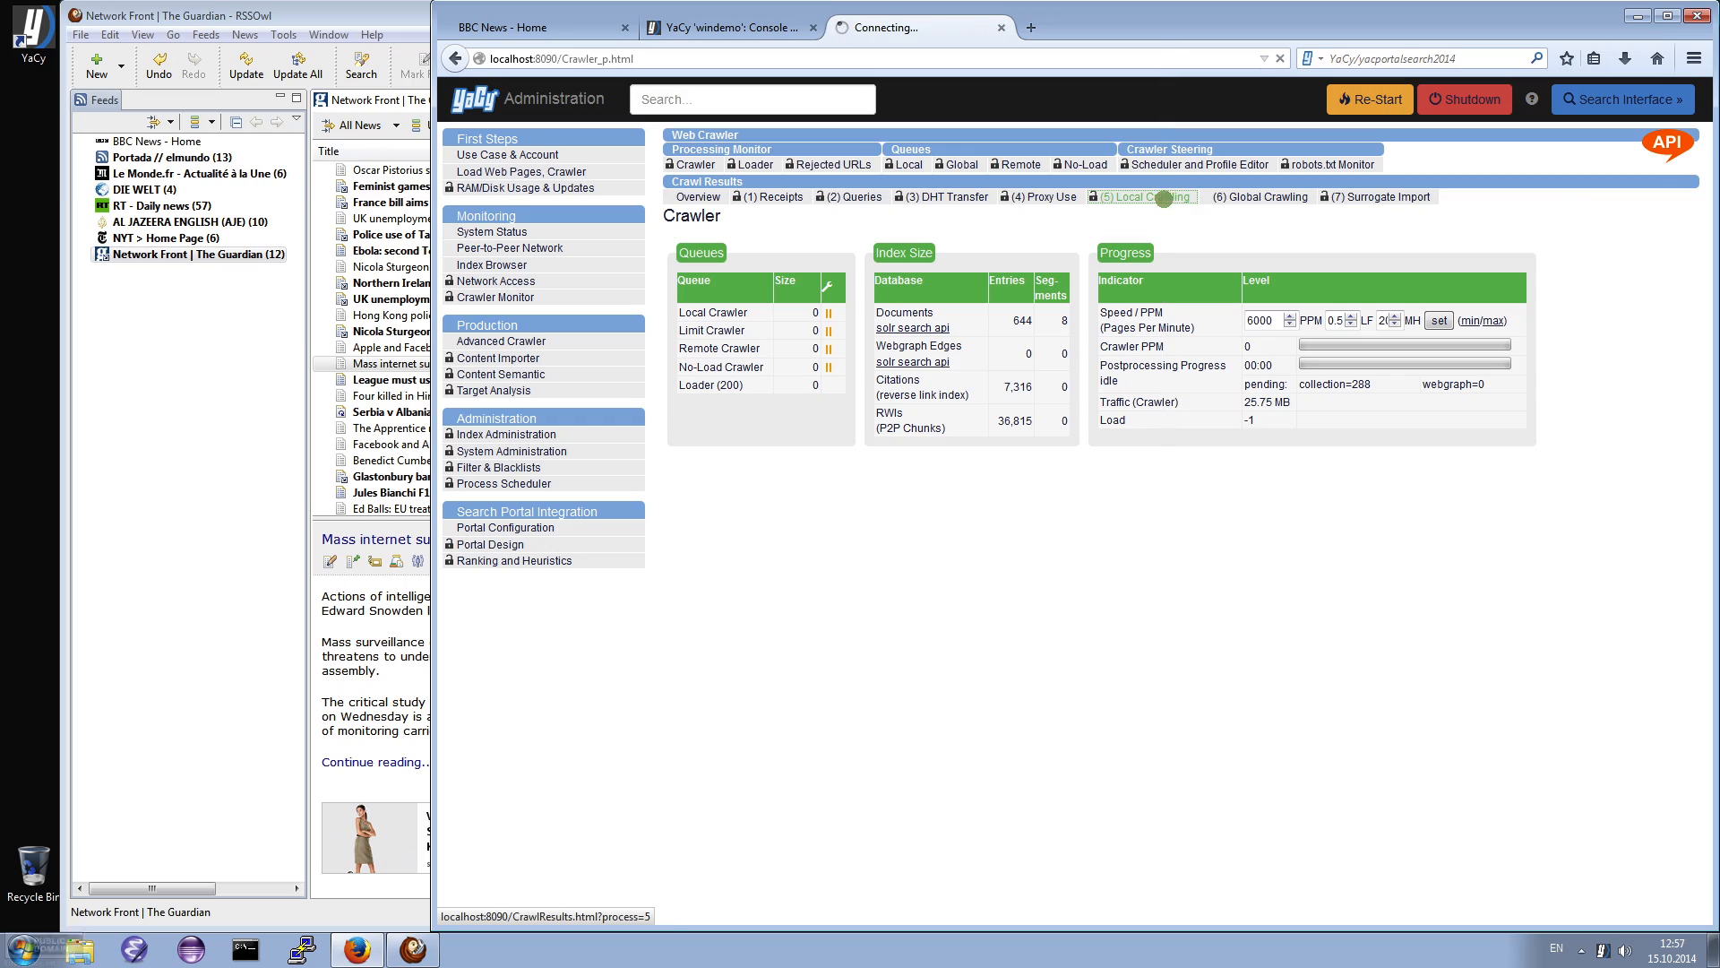
scroll(1139, 558, down, 15)
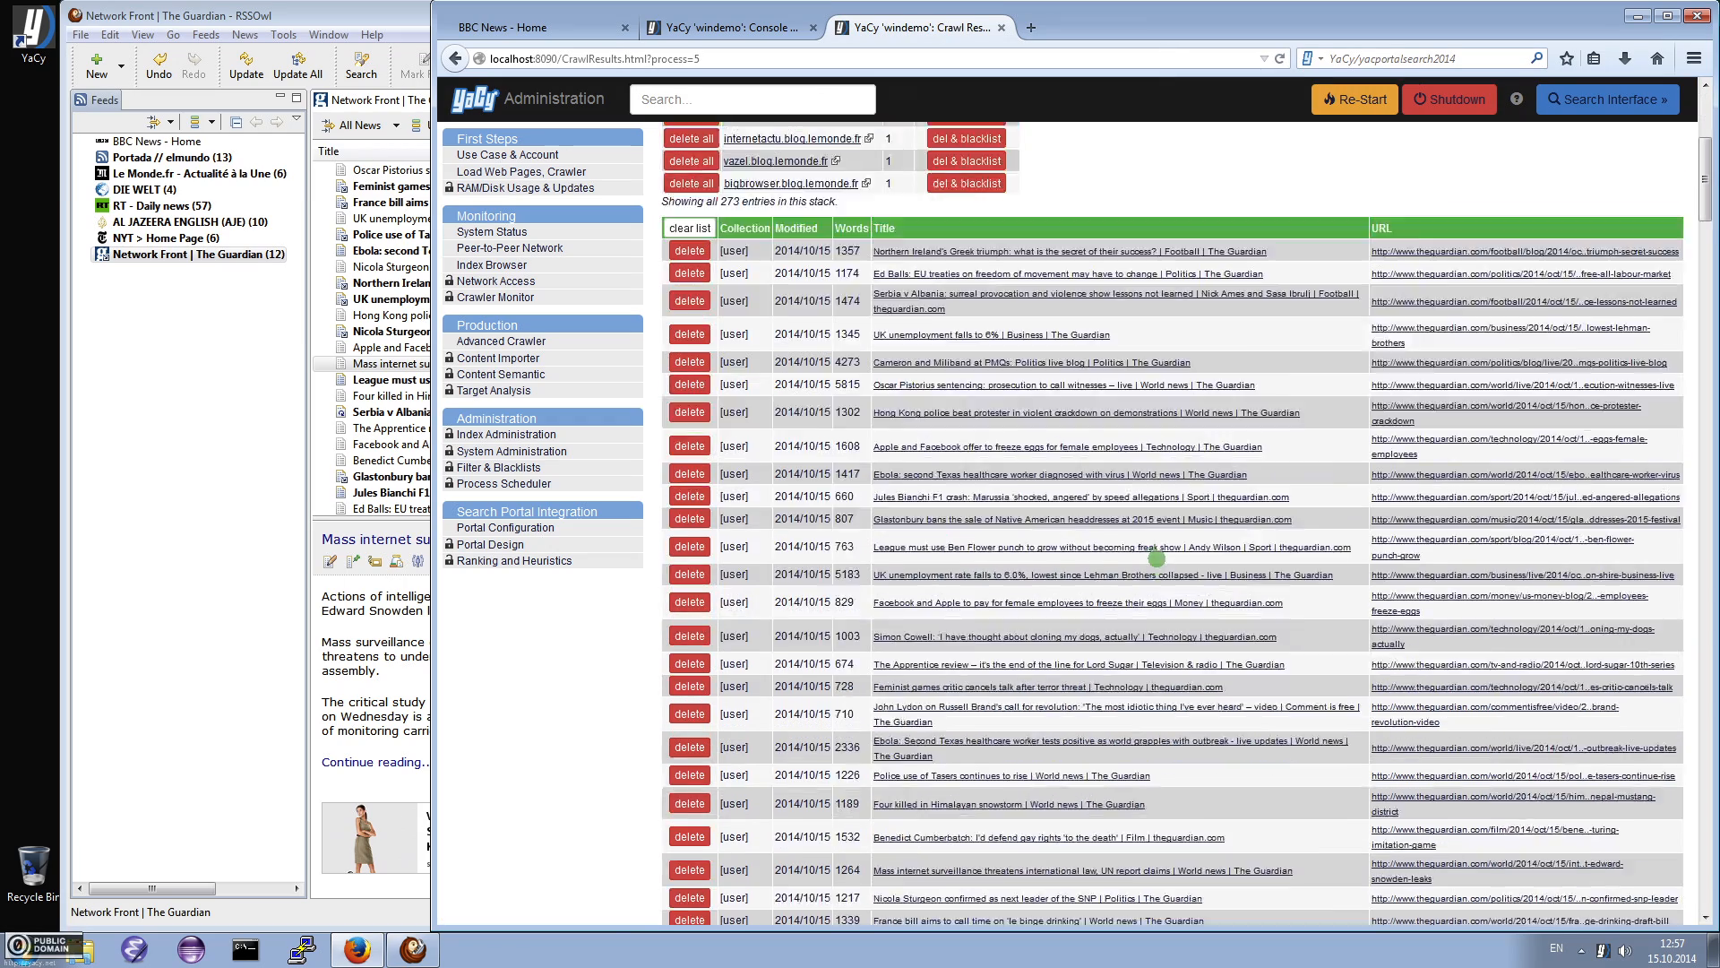
scroll(1153, 560, up, 15)
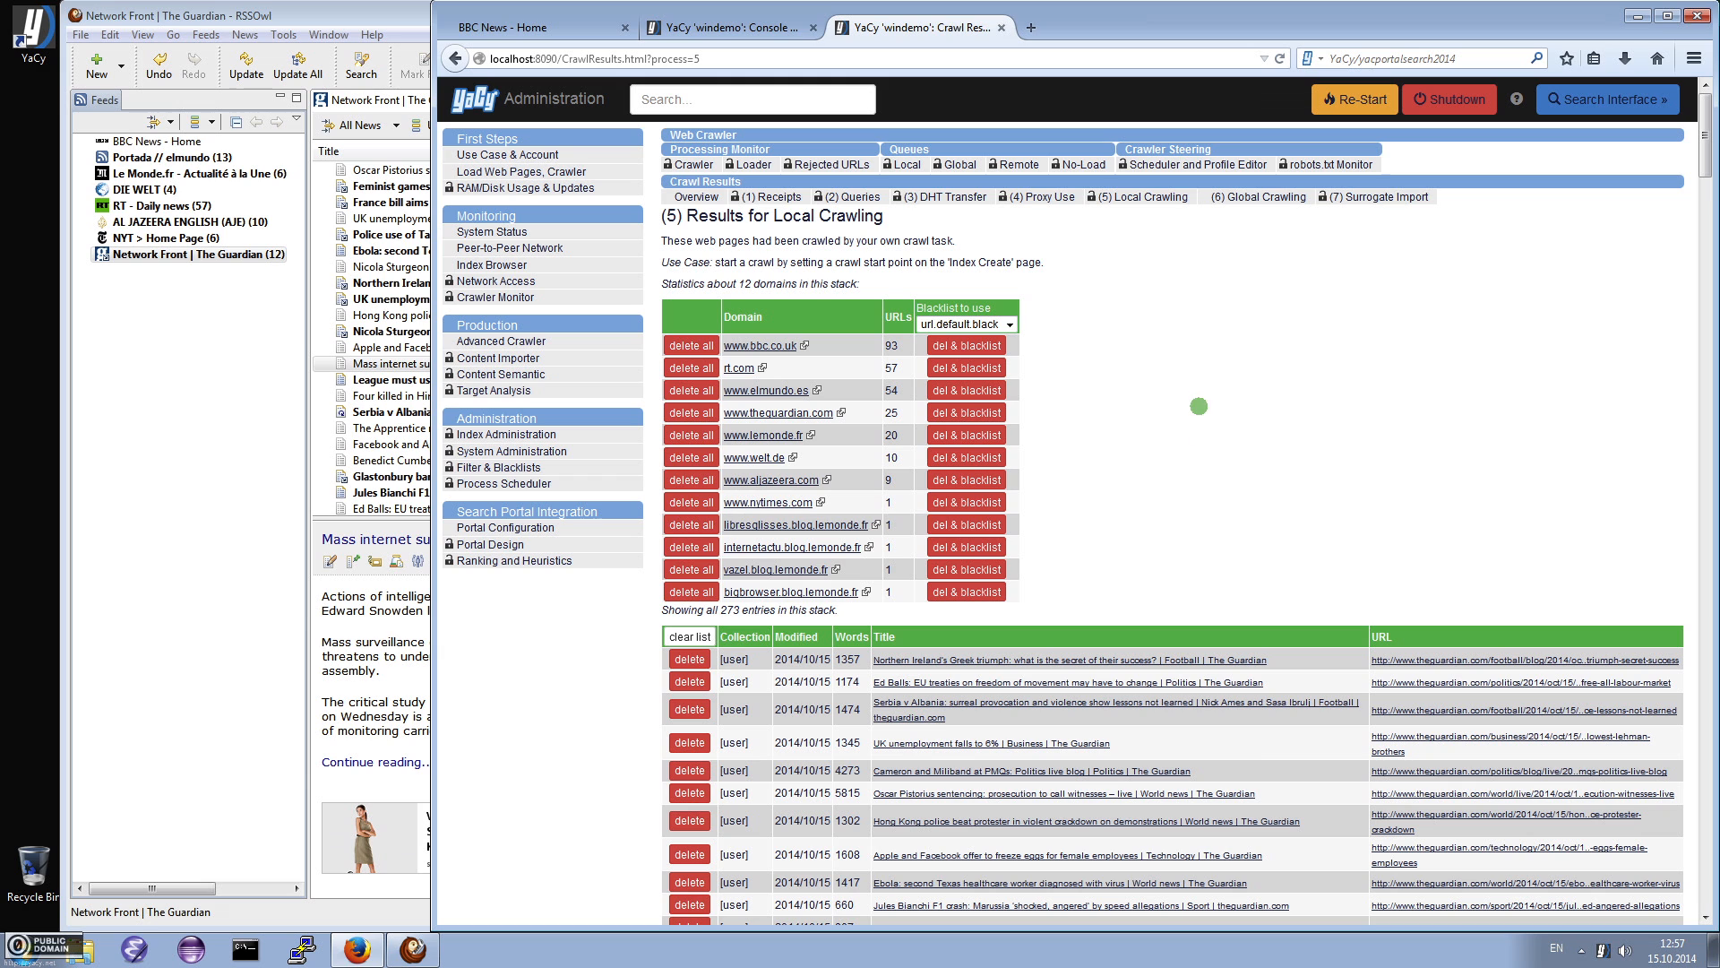
Search YaCy for "spaceflight" and switch the search from Peer-to-Peer to private Stealth Mode
click(719, 97)
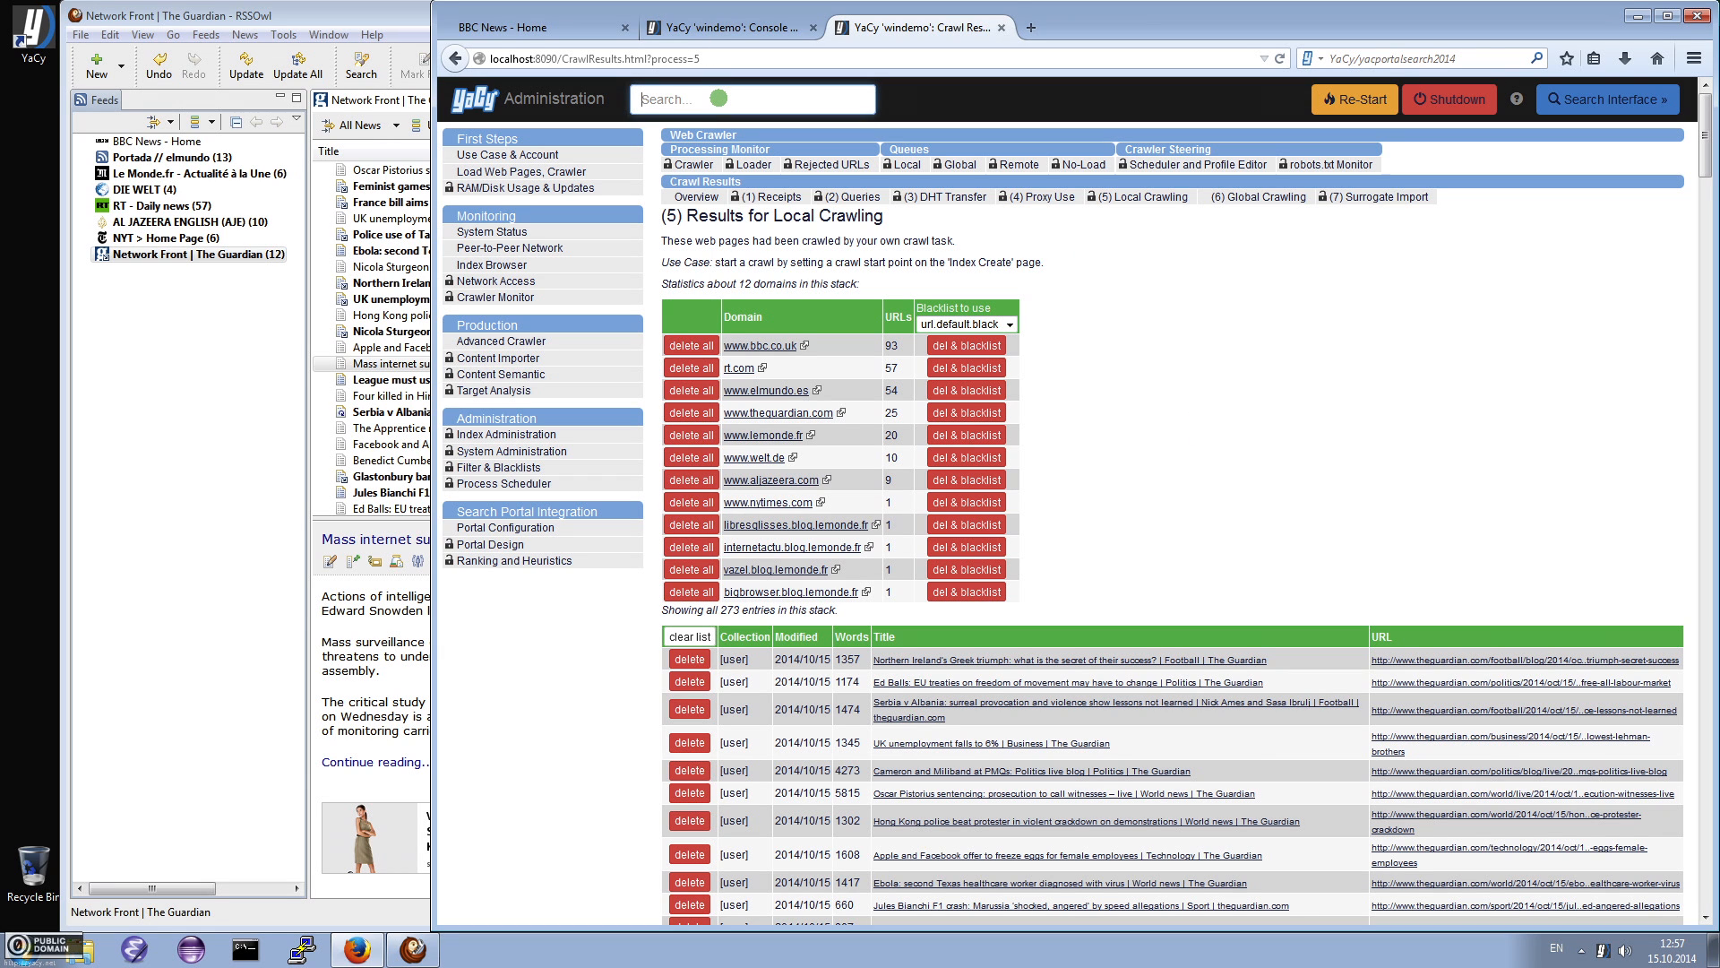
text(spaceflight)
key(Return)
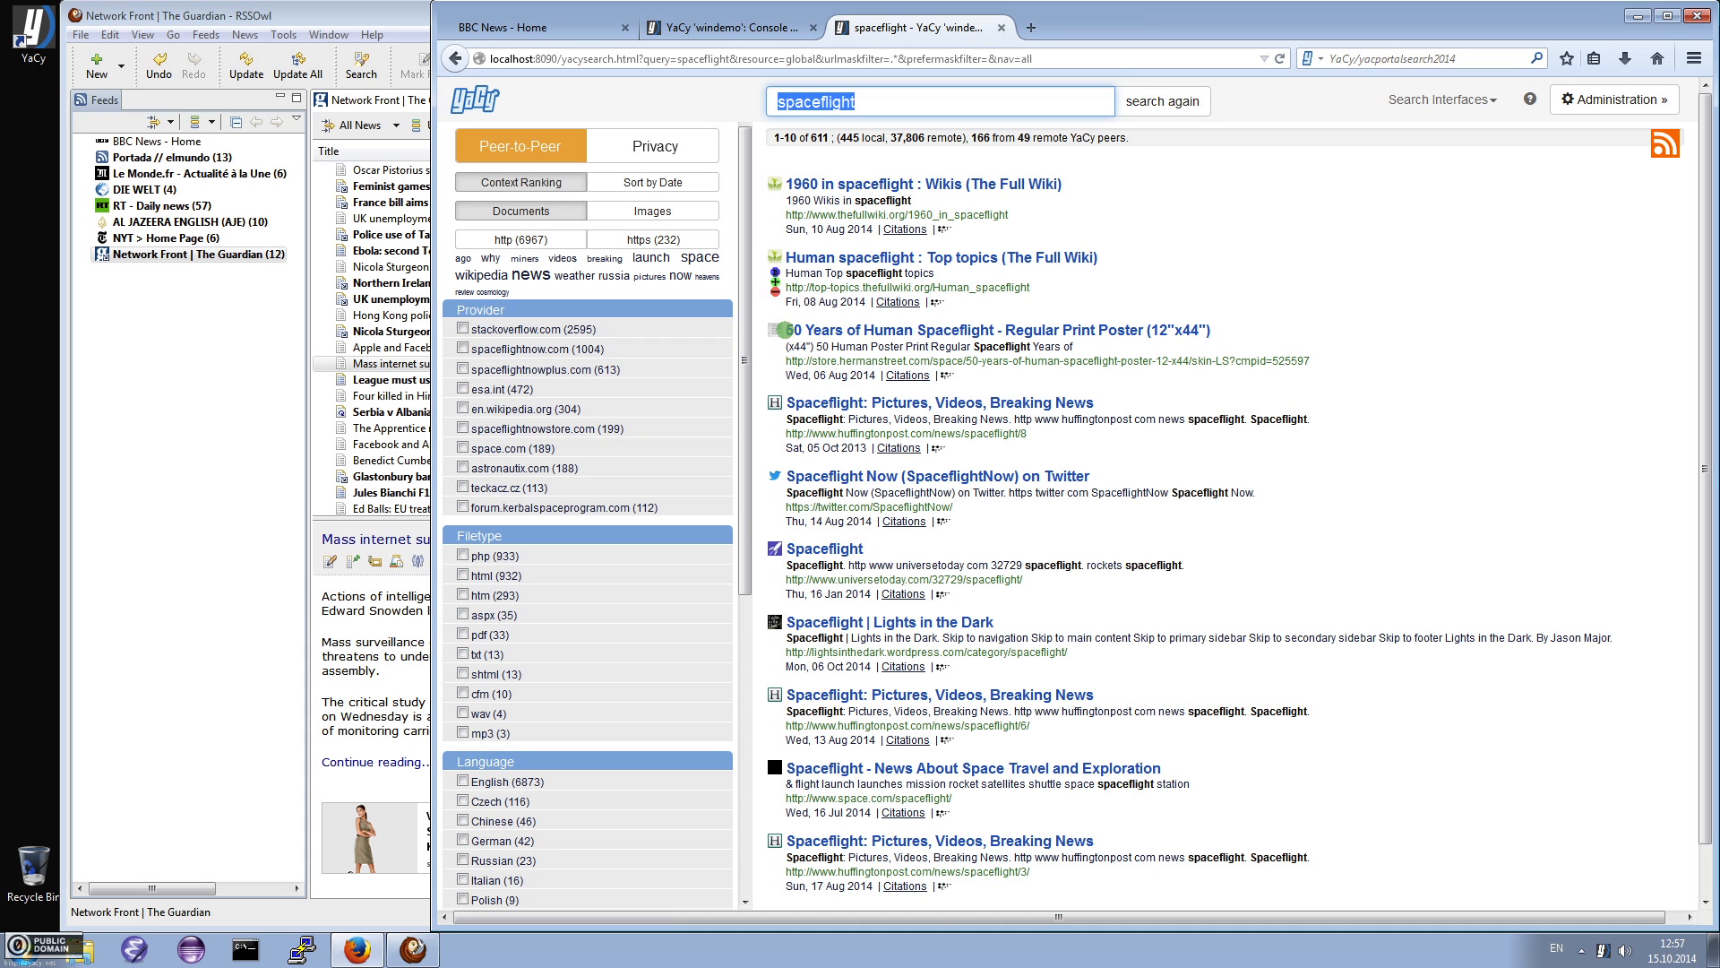
click(707, 147)
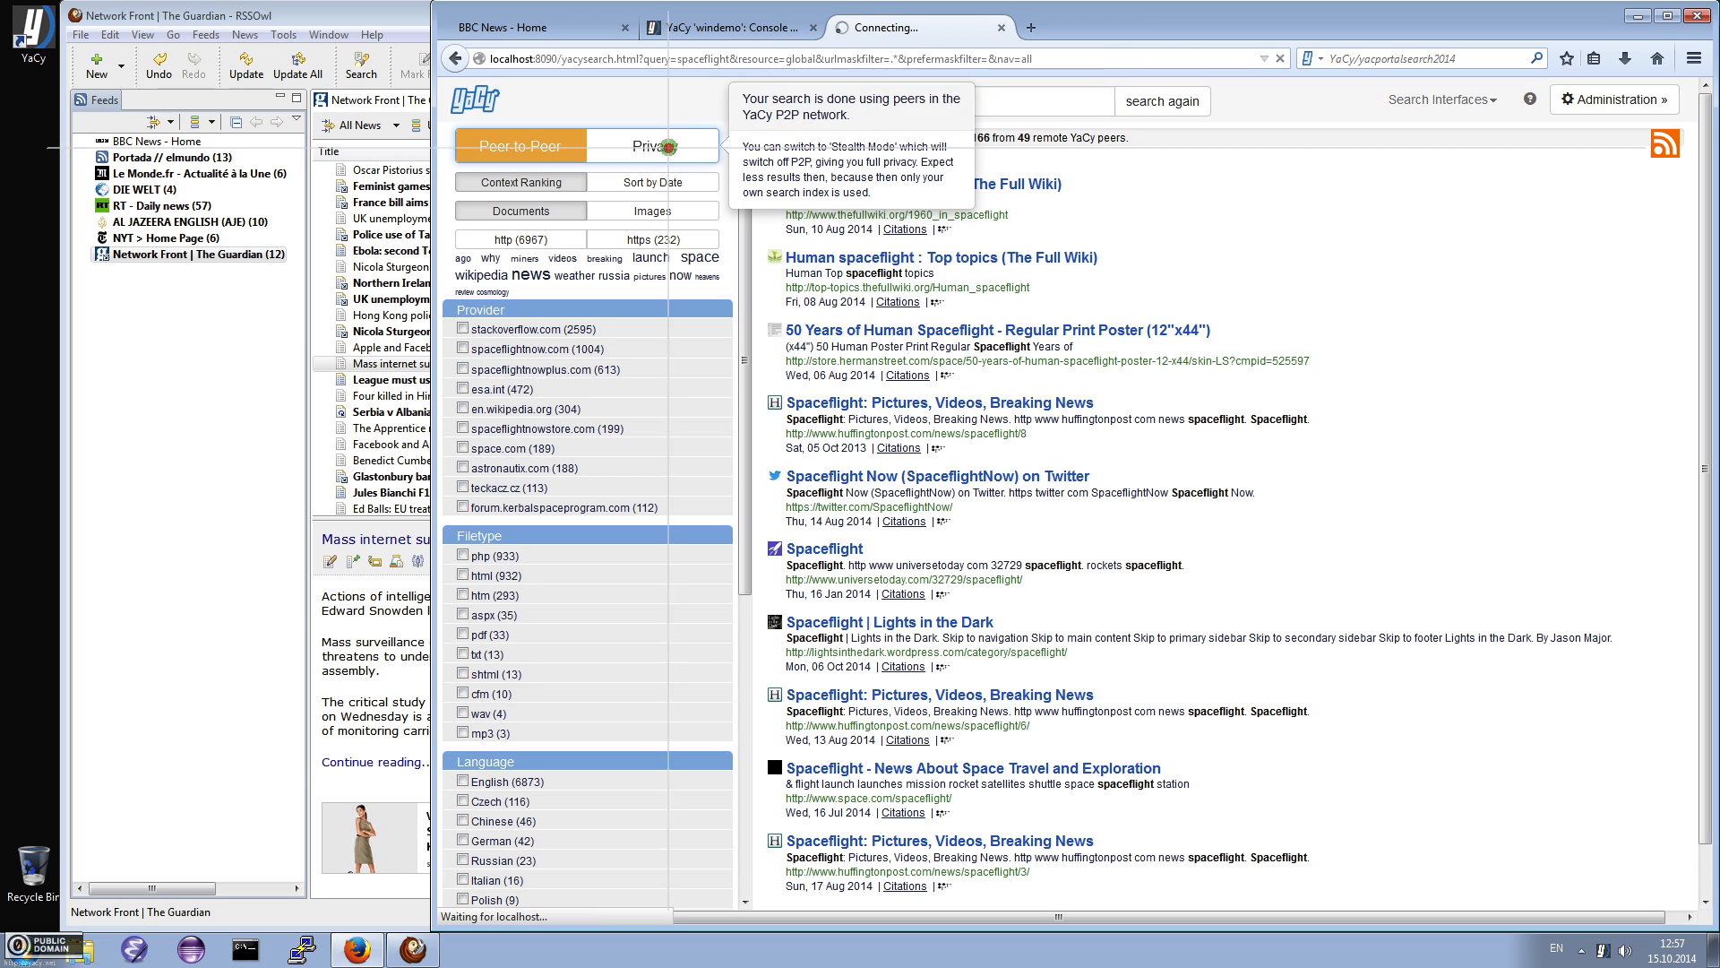
Search the local index for "ebola" and sort the results by date
drag(887, 101, 772, 101)
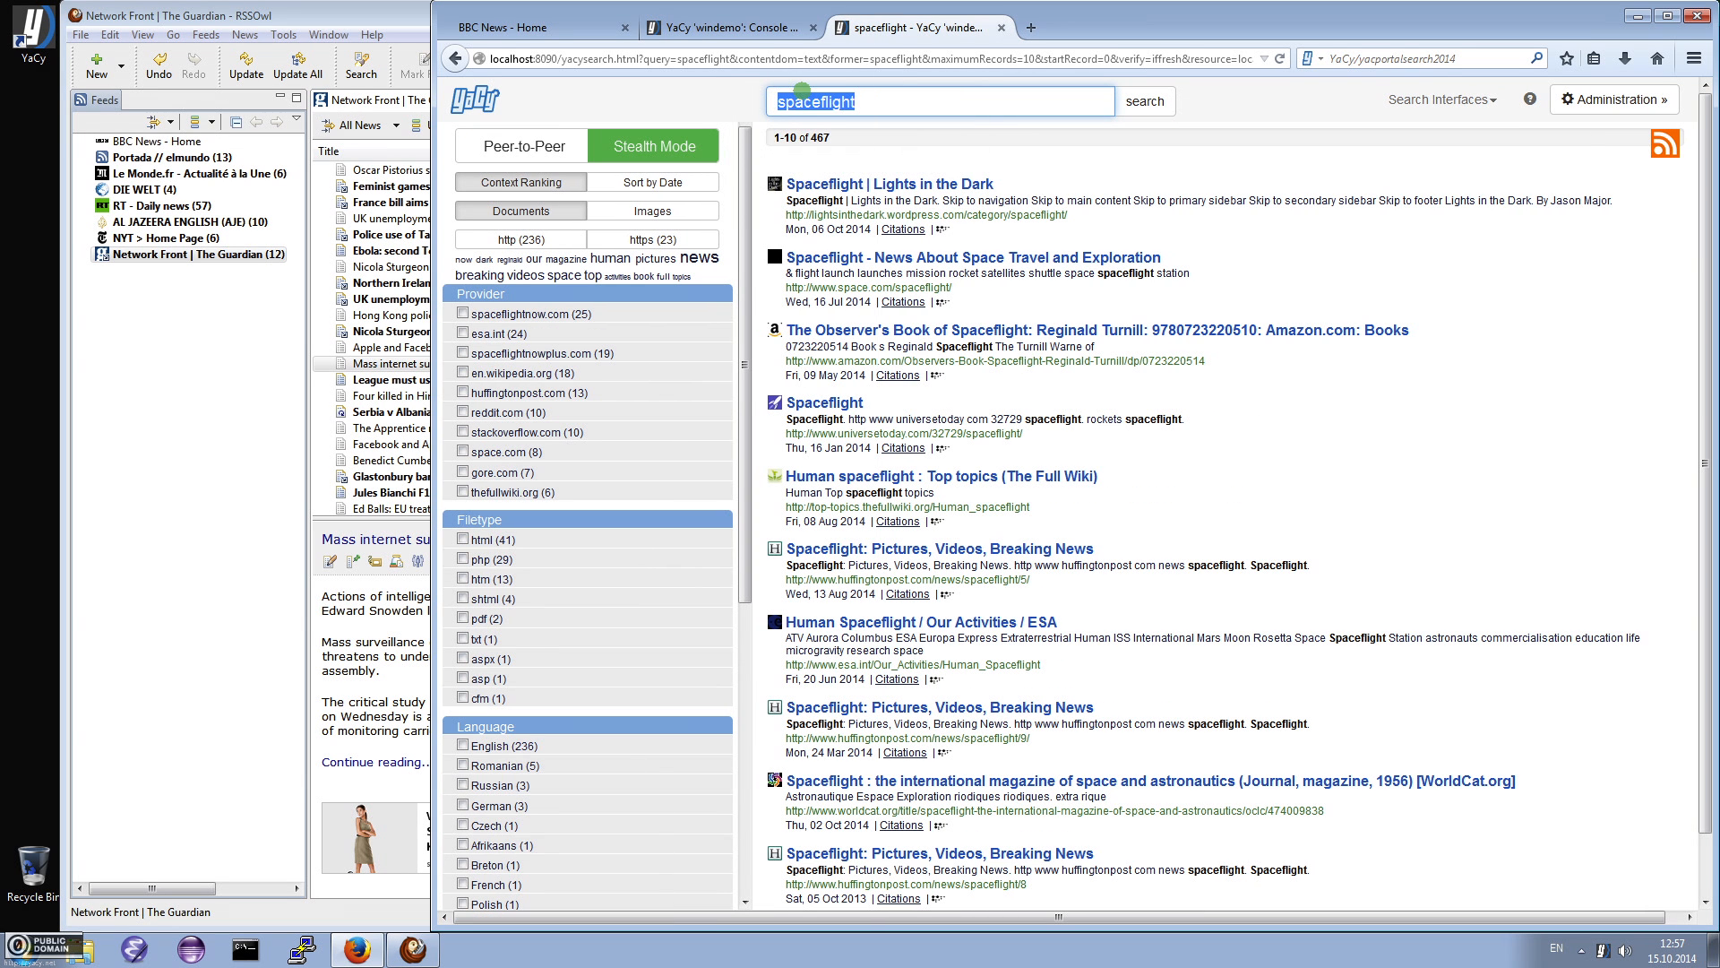
text(ebola)
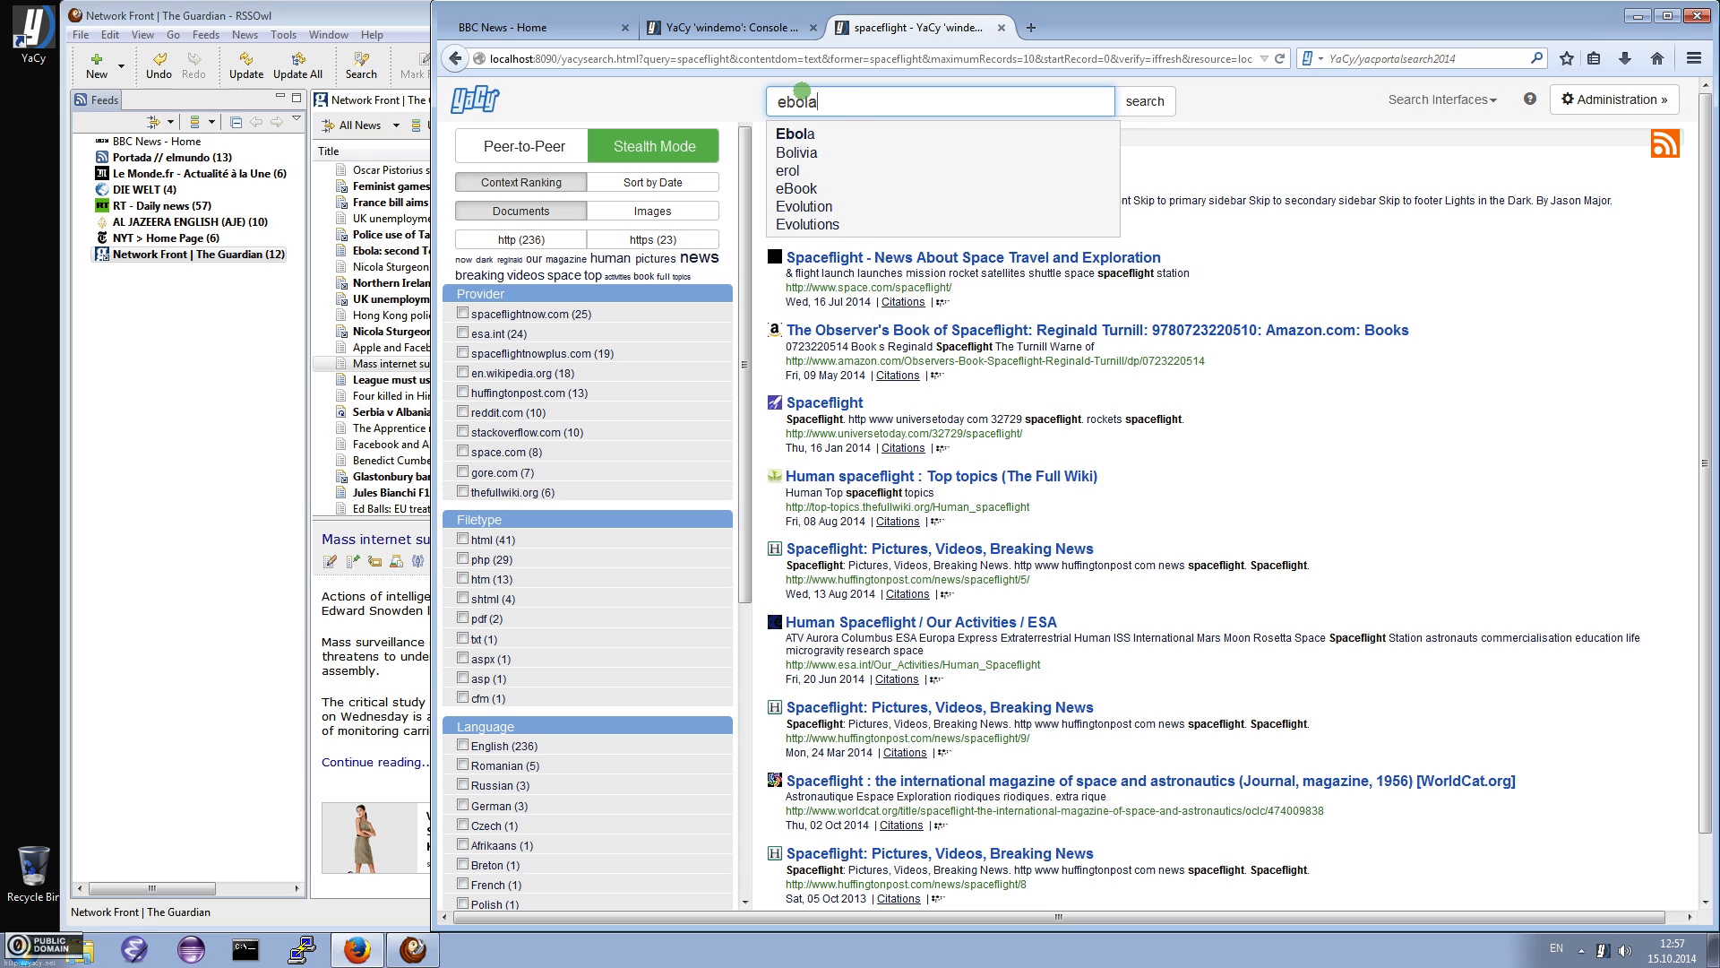
key(Return)
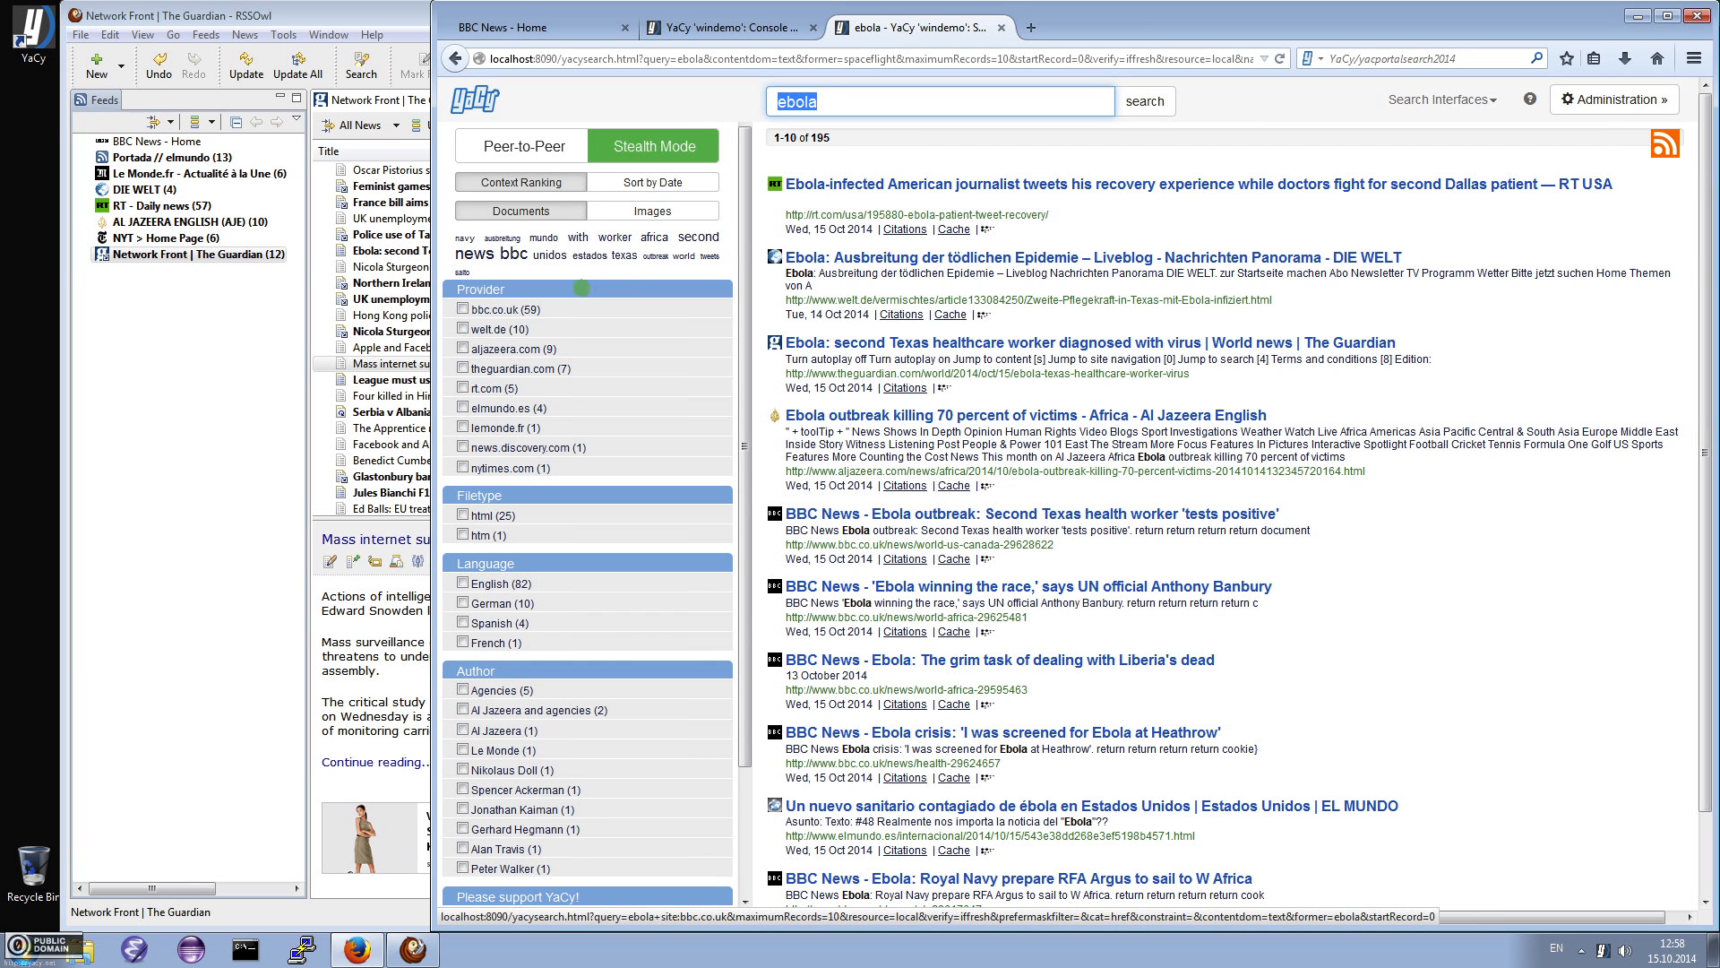
click(671, 180)
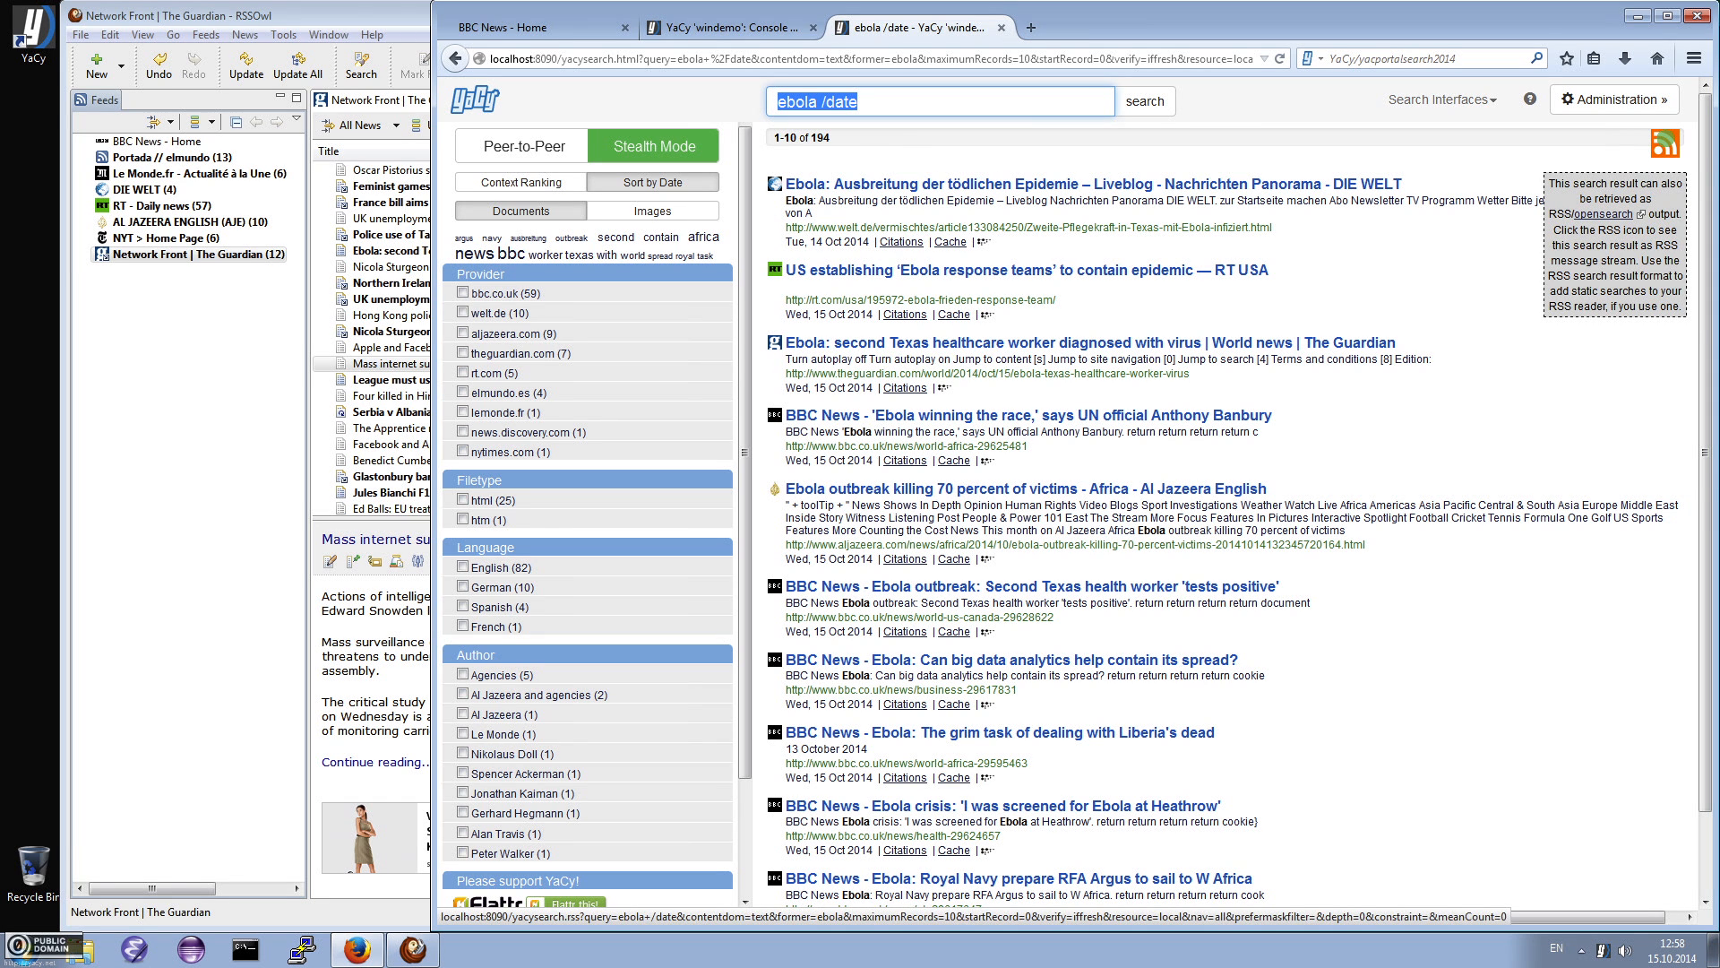
Open the RSS version of the ebola search results, close the BBC News page and copy the results feed's address
click(1665, 142)
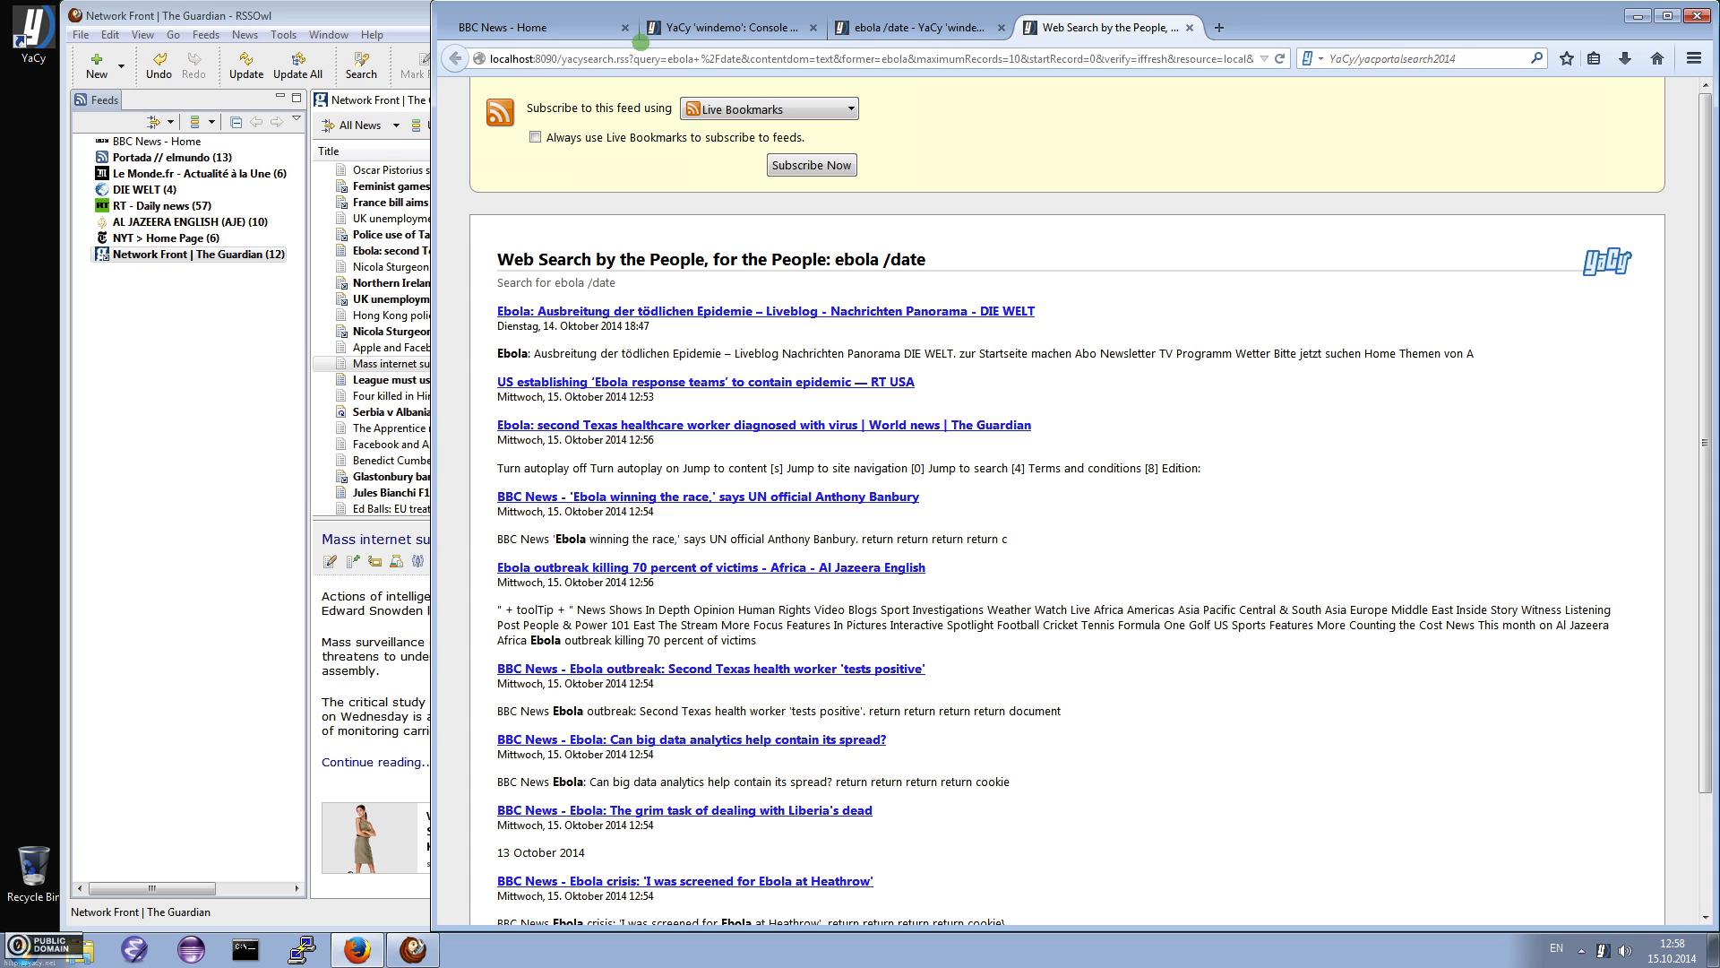
click(624, 27)
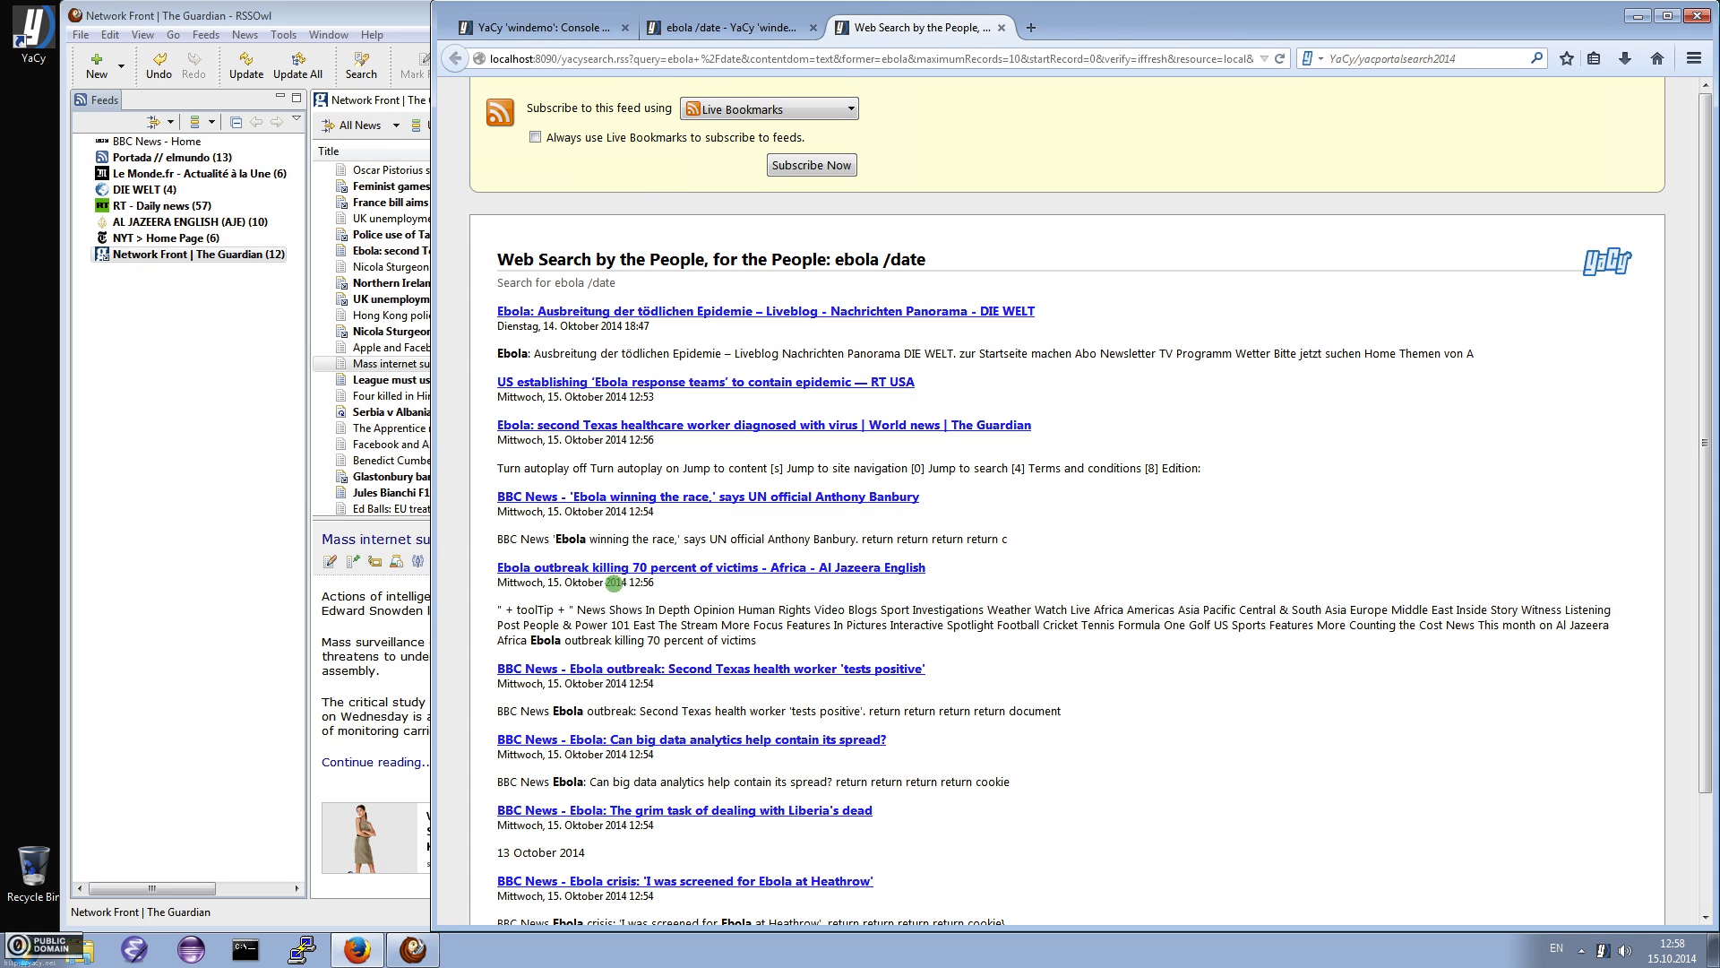
click(618, 59)
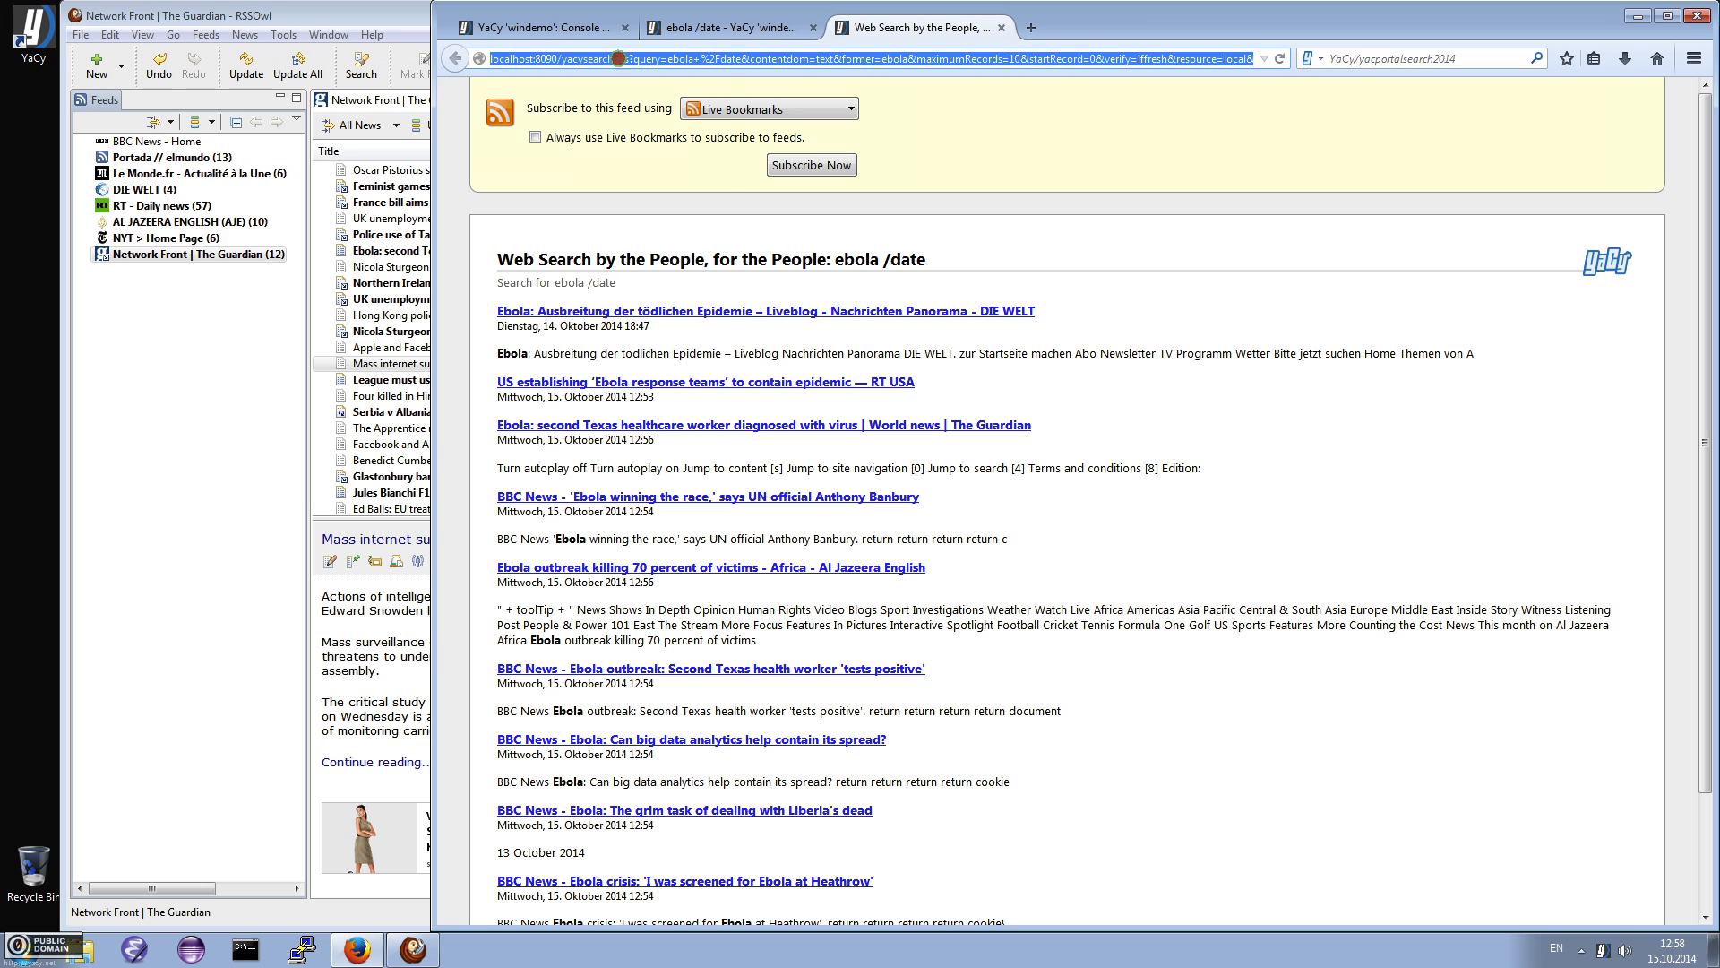
right_click(618, 58)
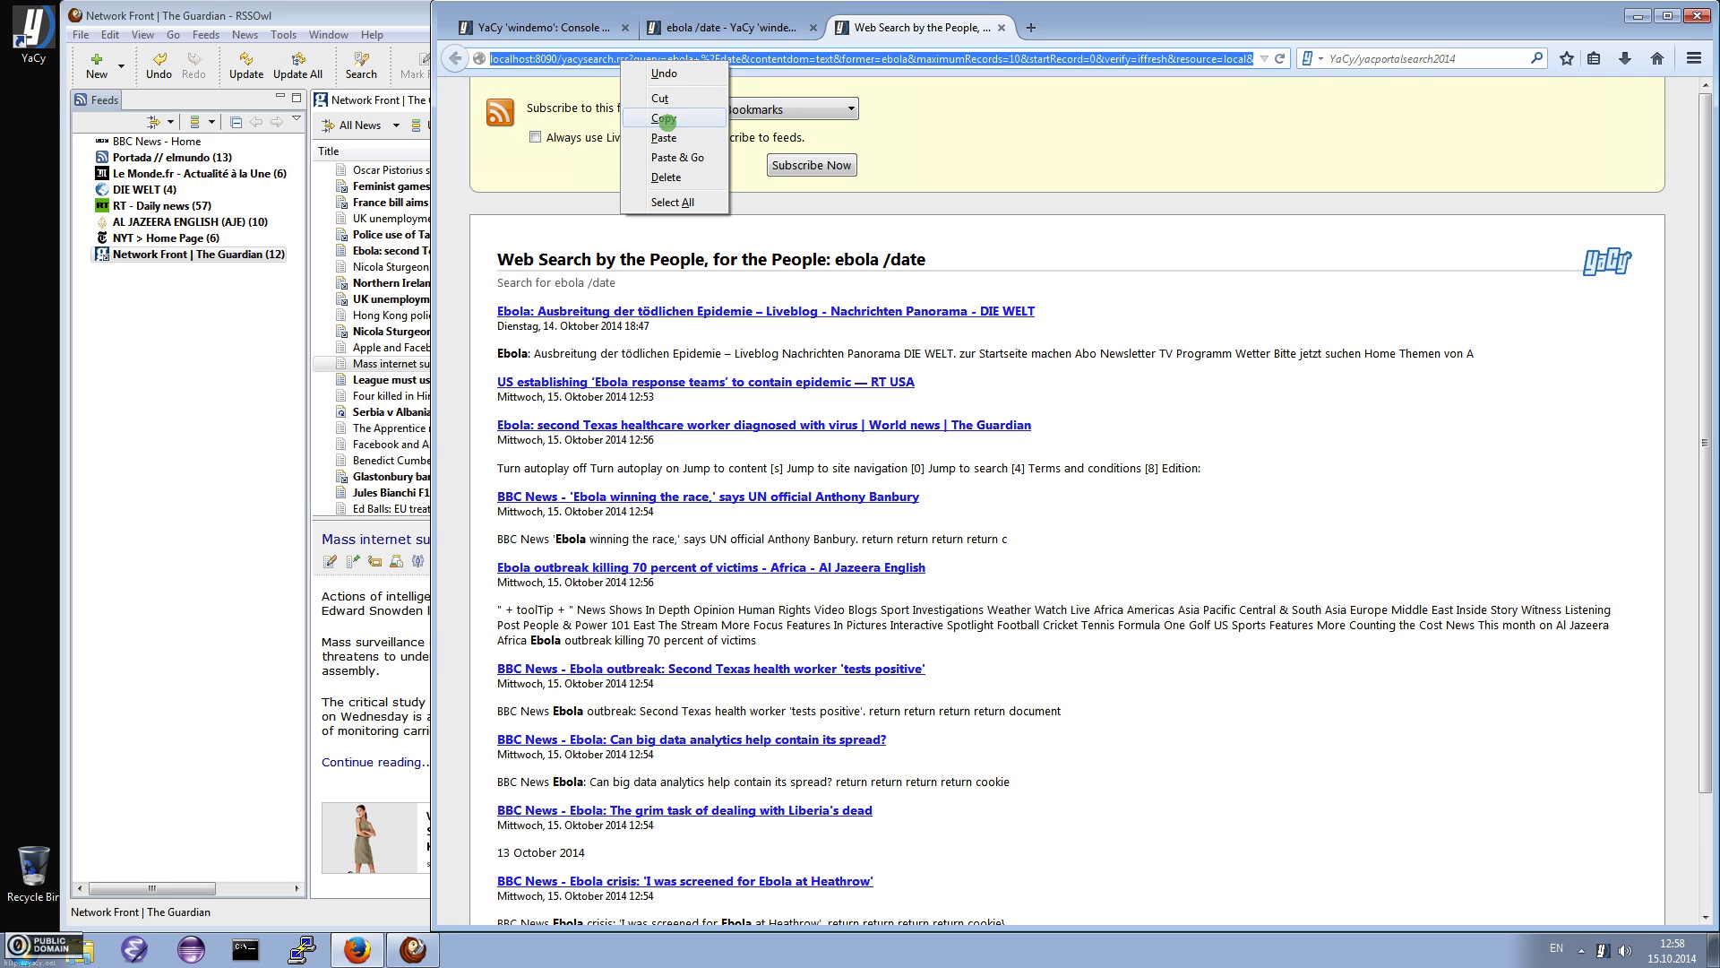
click(664, 121)
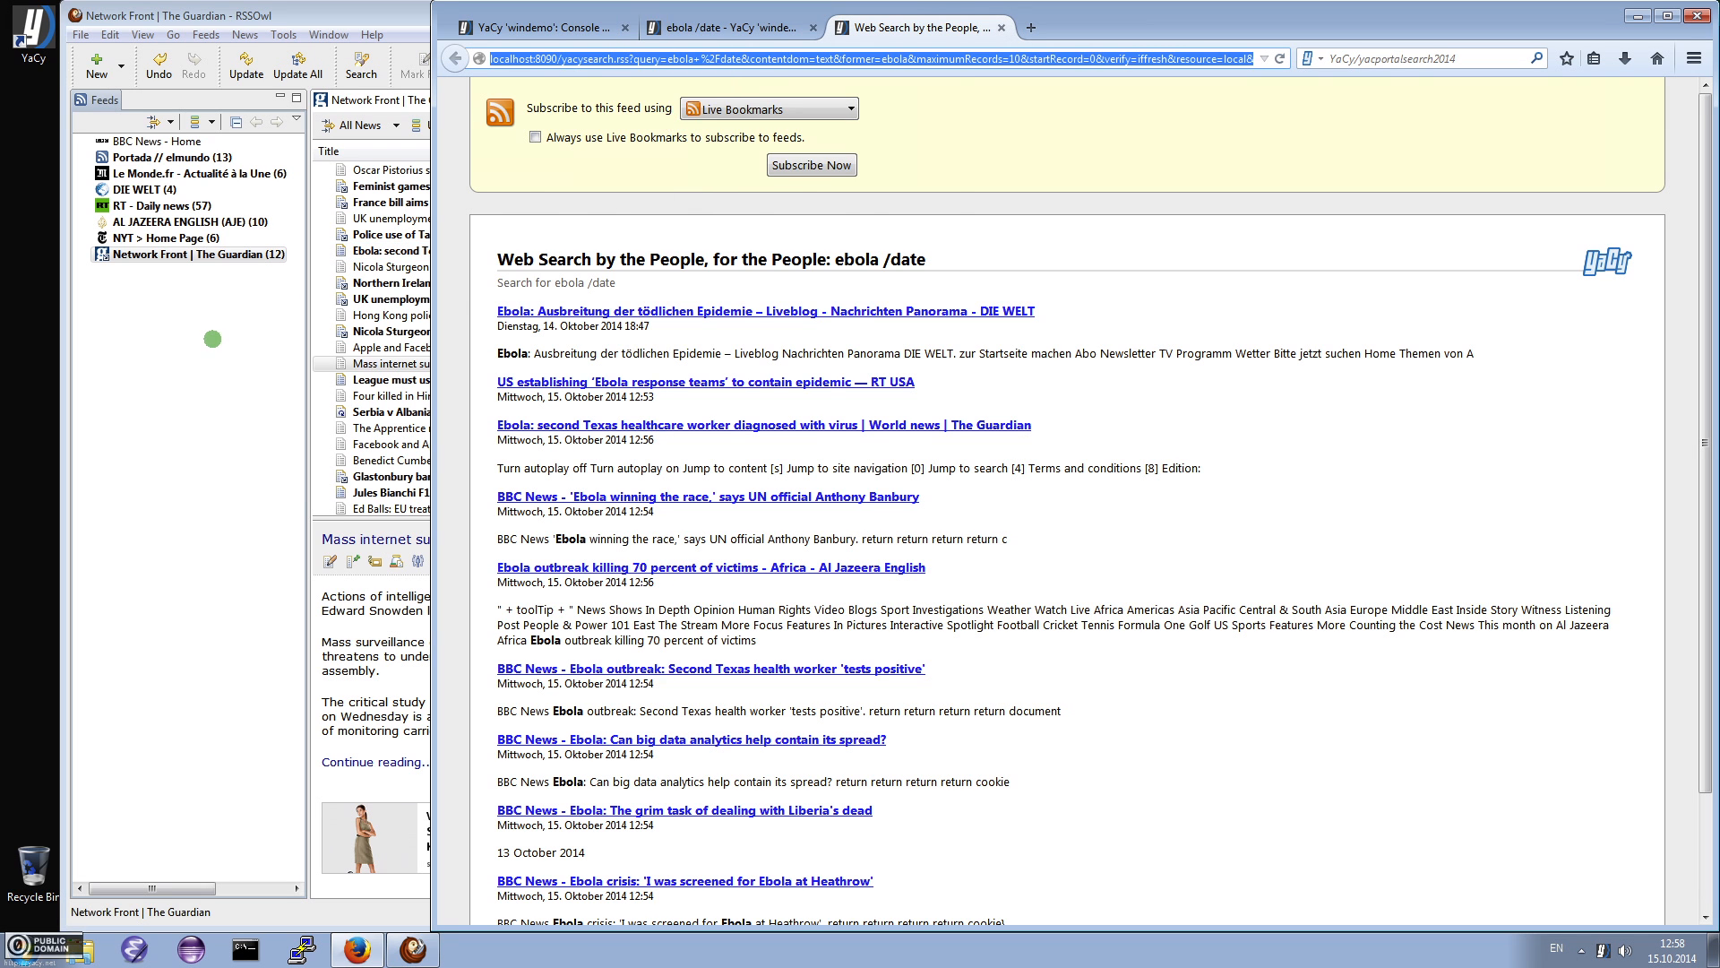
In RSSOwl, create a new feed from the copied search address, using the feed's title as name, and update it
click(212, 338)
click(97, 64)
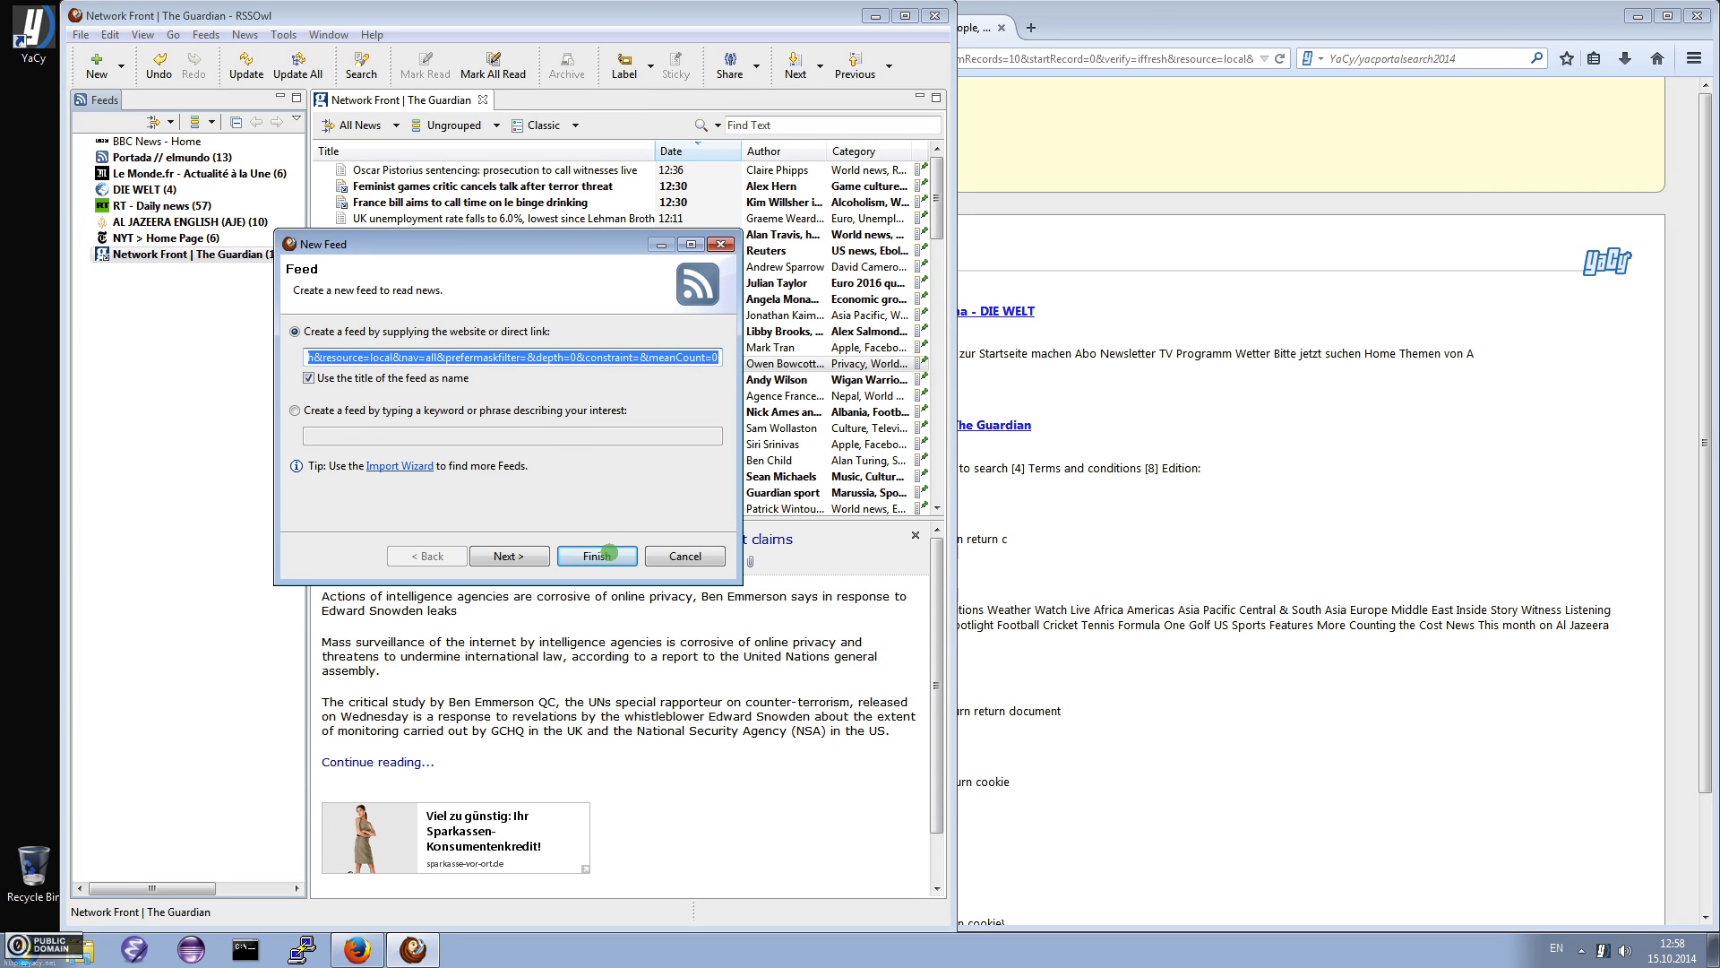
click(608, 558)
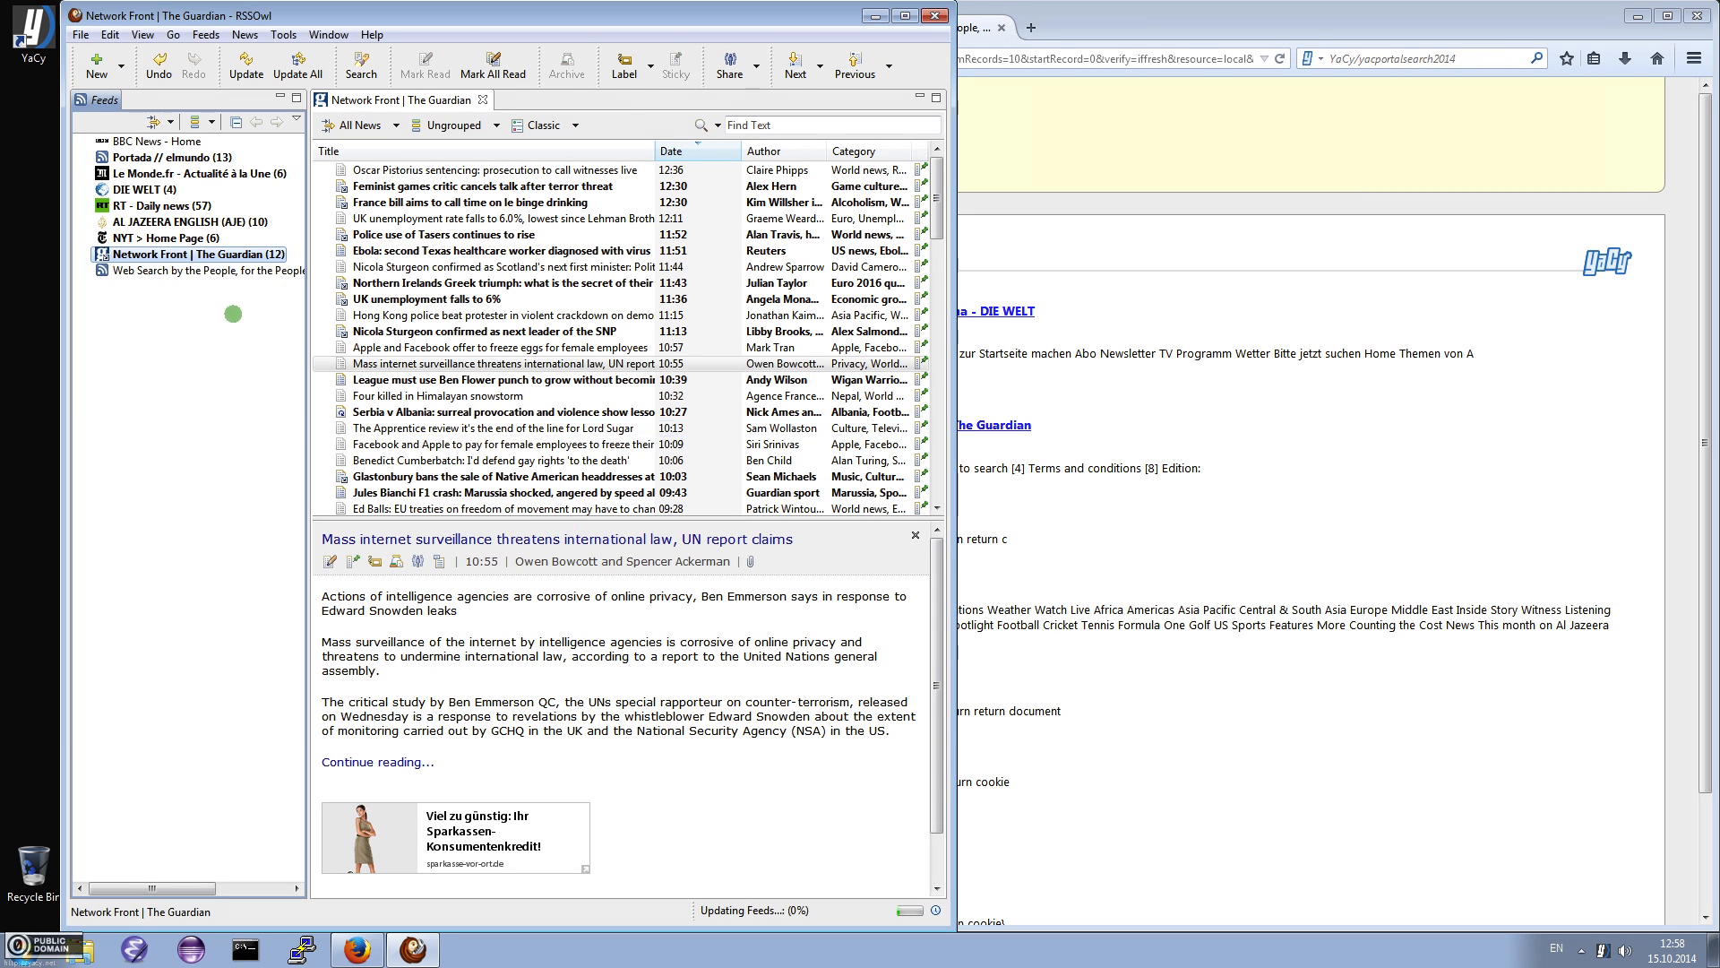
click(206, 270)
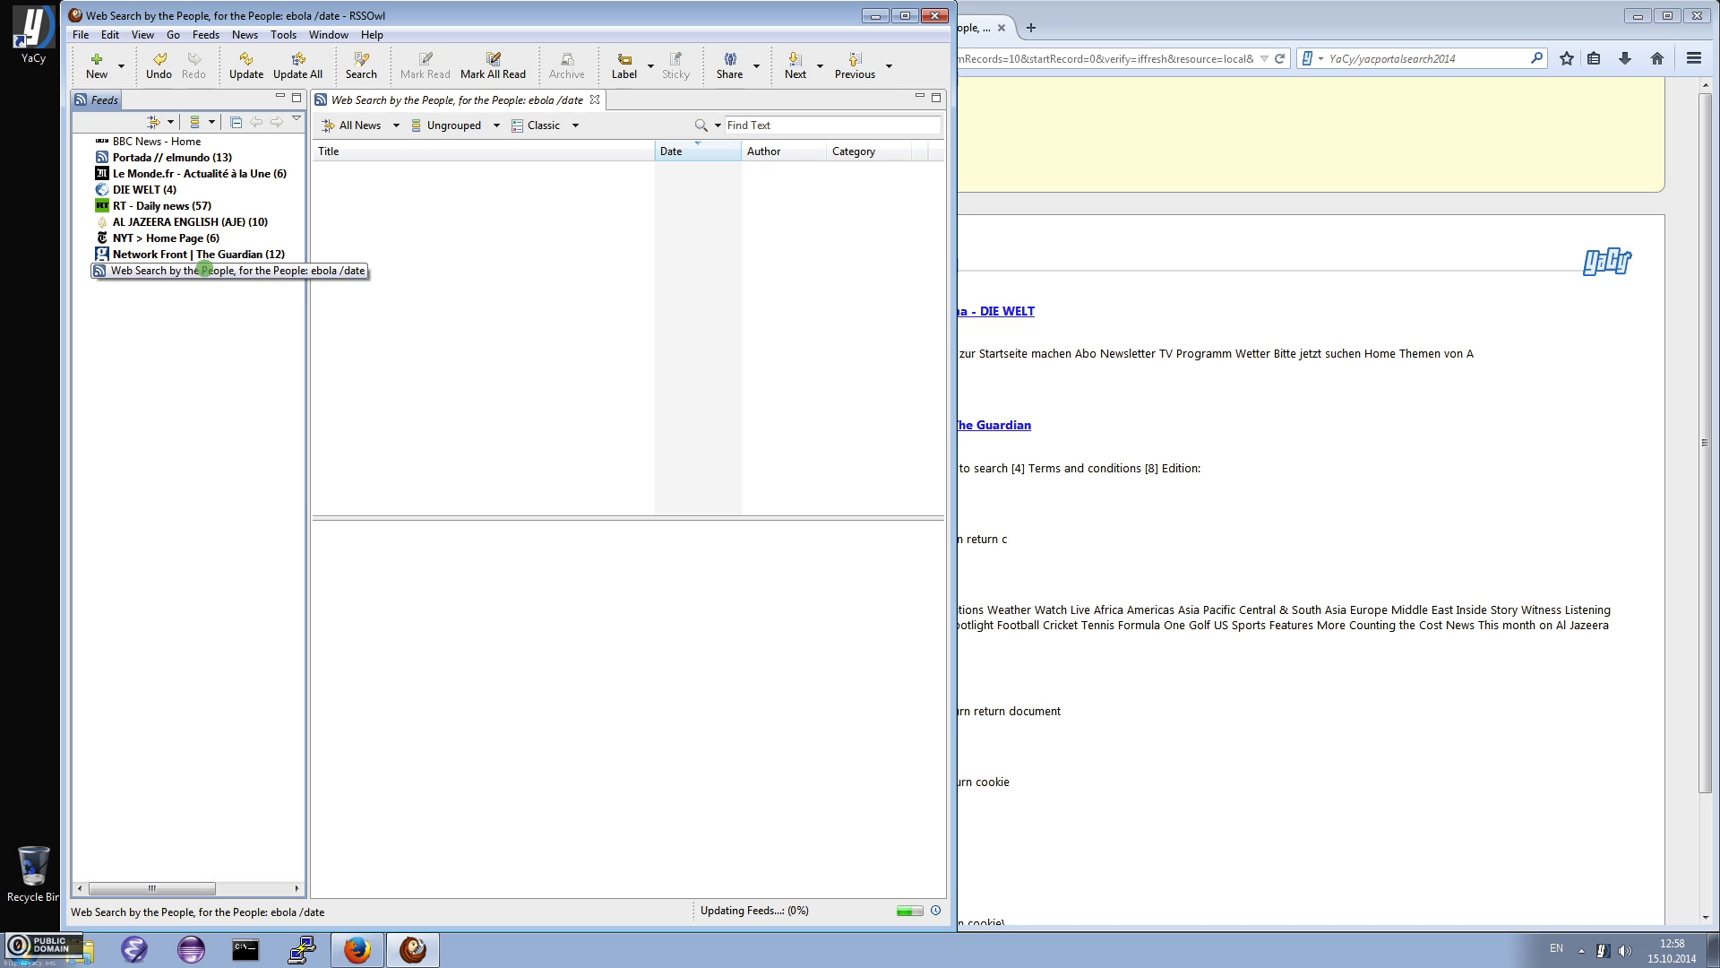
click(246, 67)
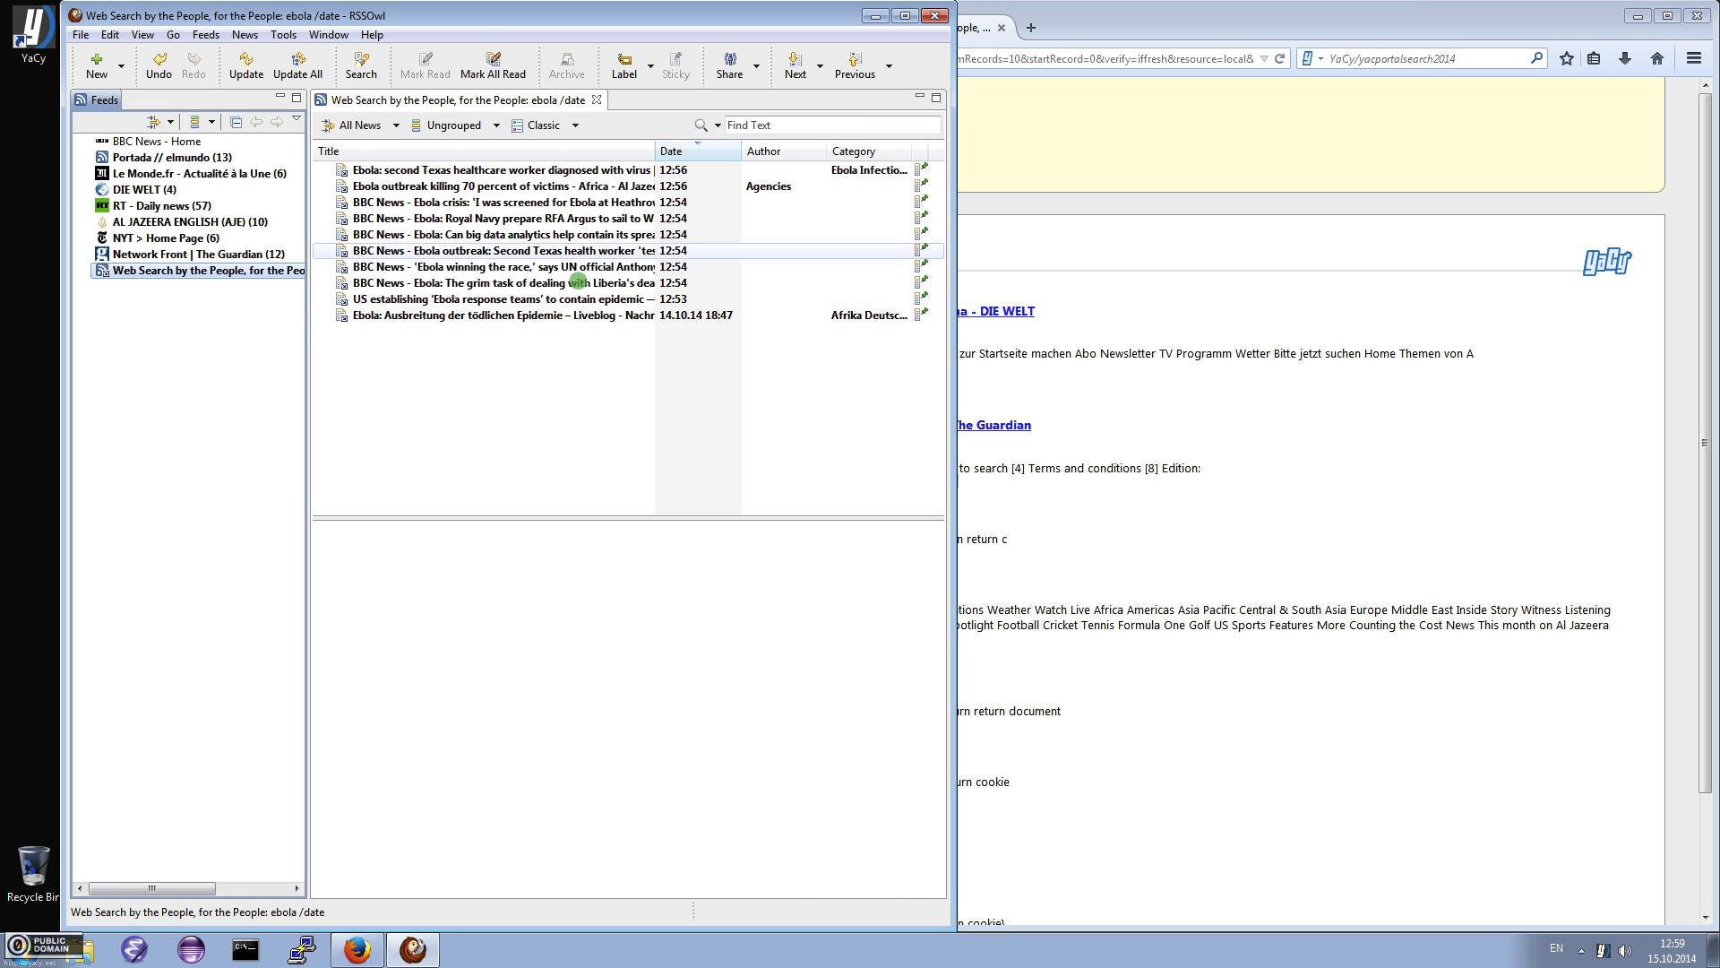
Return to the browser, close the RSS results page and view the search mode explanation on the ebola results
click(994, 163)
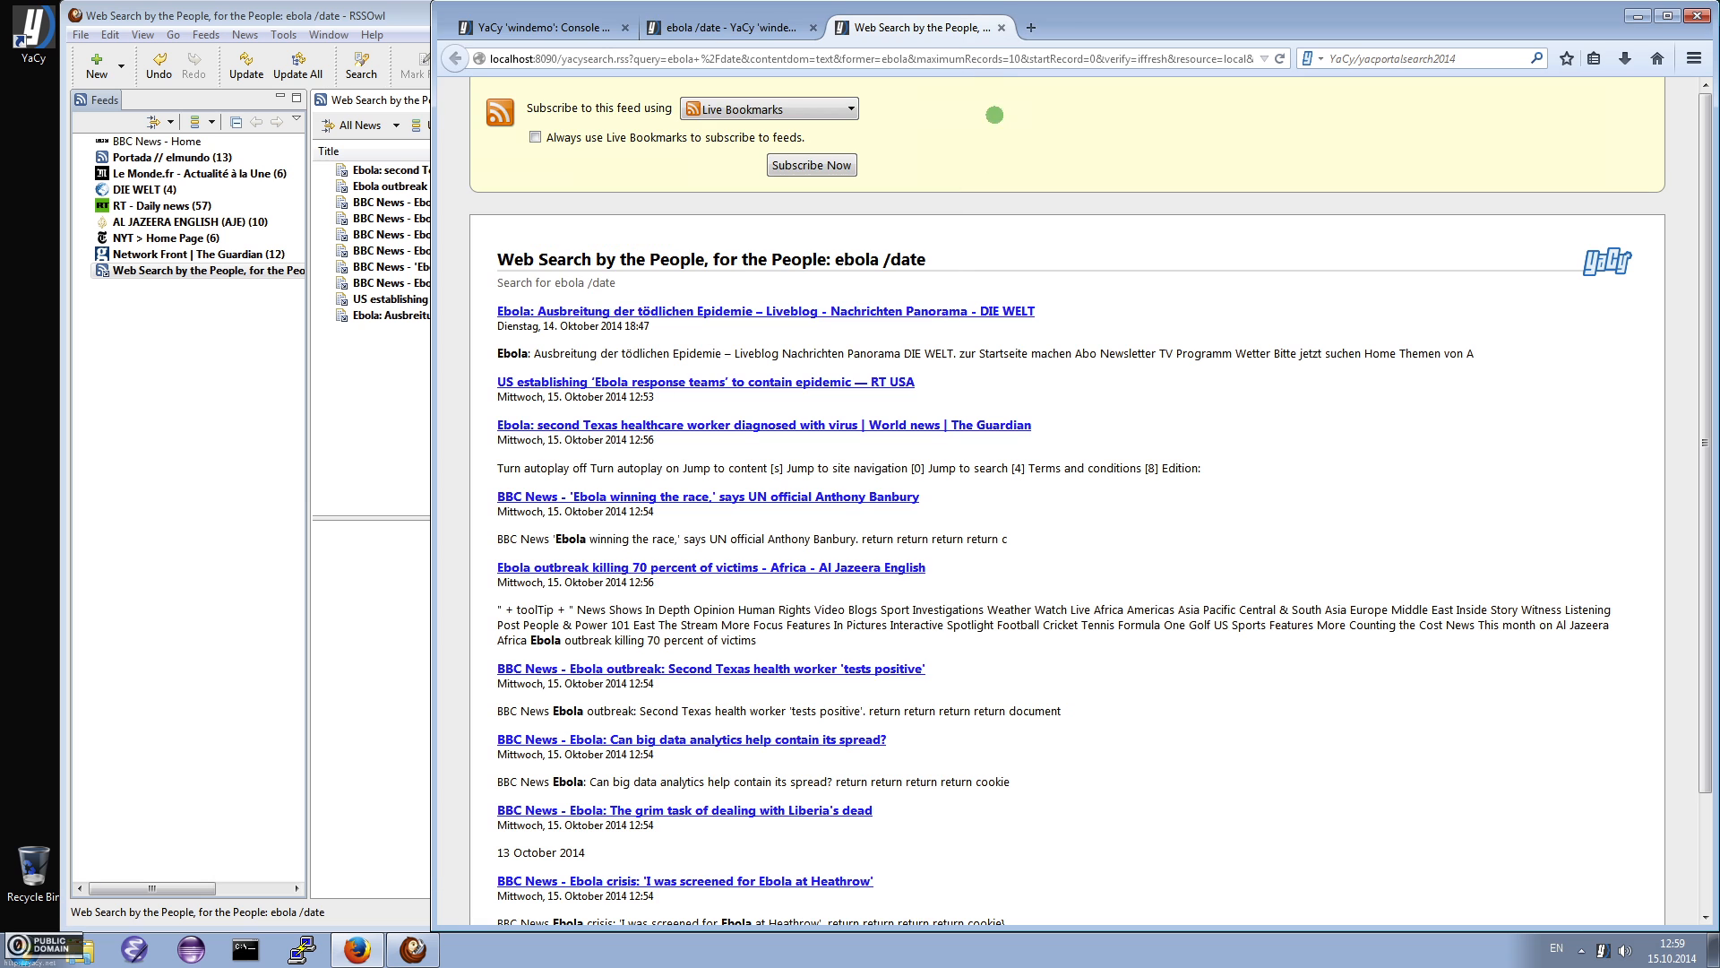
click(1000, 27)
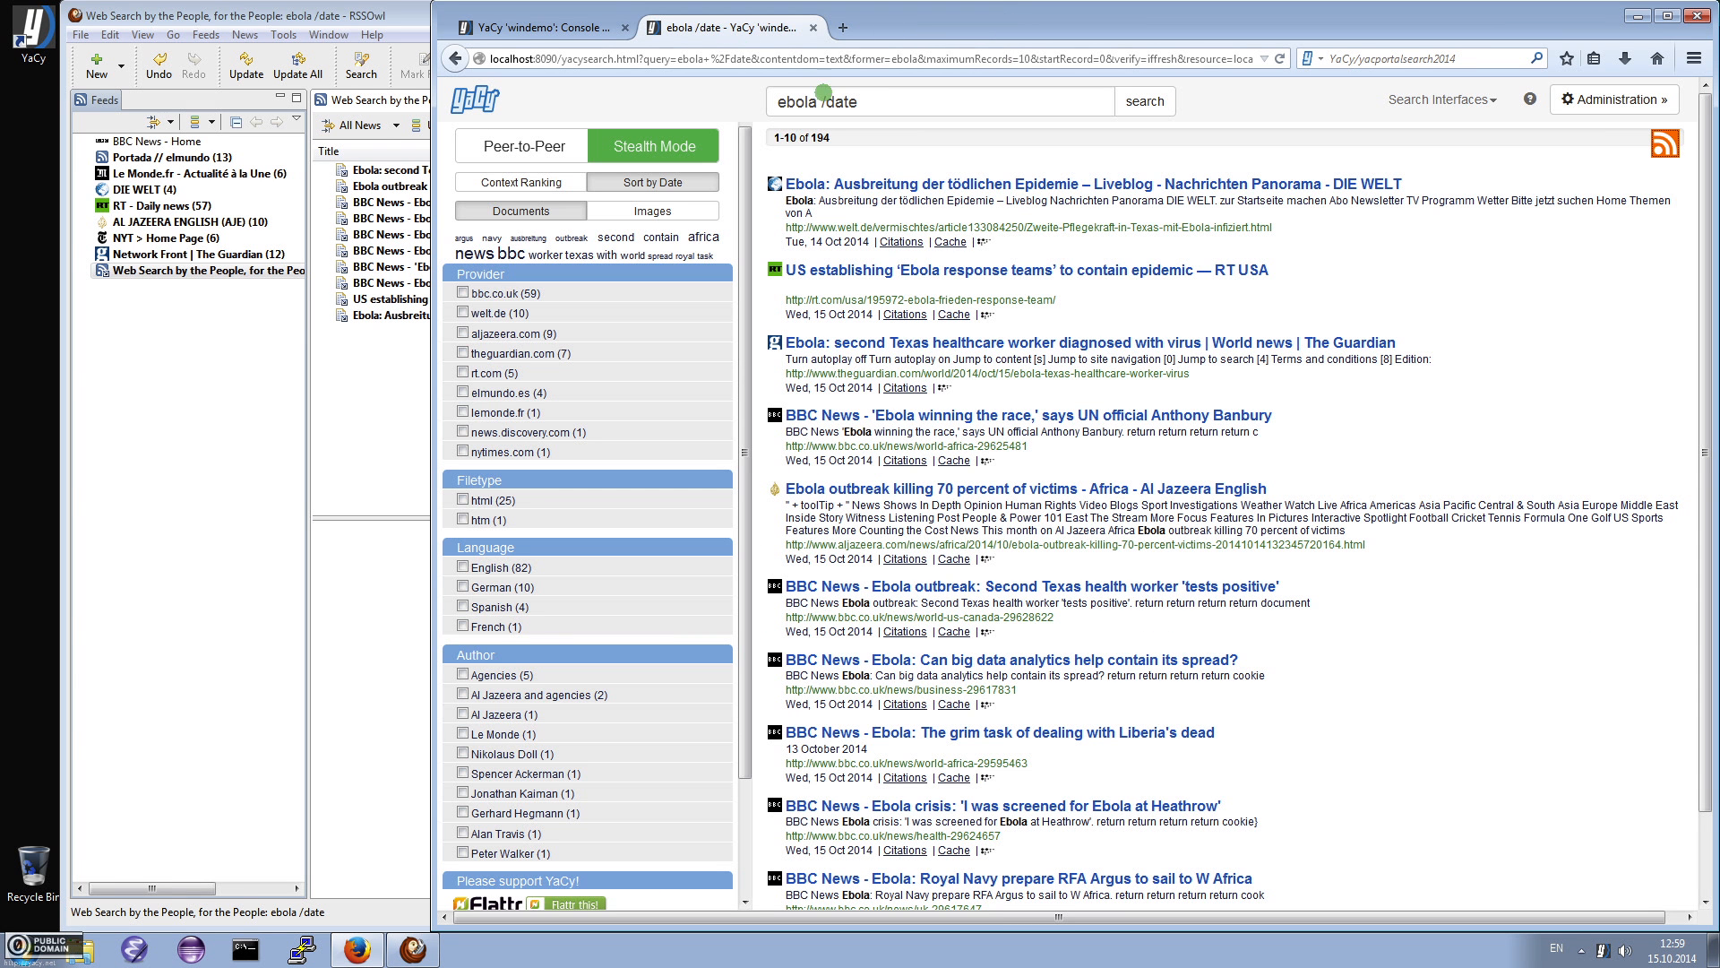
mouse_move(526, 146)
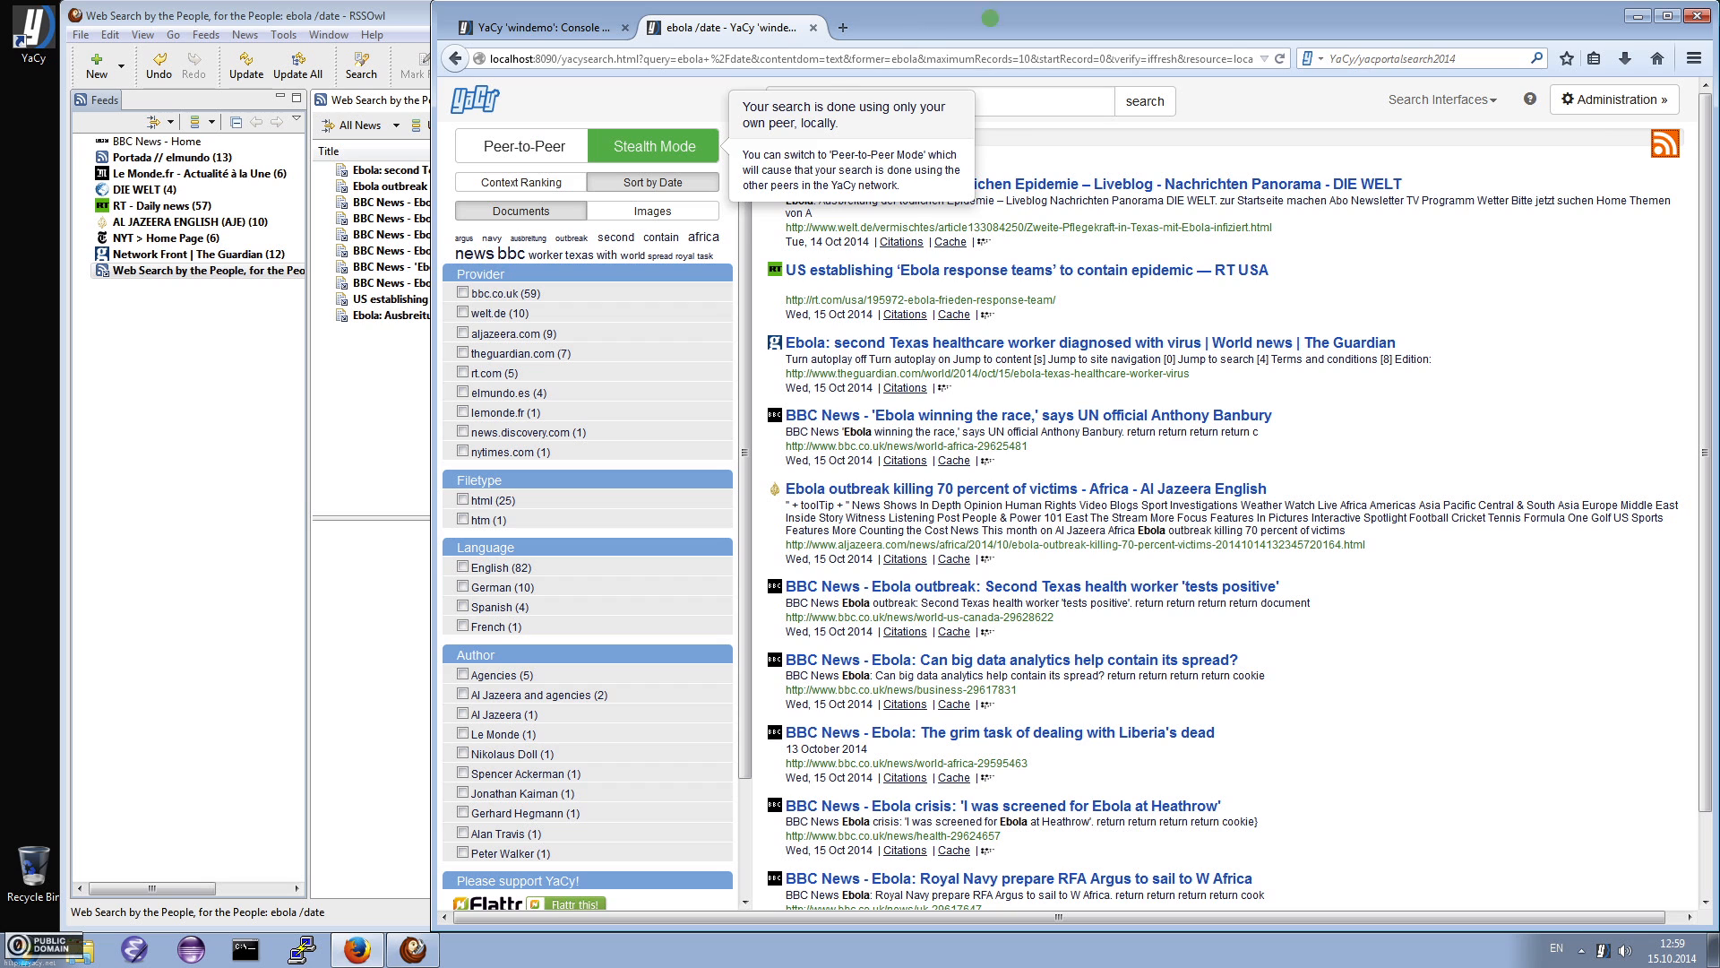
Search for "obama" in Peer-to-Peer mode and sort the results by date
click(810, 95)
triple_click(774, 99)
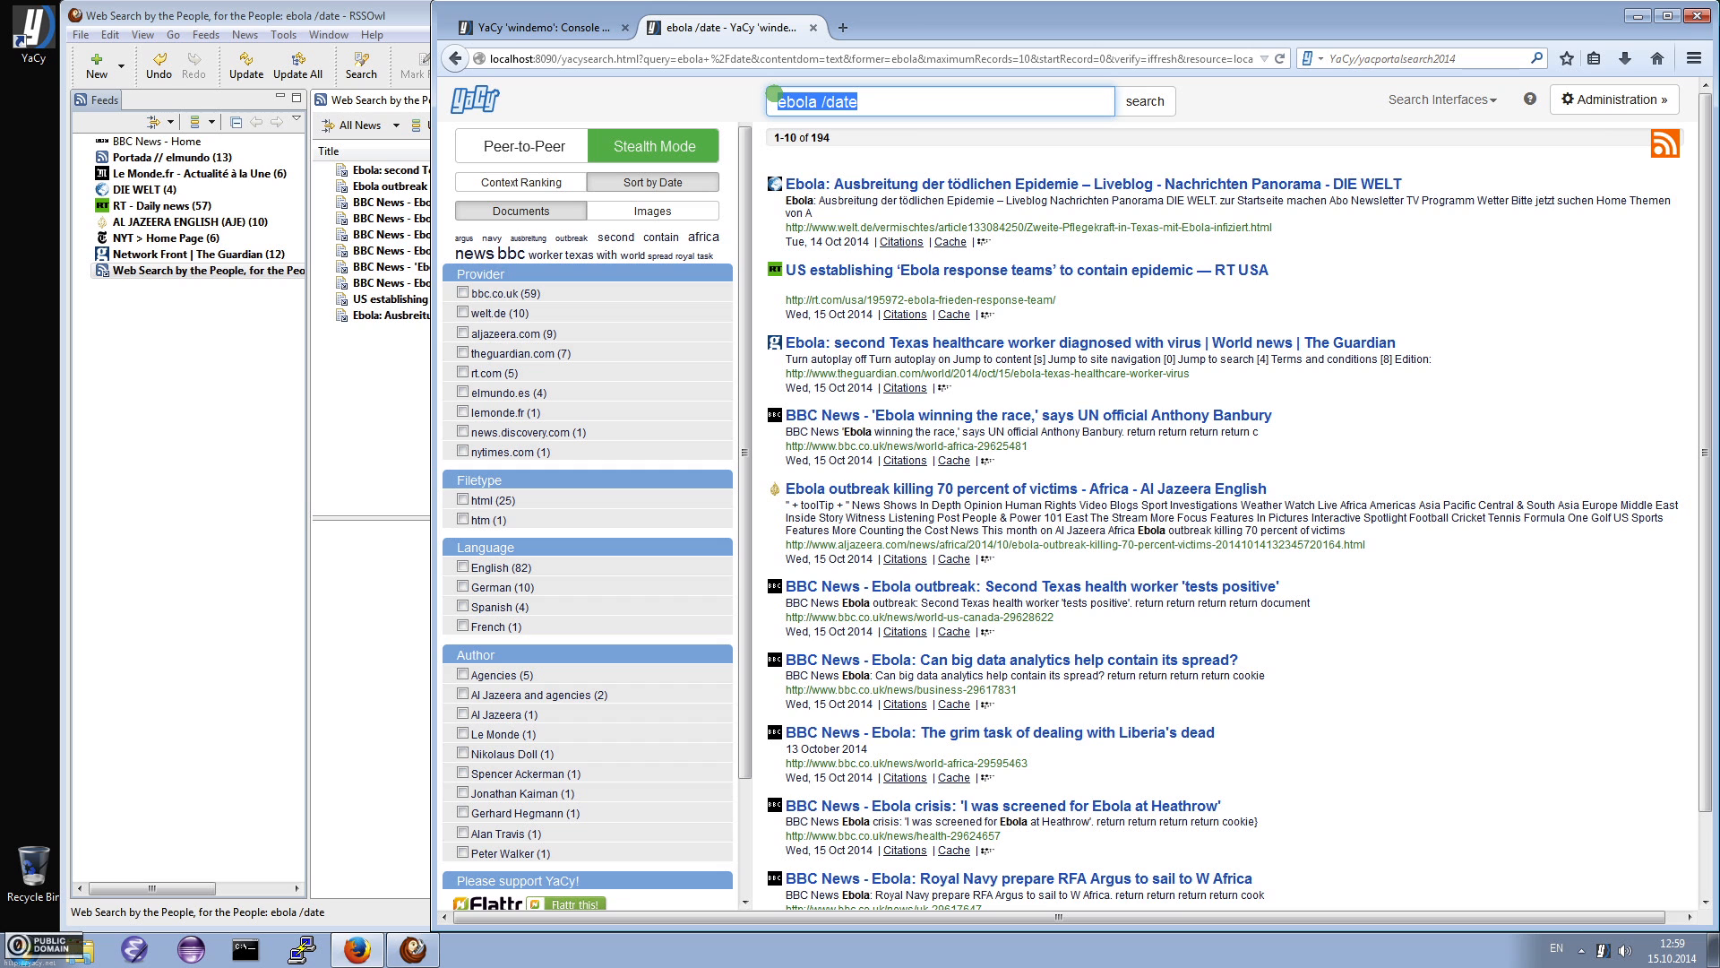
text(obama)
key(Return)
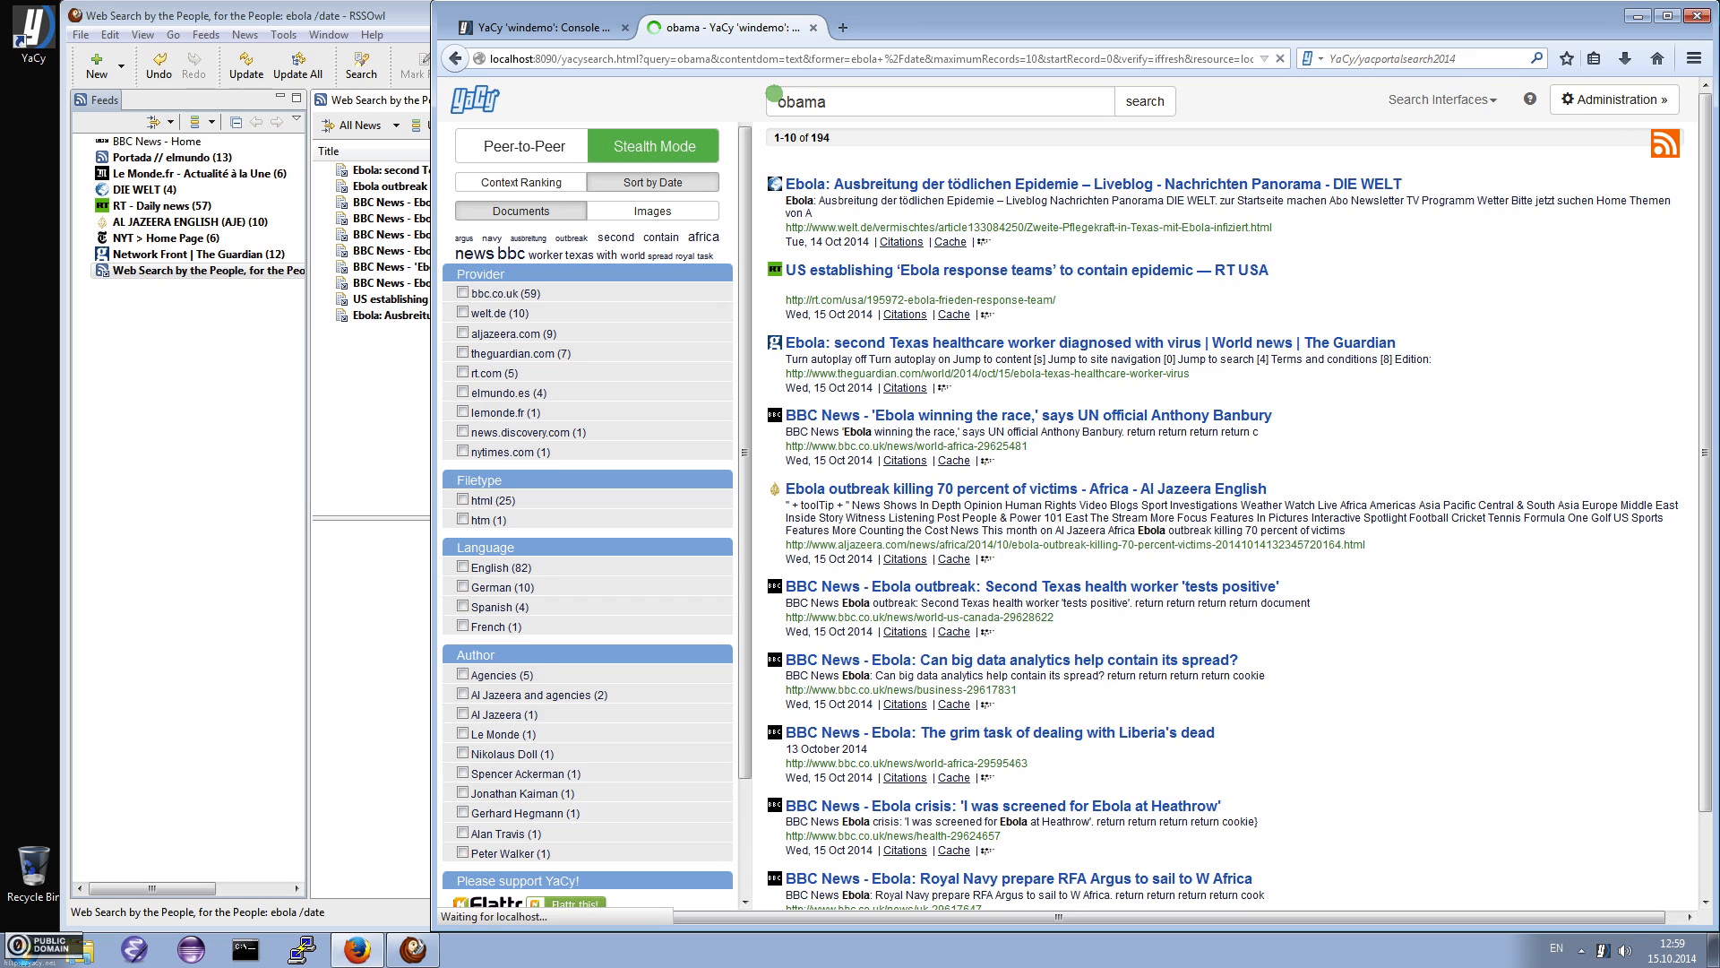
click(532, 145)
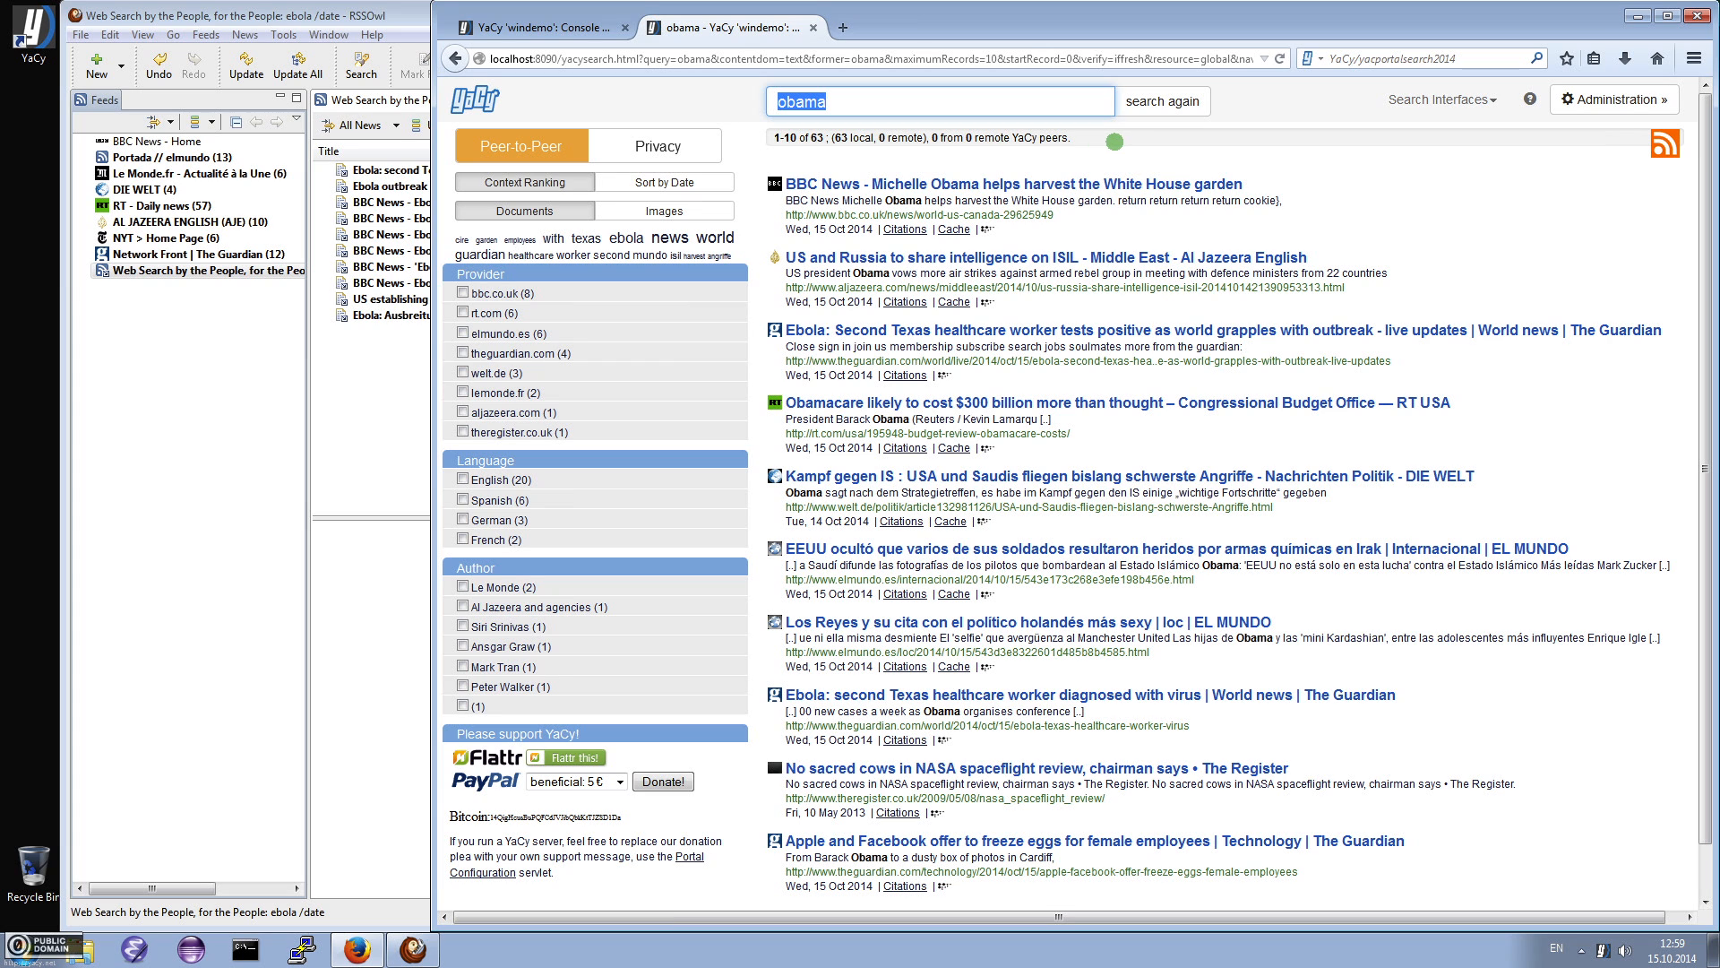
click(688, 182)
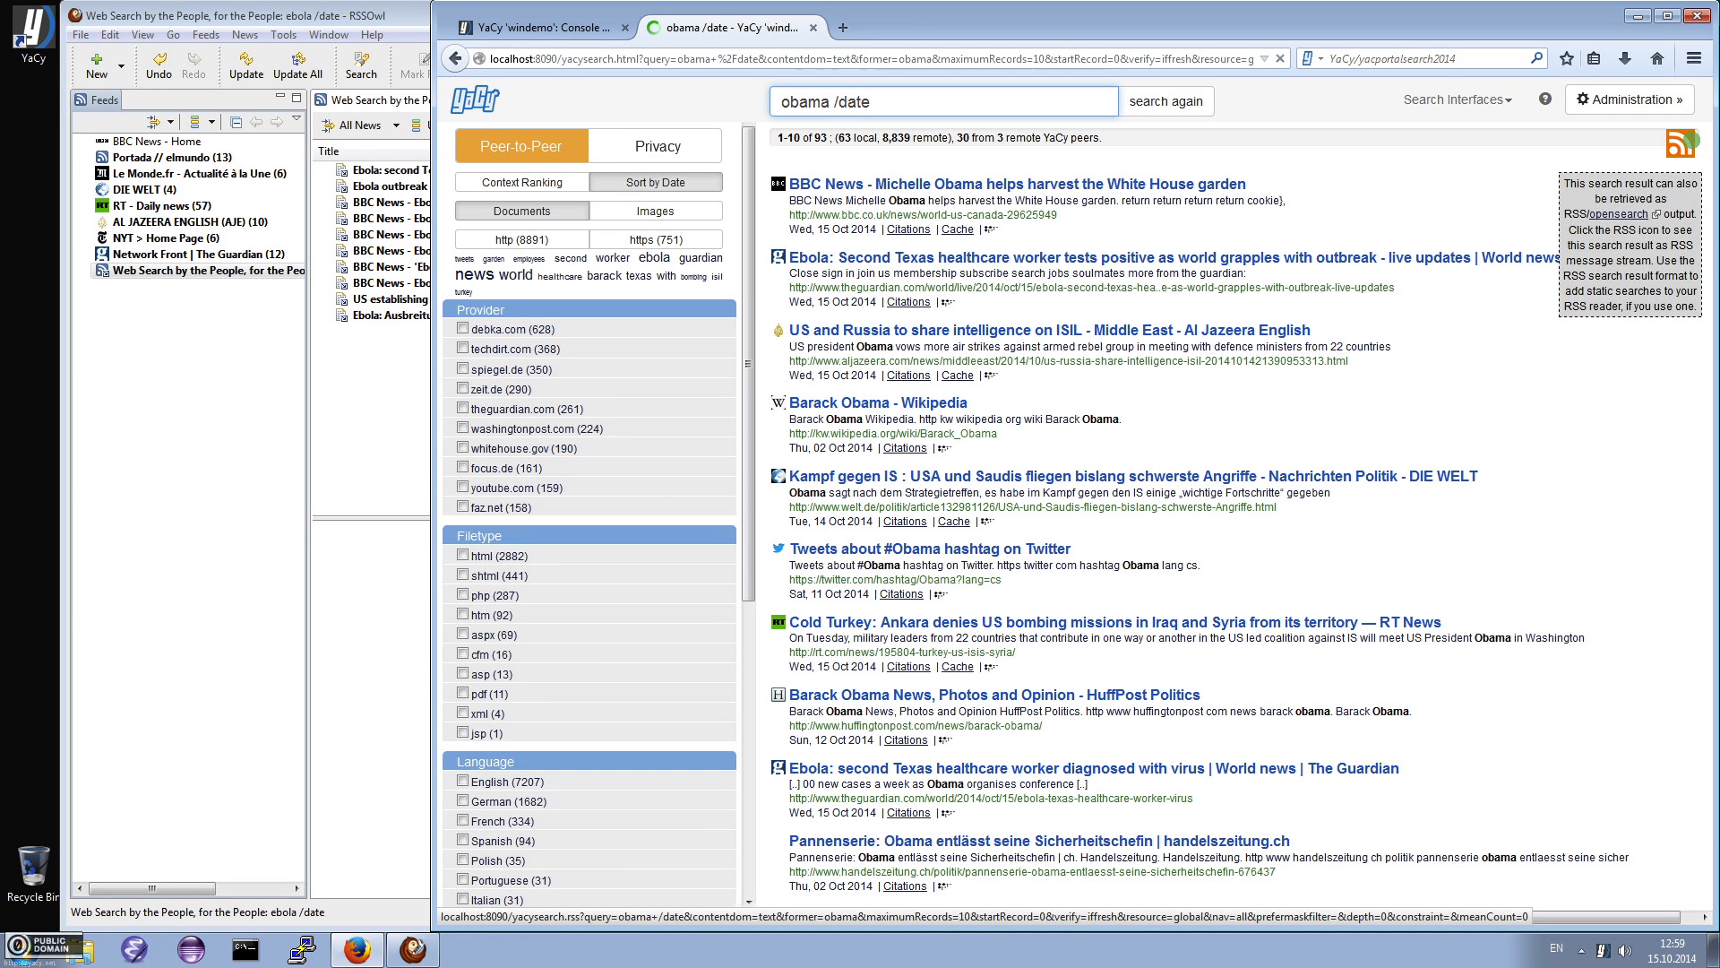
Open the RSS version of the obama search results and copy the feed's address
click(1665, 143)
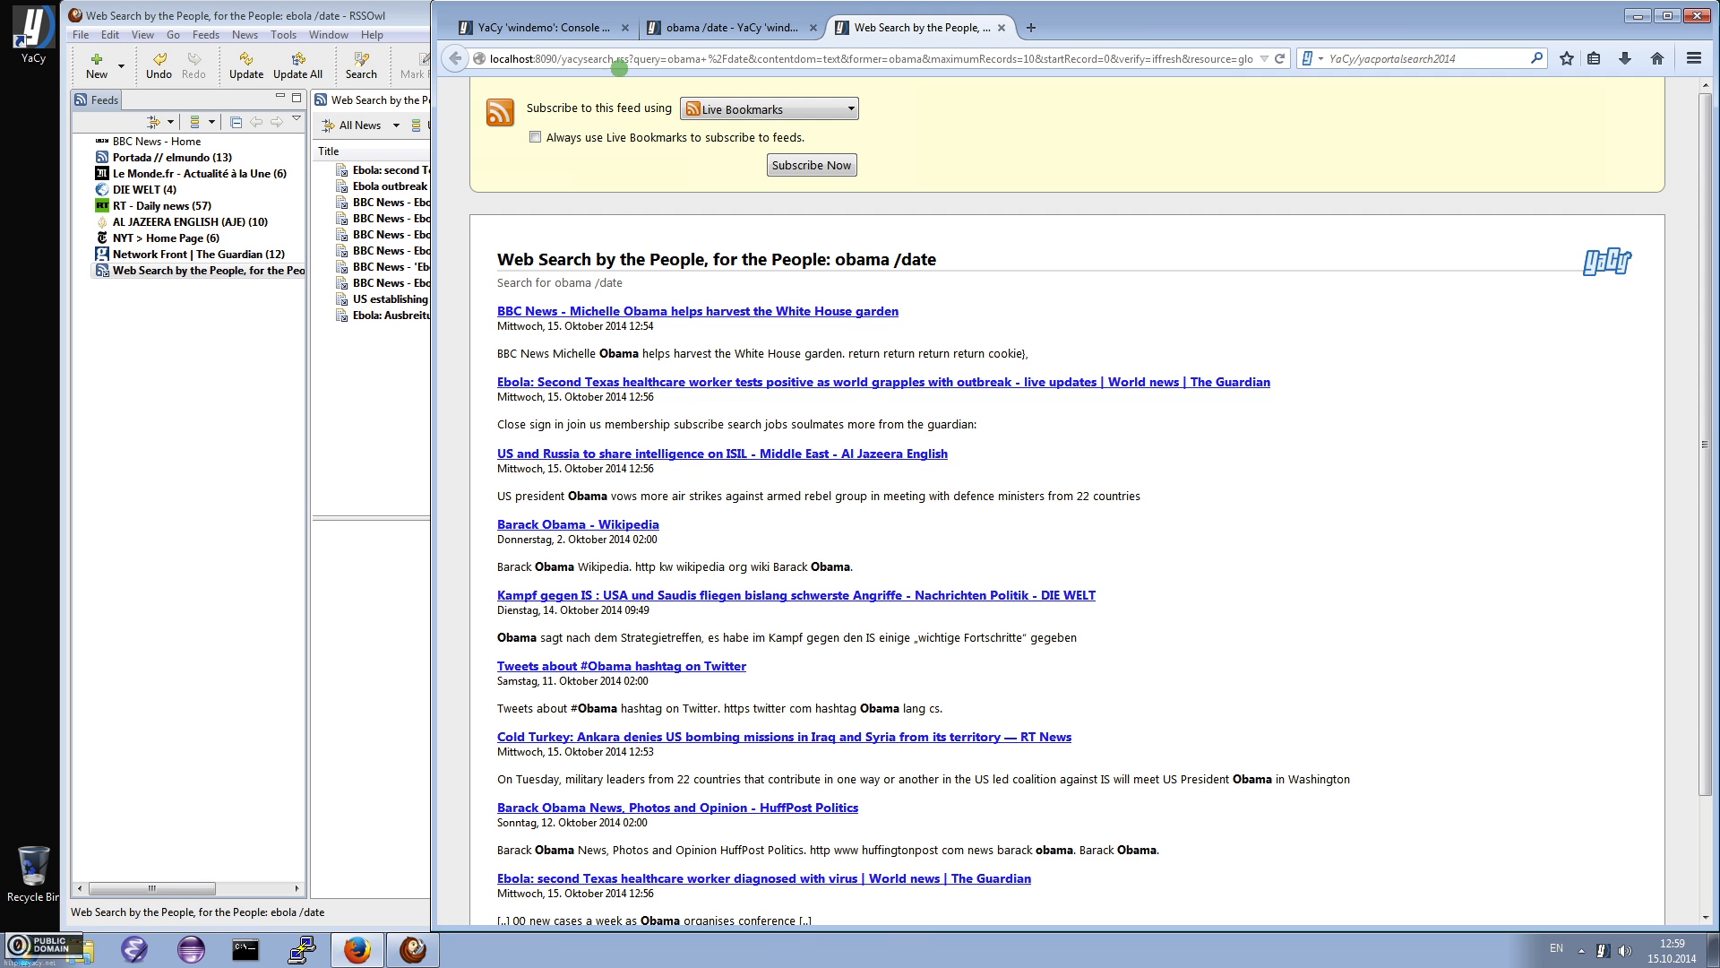
click(620, 58)
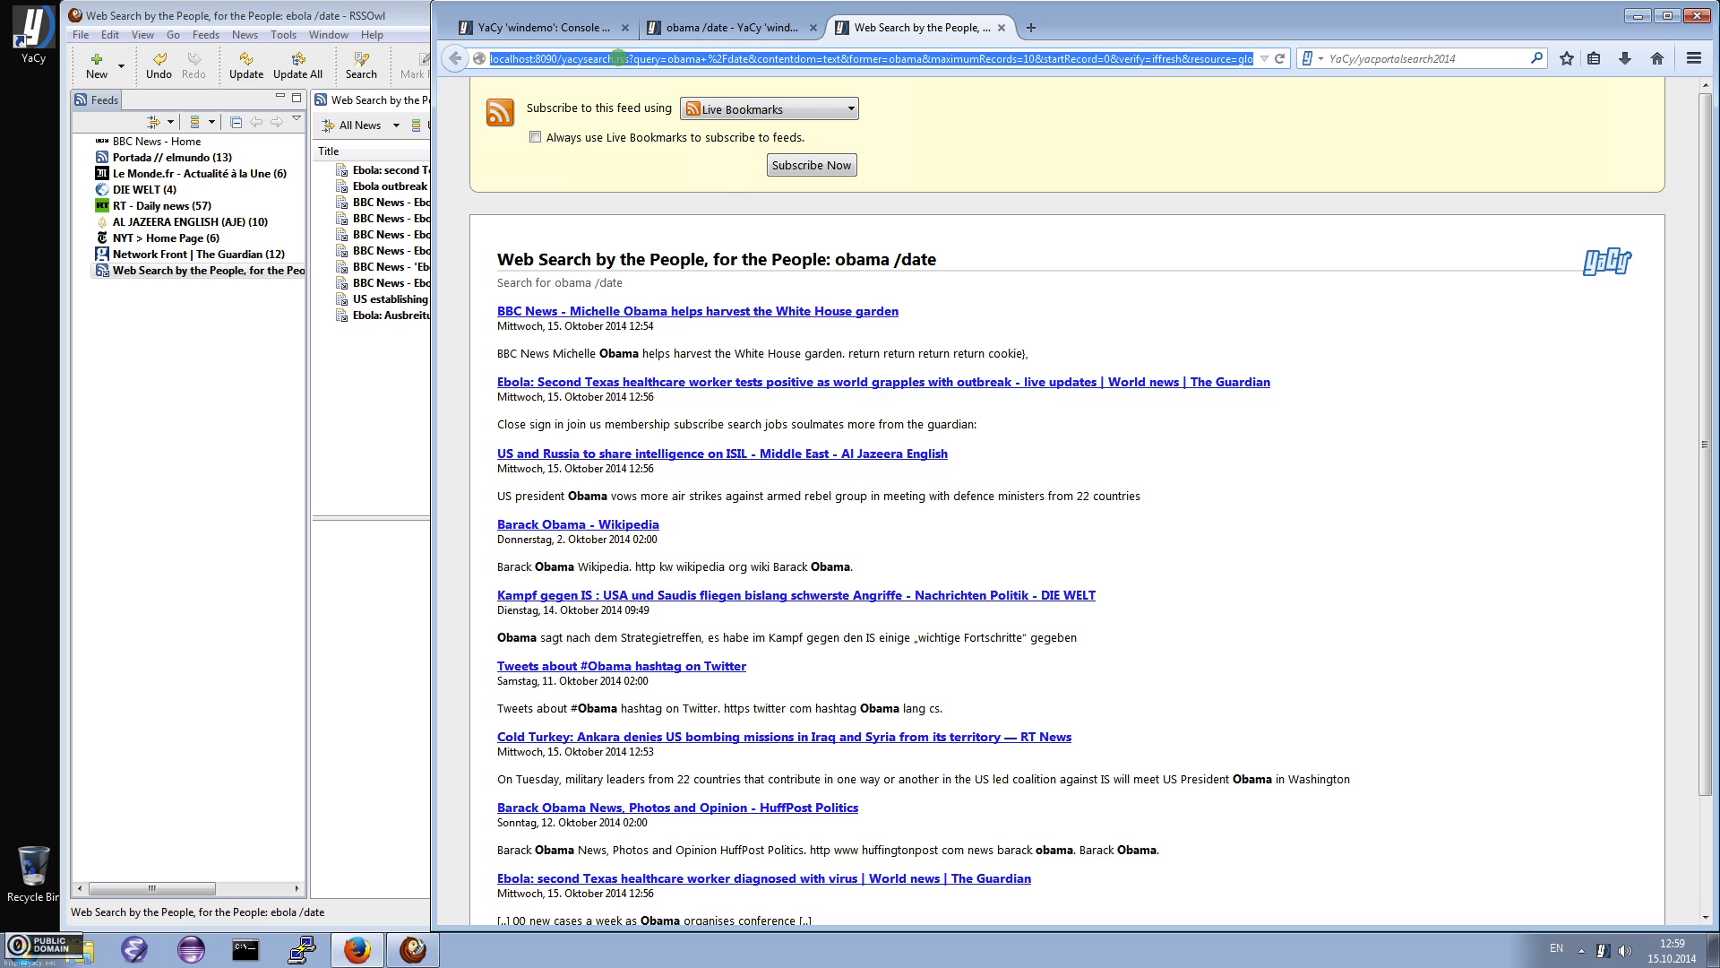
right_click(619, 58)
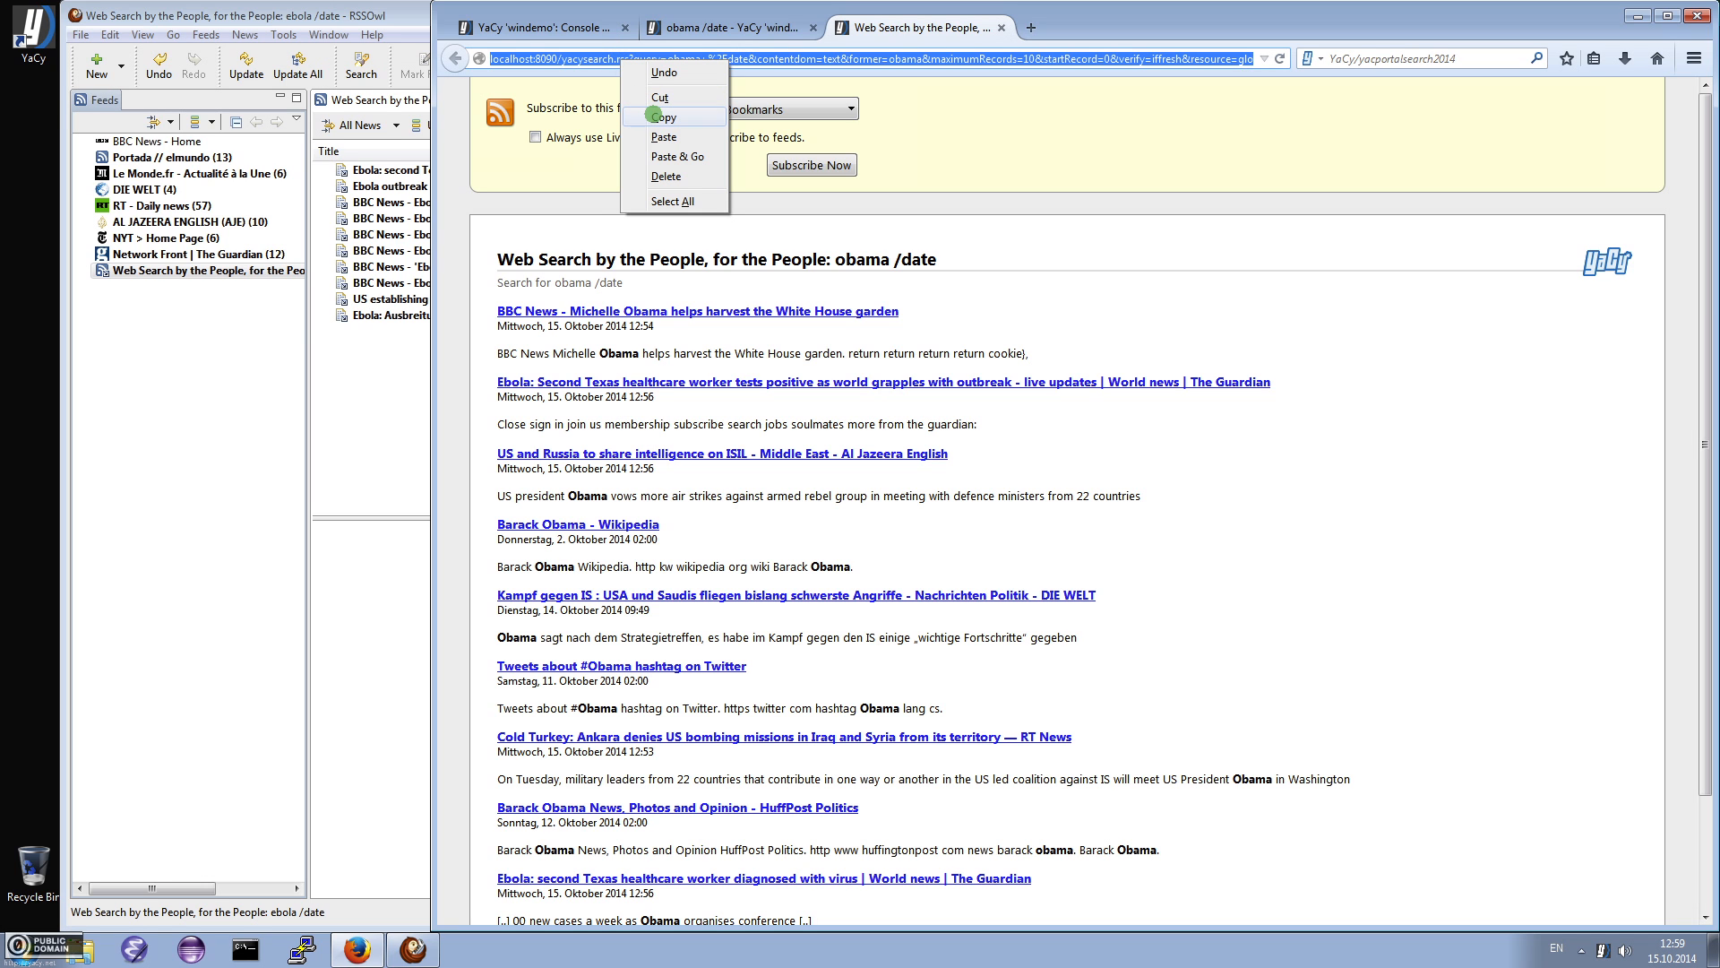
click(652, 115)
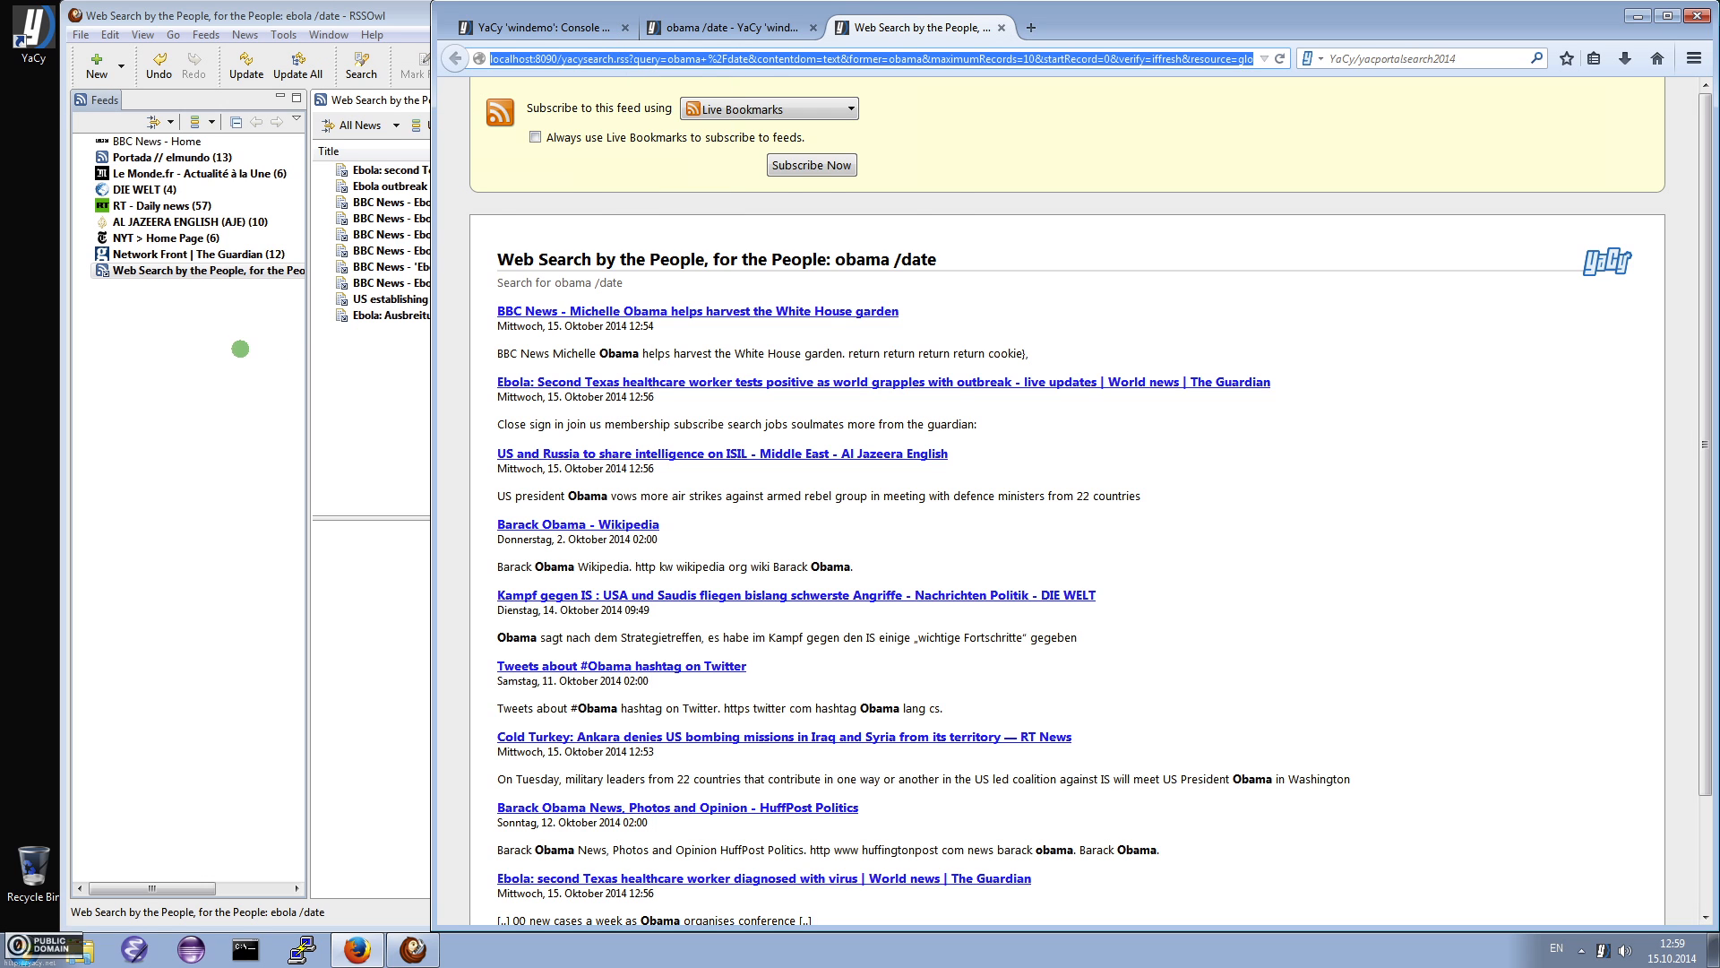
In RSSOwl, add the copied obama search address as a new feed named by its title, and open and update it
click(239, 349)
click(97, 59)
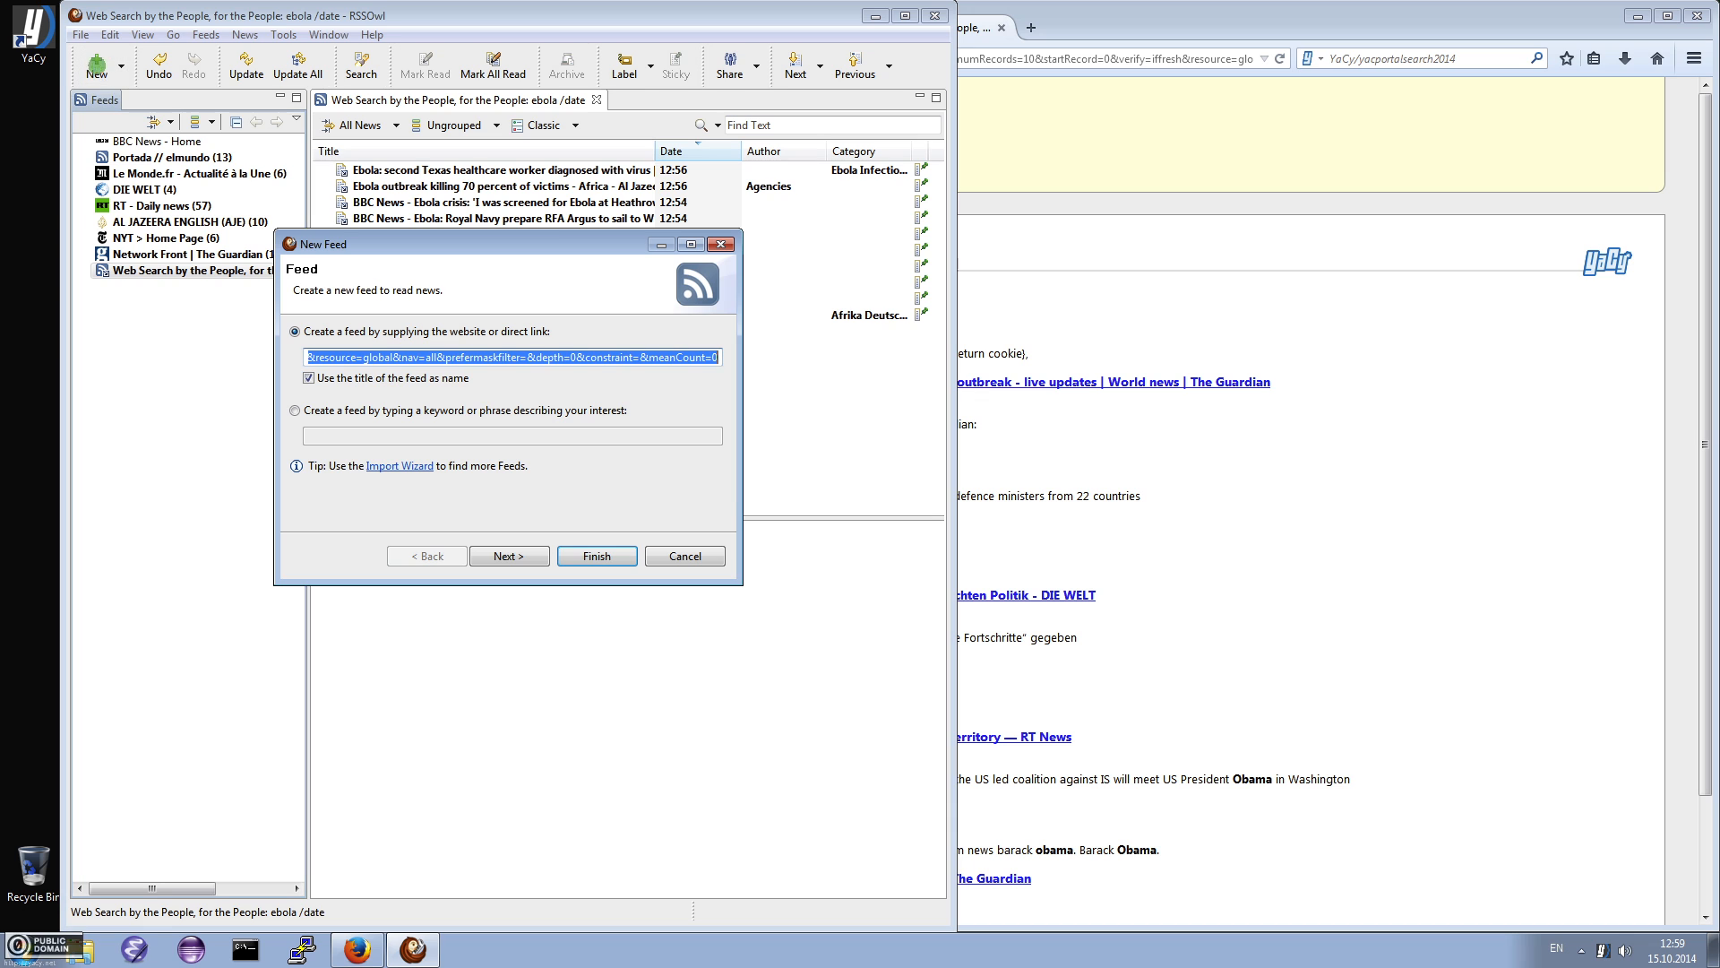
click(508, 555)
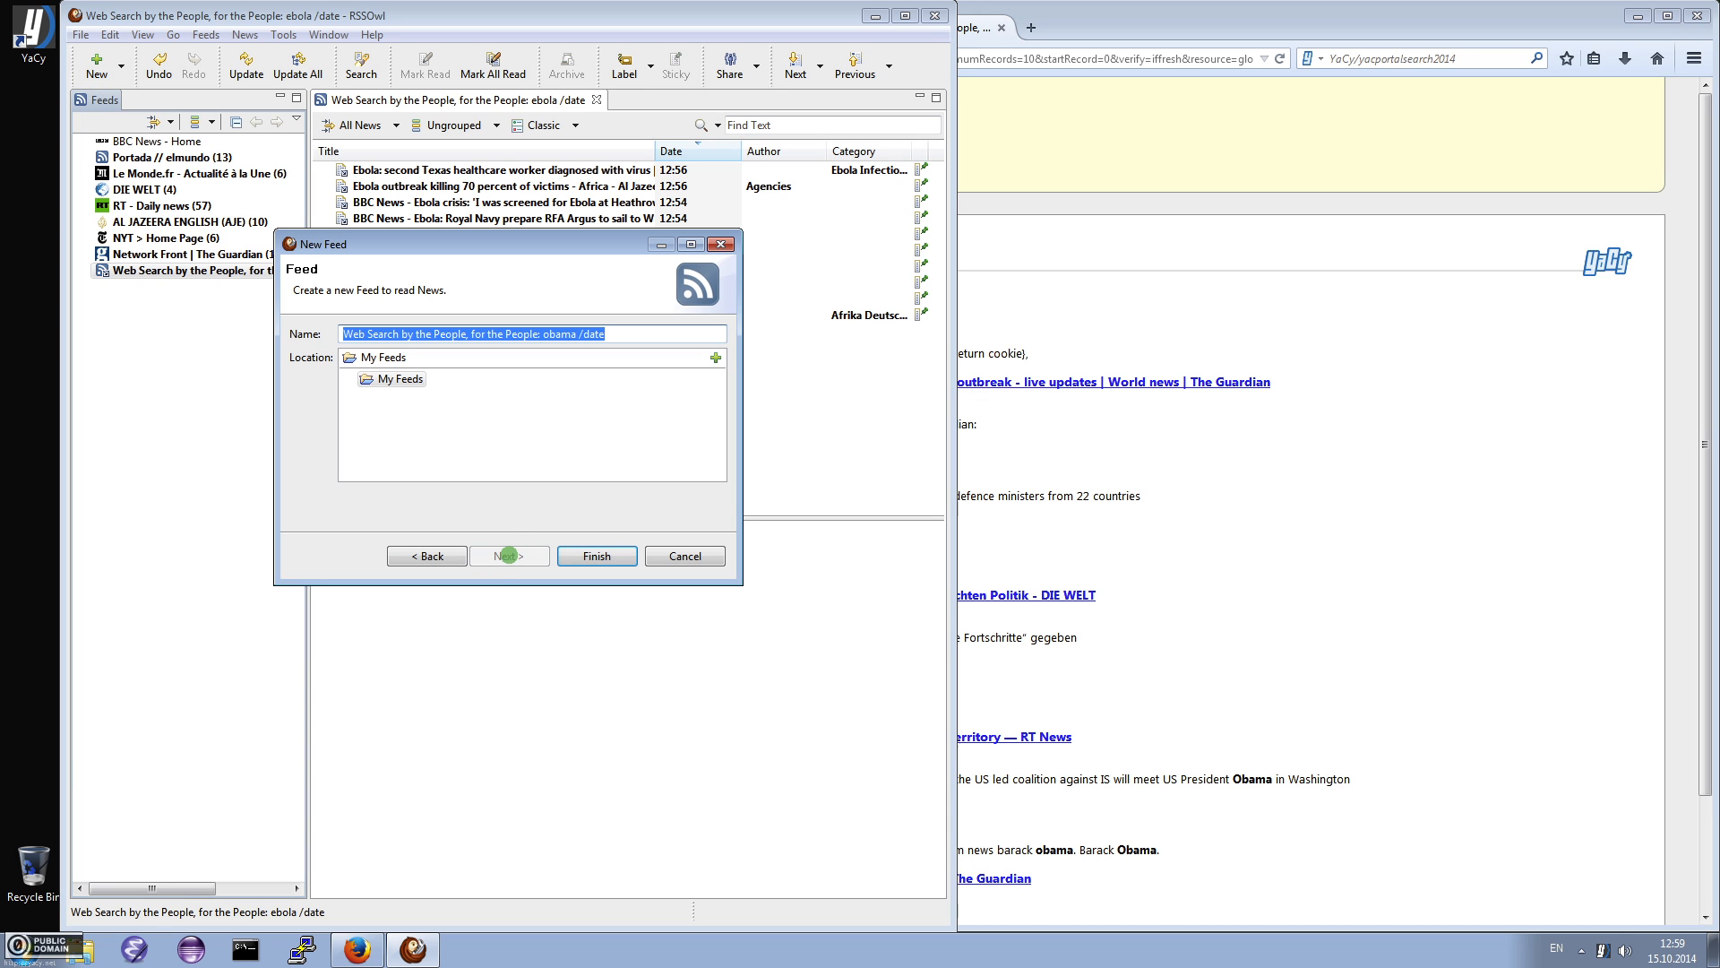
click(584, 556)
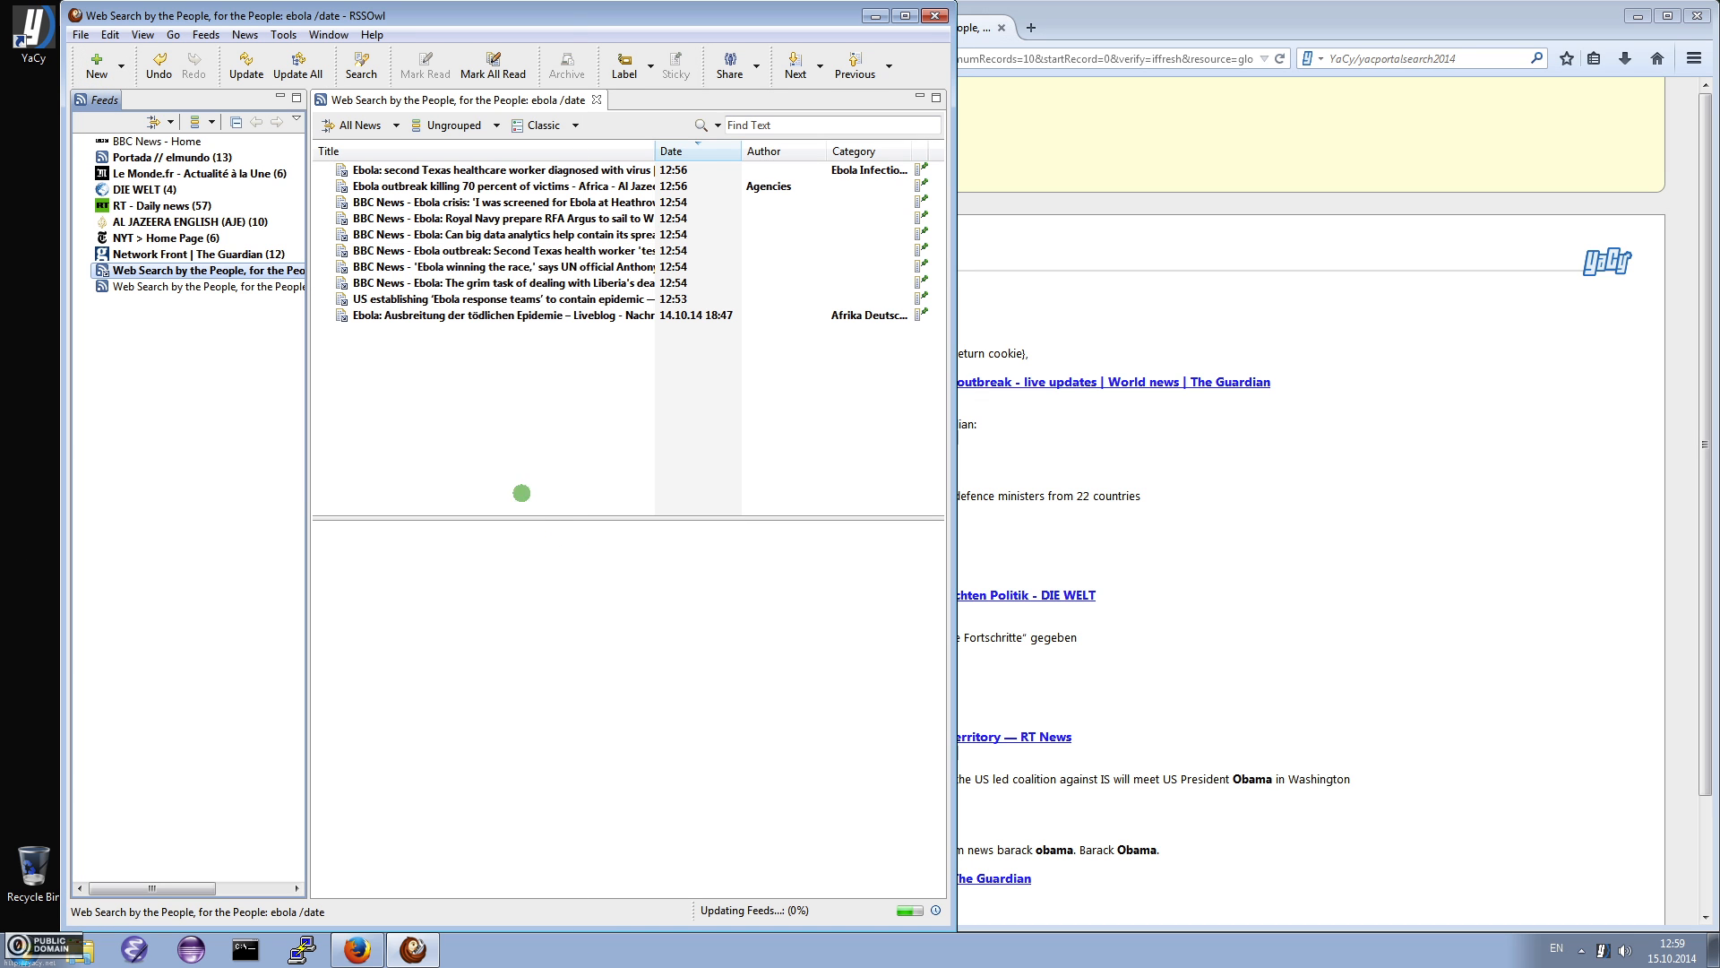
click(267, 287)
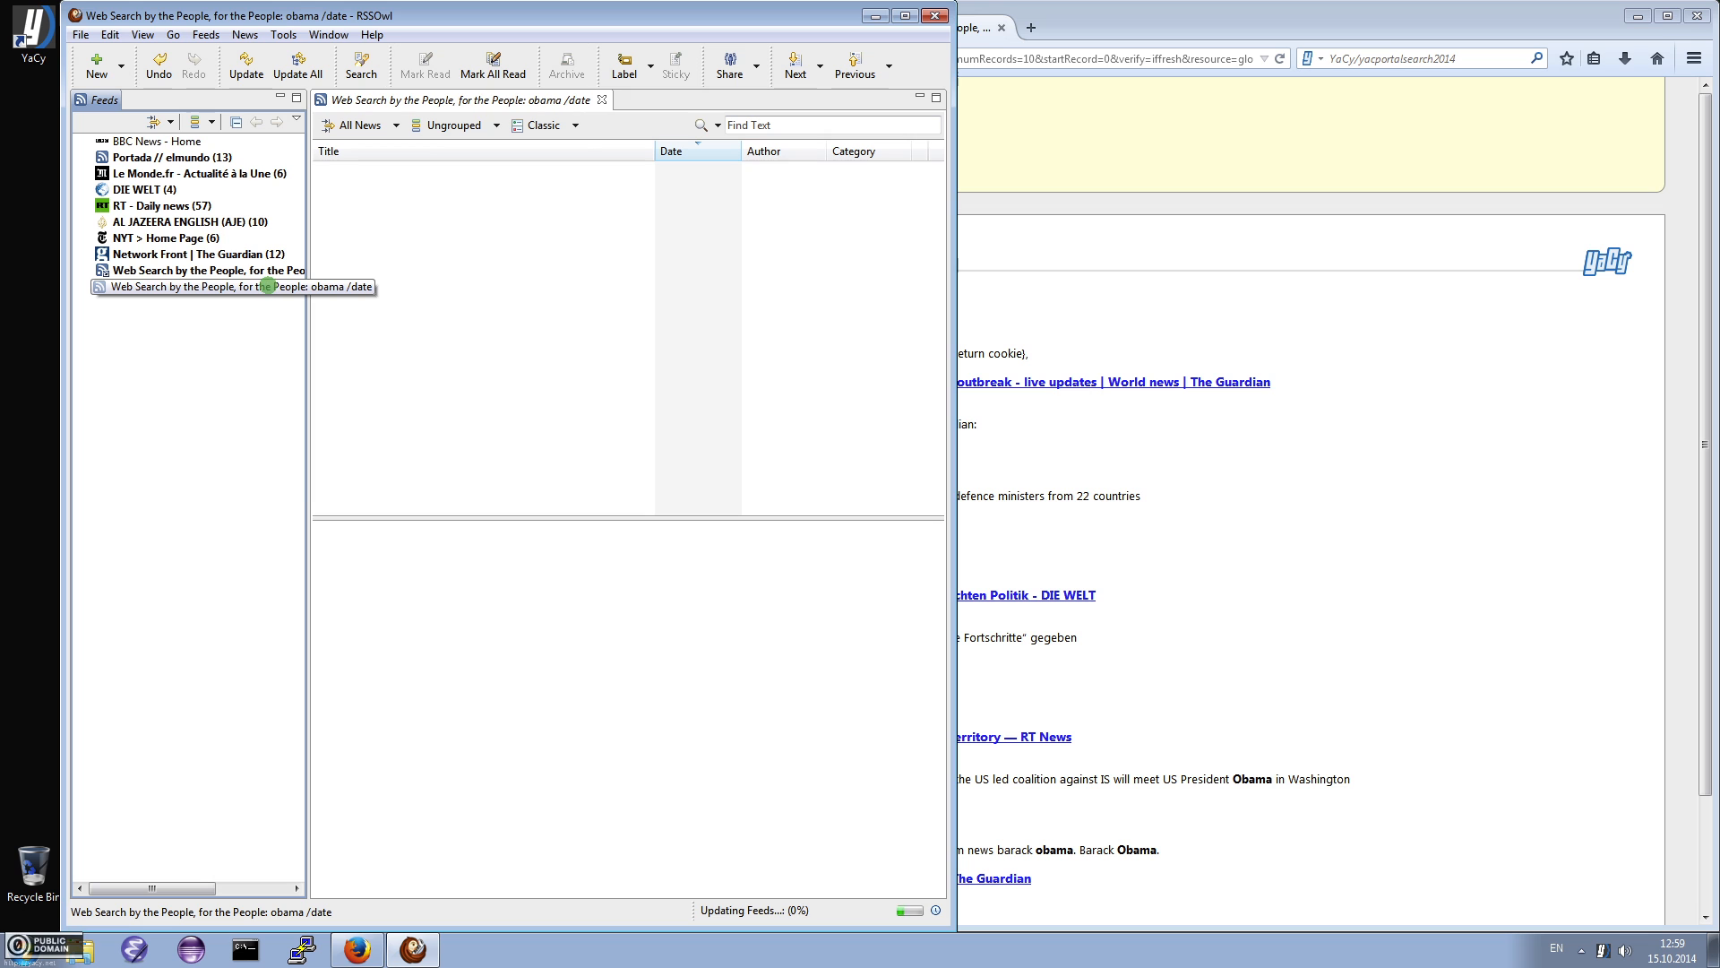
click(242, 60)
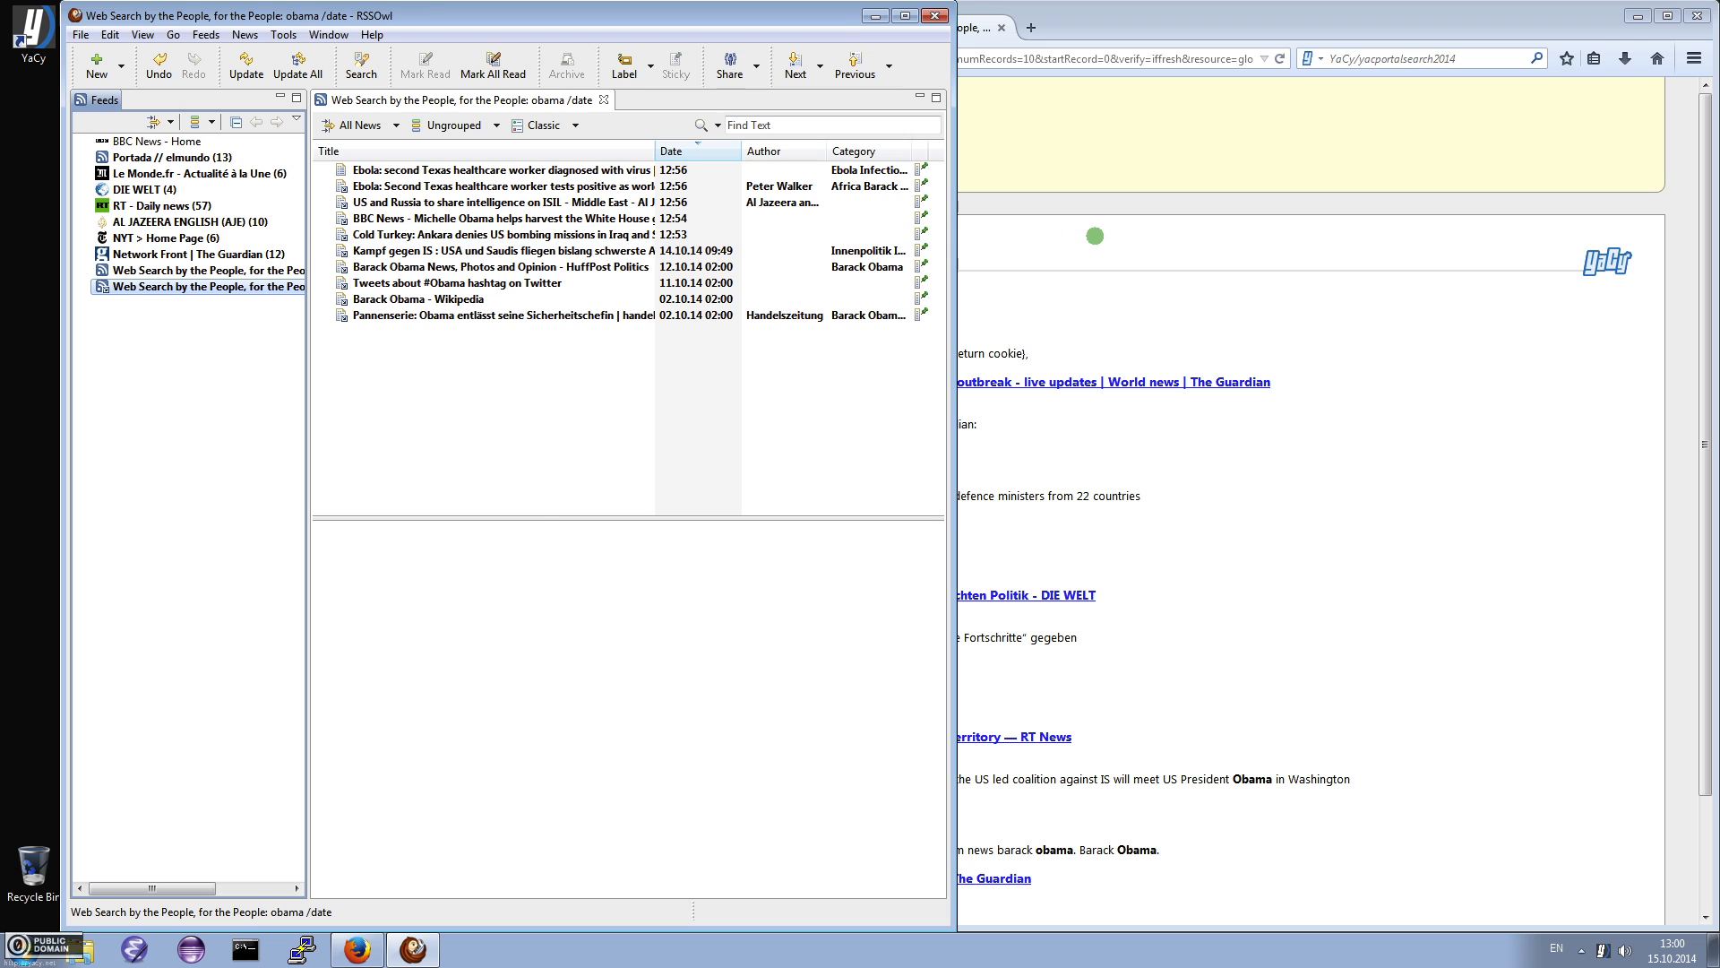
Back in the browser, view the obama results as RSS by changing yacysearch.html to yacysearch.rss in the address, and return to the results page
click(1034, 48)
click(1004, 26)
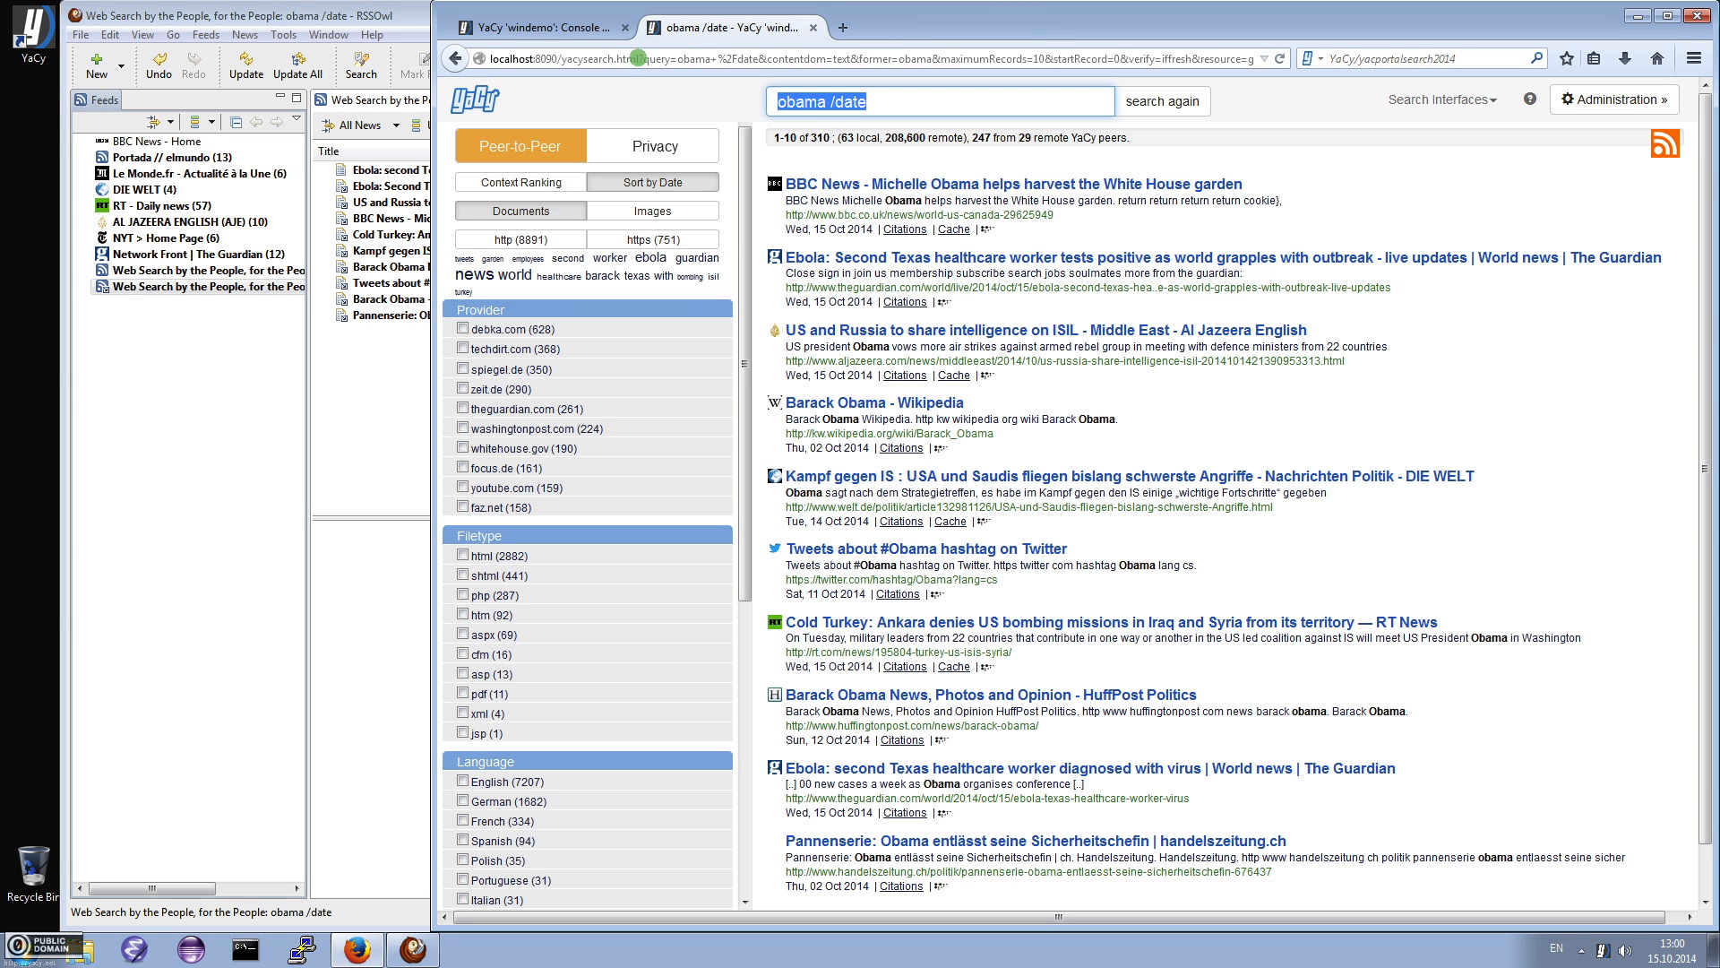
click(638, 59)
click(640, 60)
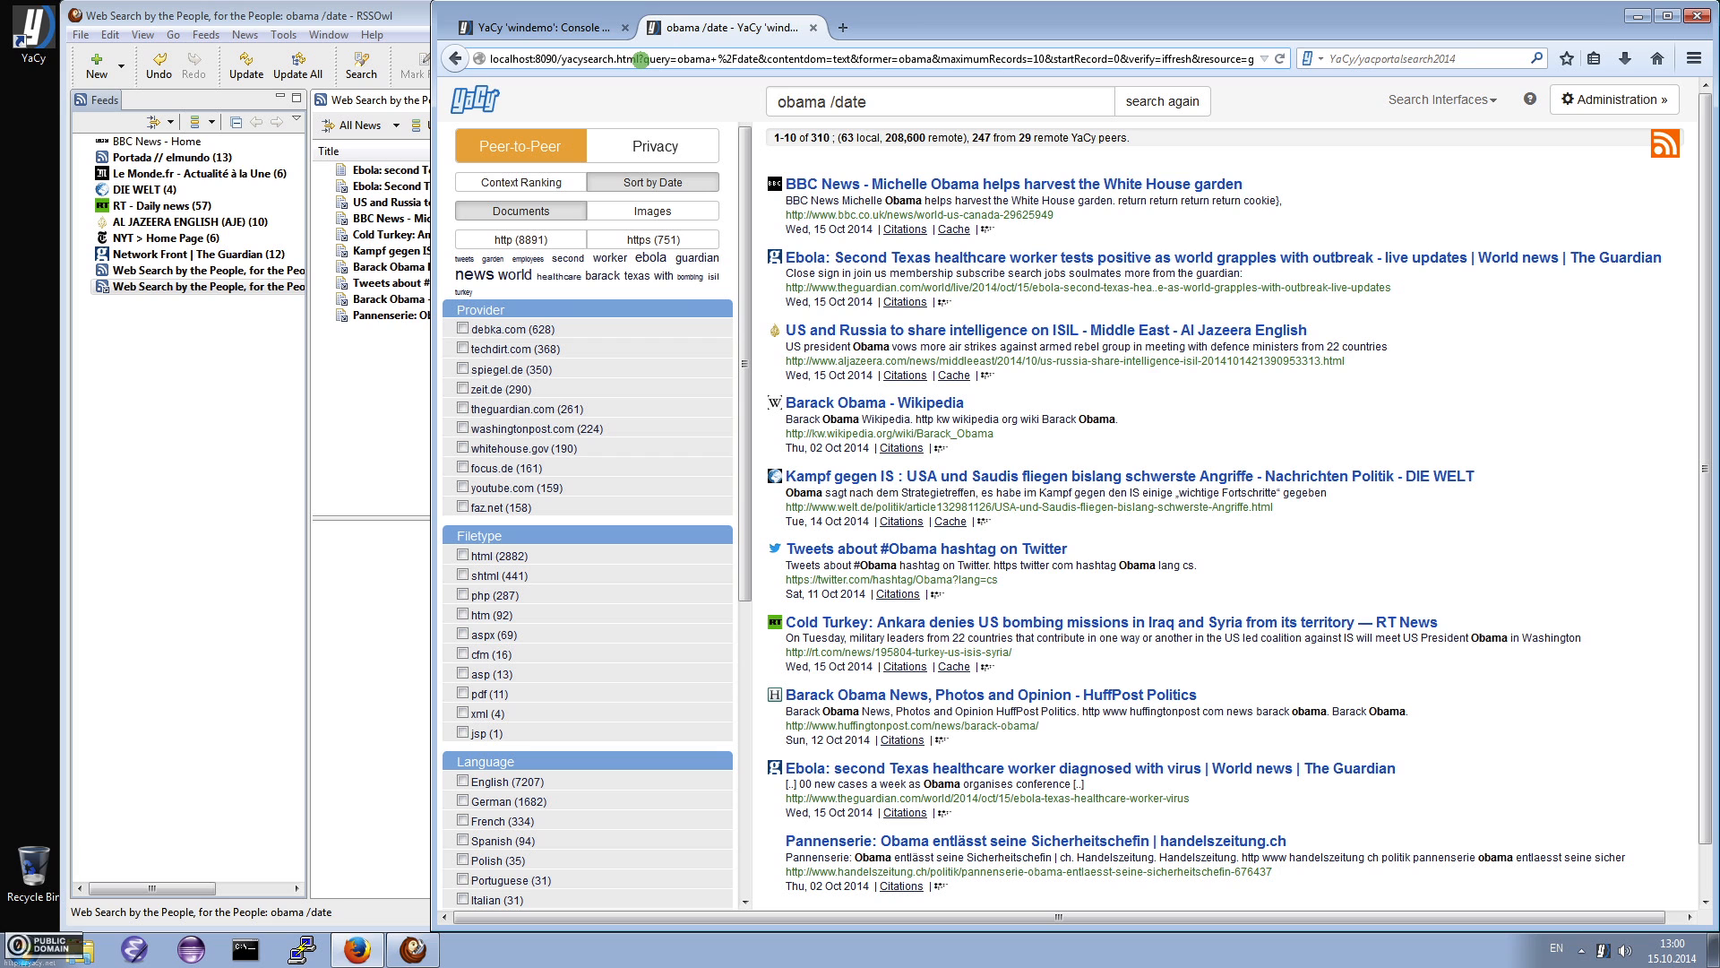
key(BackSpace)
key(BackSpace)
key(BackSpace)
key(BackSpace)
text(rss)
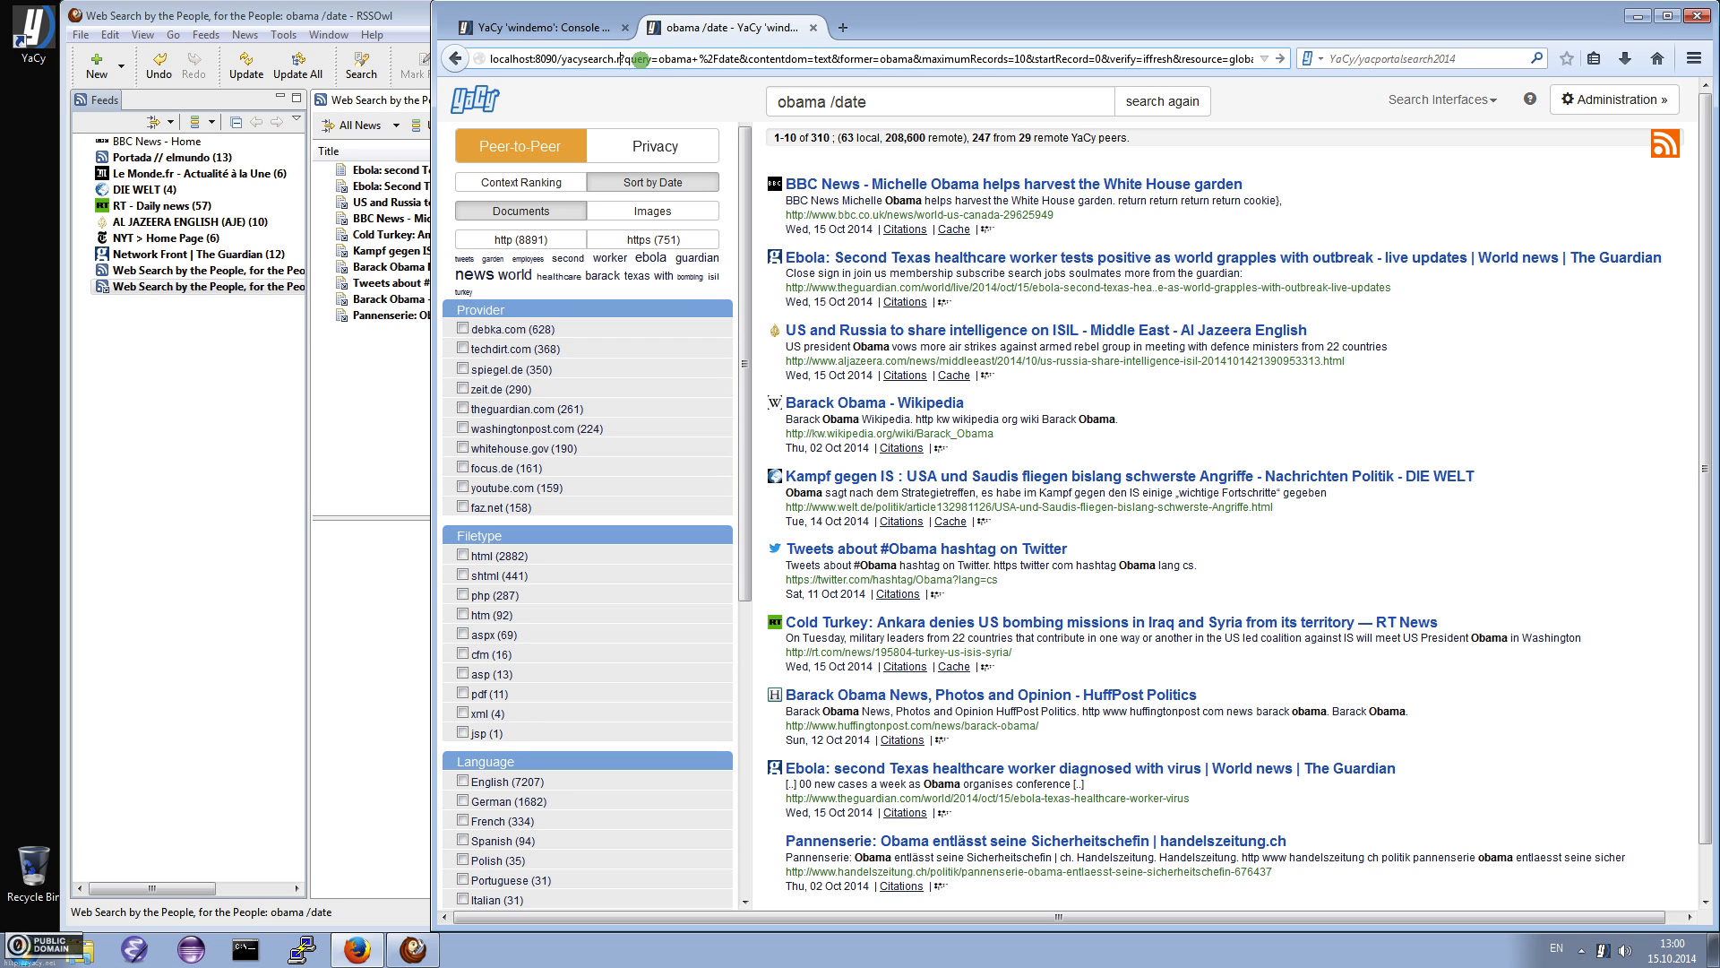
key(Return)
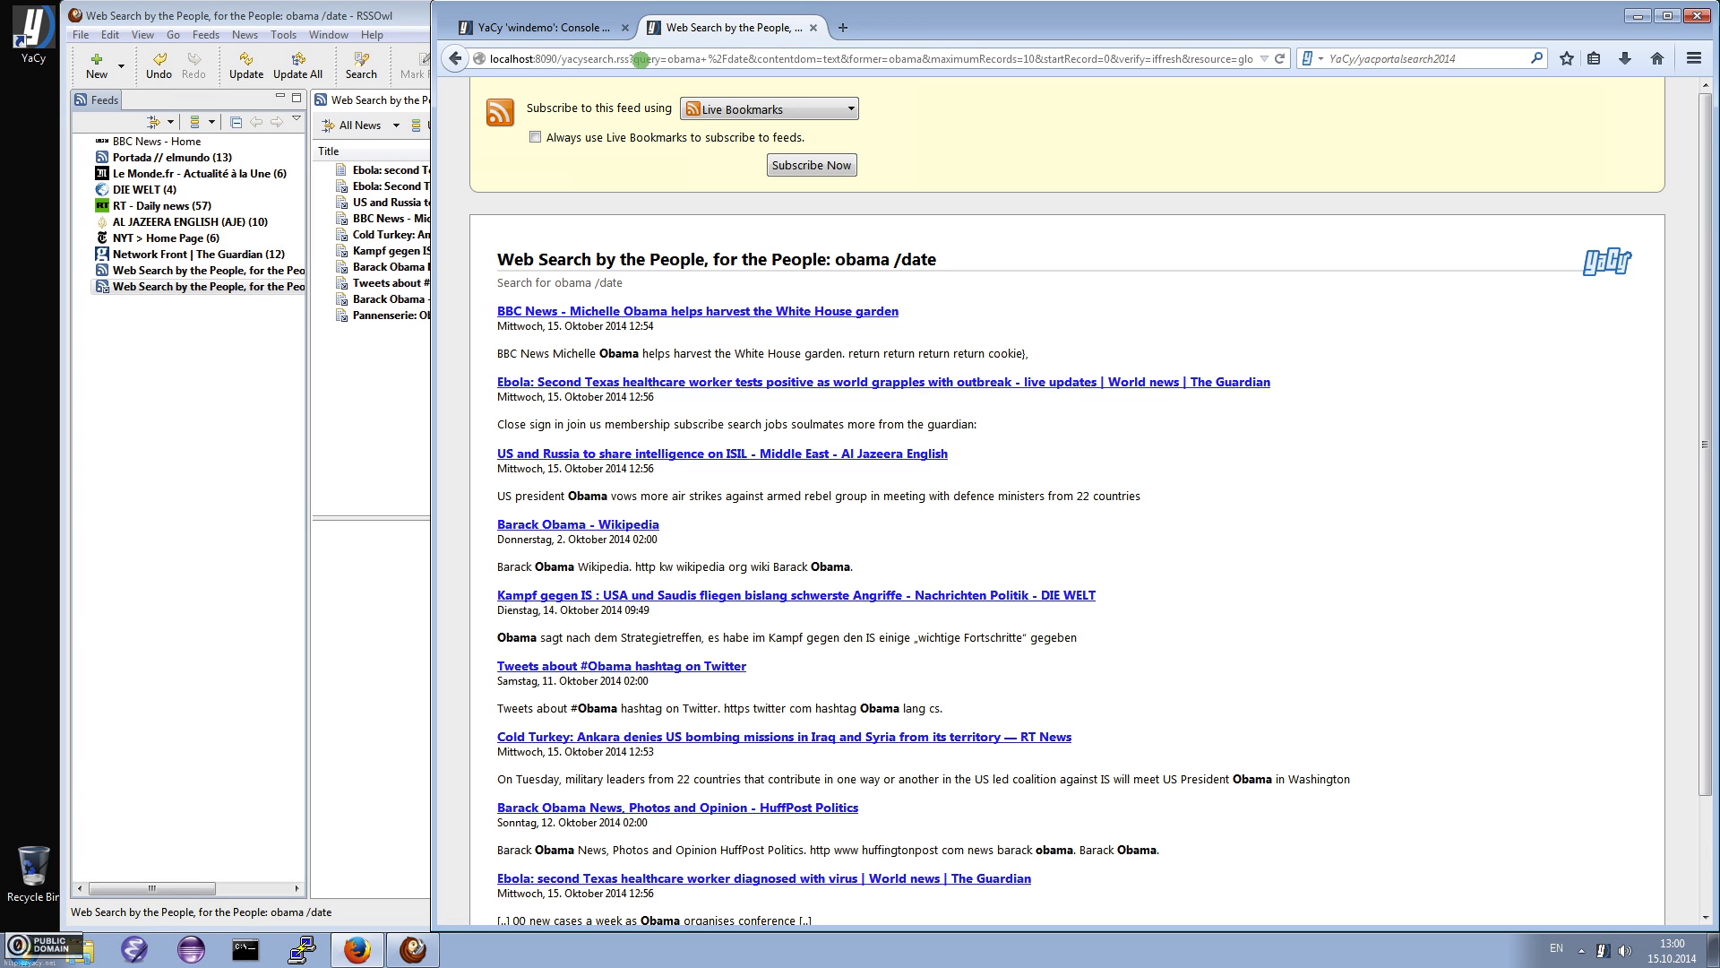
click(456, 58)
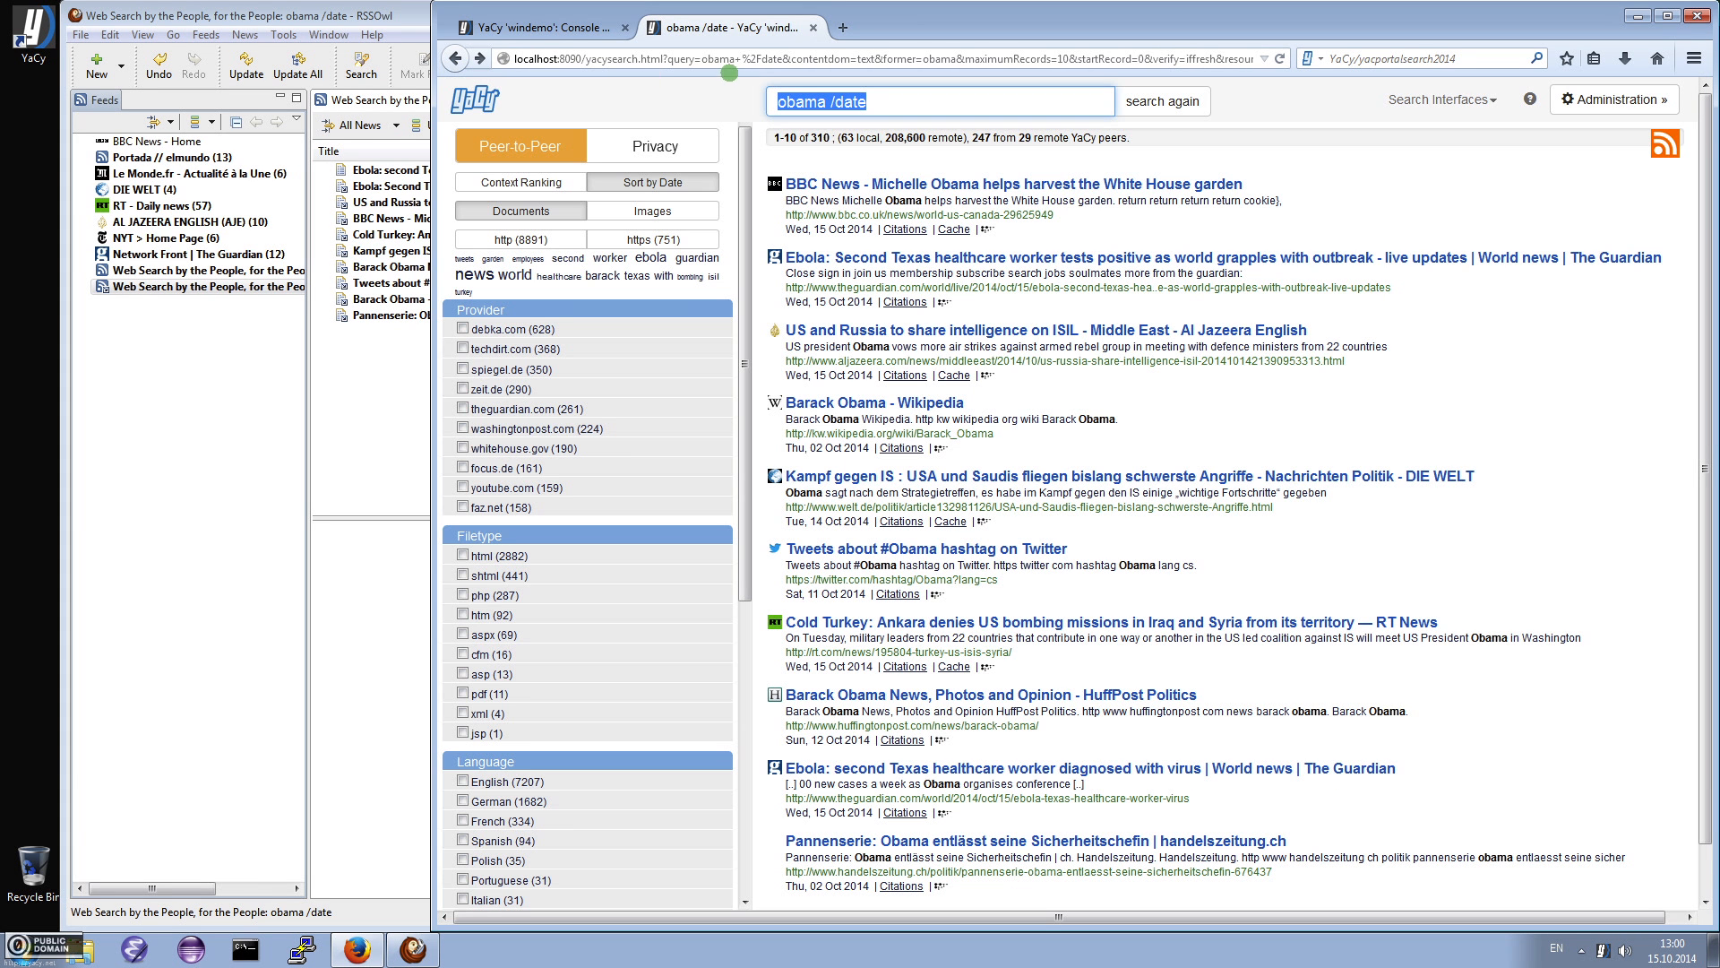